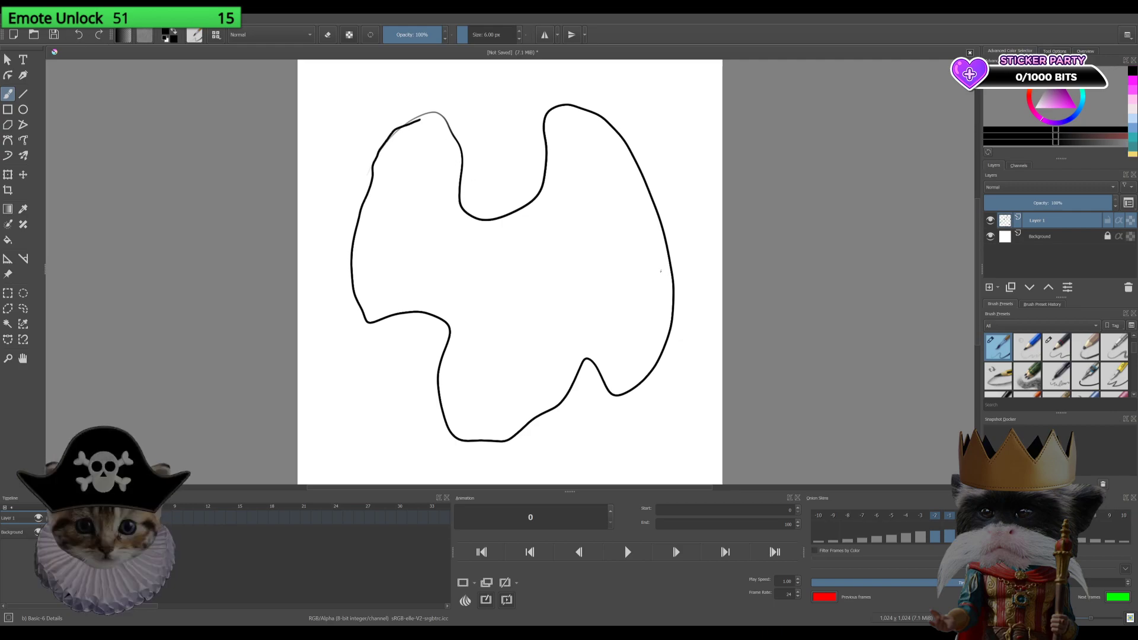
# Step: Undo the first outline and draw a bold bald-head profile outline, rotating the view while drawing
pyautogui.hotkey('ctrl', 'z')
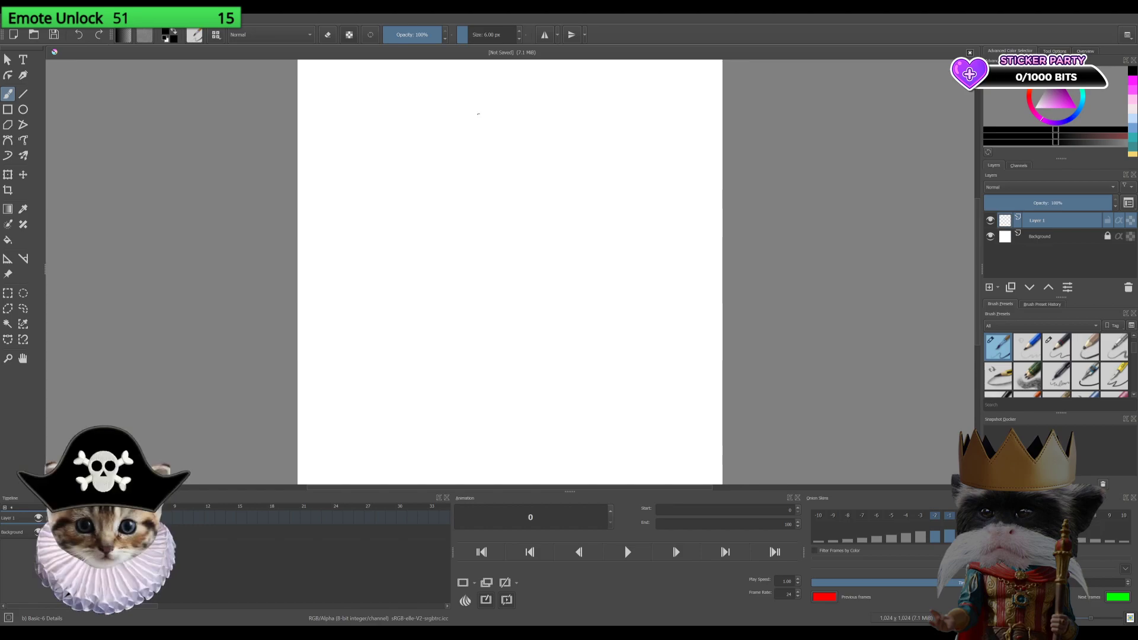
pyautogui.moveTo(485, 90)
pyautogui.mouseDown()
pyautogui.moveTo(463, 100)
pyautogui.moveTo(453, 292)
pyautogui.moveTo(418, 450)
pyautogui.moveTo(572, 458)
pyautogui.moveTo(603, 312)
pyautogui.moveTo(658, 180)
pyautogui.moveTo(633, 158)
pyautogui.moveTo(588, 151)
pyautogui.moveTo(569, 118)
pyautogui.moveTo(535, 138)
pyautogui.moveTo(526, 101)
pyautogui.moveTo(500, 81)
pyautogui.moveTo(480, 93)
pyautogui.mouseUp()
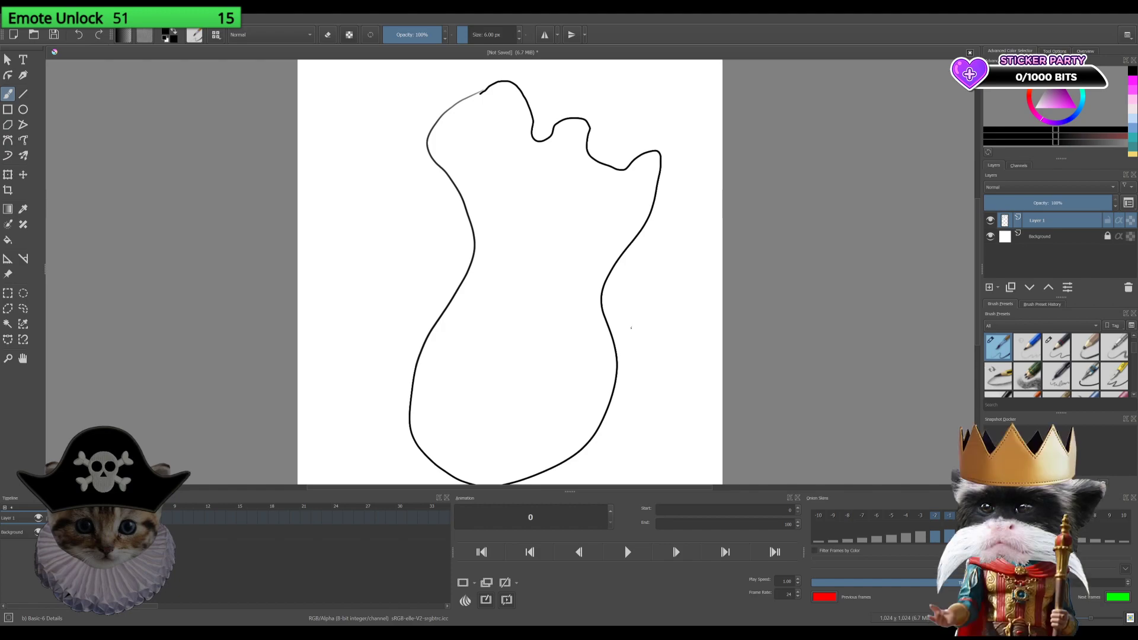
pyautogui.press('4')
pyautogui.press('4')
pyautogui.press('4')
pyautogui.press('4')
pyautogui.press('4')
pyautogui.press('4')
pyautogui.press('4')
pyautogui.press('4')
pyautogui.press('4')
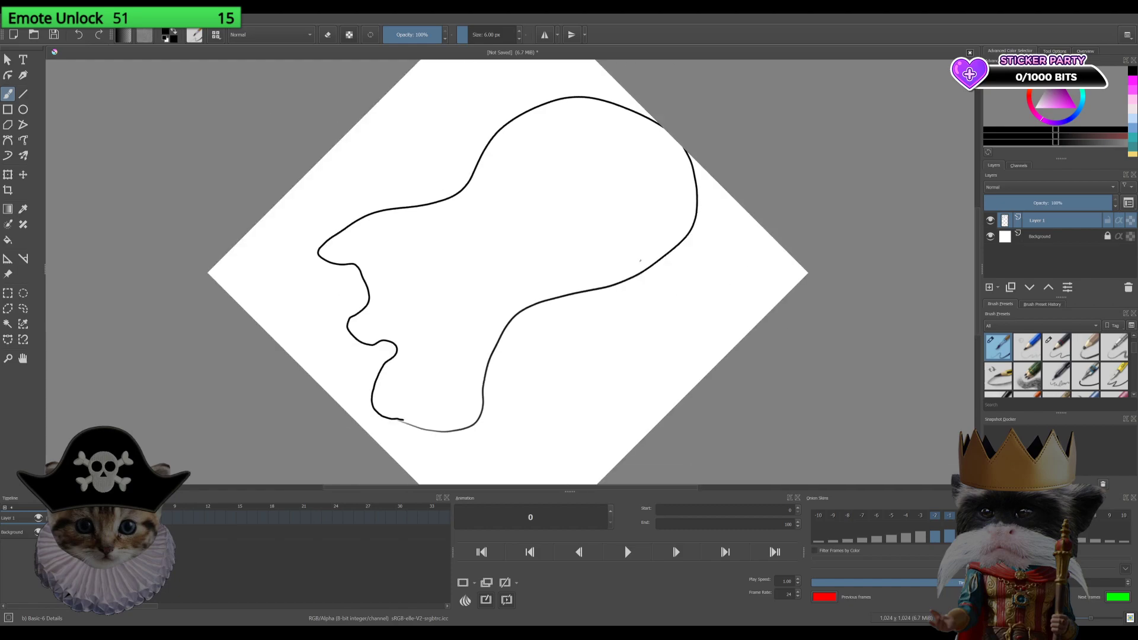
pyautogui.press('6')
pyautogui.press('6')
pyautogui.press('6')
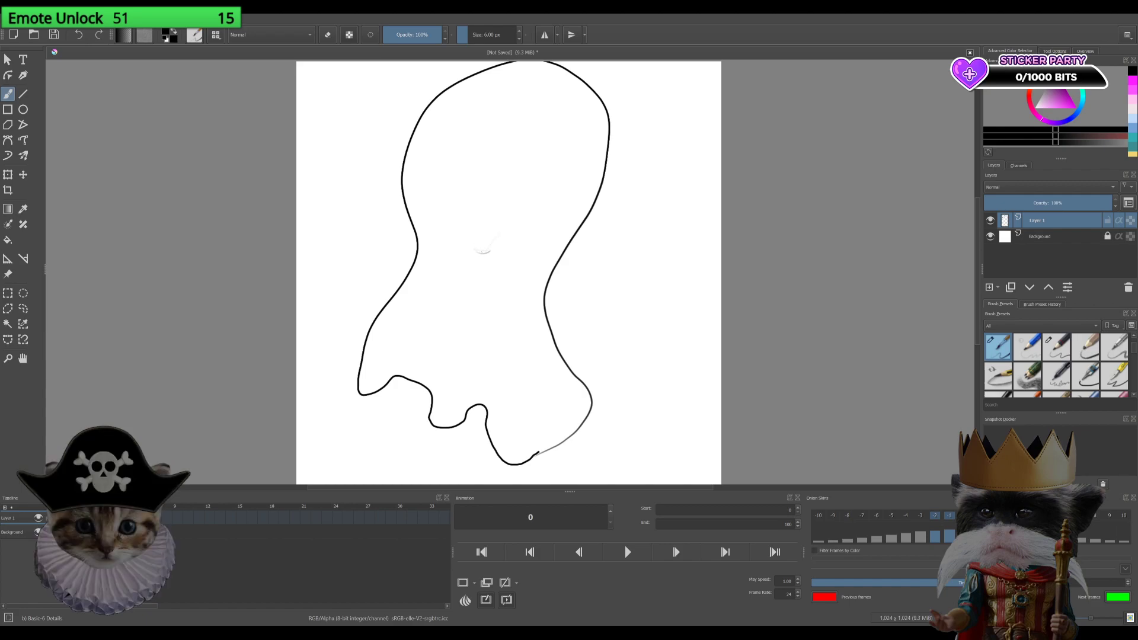
pyautogui.moveTo(485, 249)
pyautogui.mouseDown()
pyautogui.moveTo(521, 220)
pyautogui.moveTo(509, 343)
pyautogui.moveTo(493, 354)
pyautogui.mouseUp()
# Step: Sketch the jaw line, the earlobe hook and the ear's inner folds
pyautogui.moveTo(483, 363)
pyautogui.mouseDown()
pyautogui.moveTo(478, 386)
pyautogui.moveTo(478, 370)
pyautogui.mouseUp()
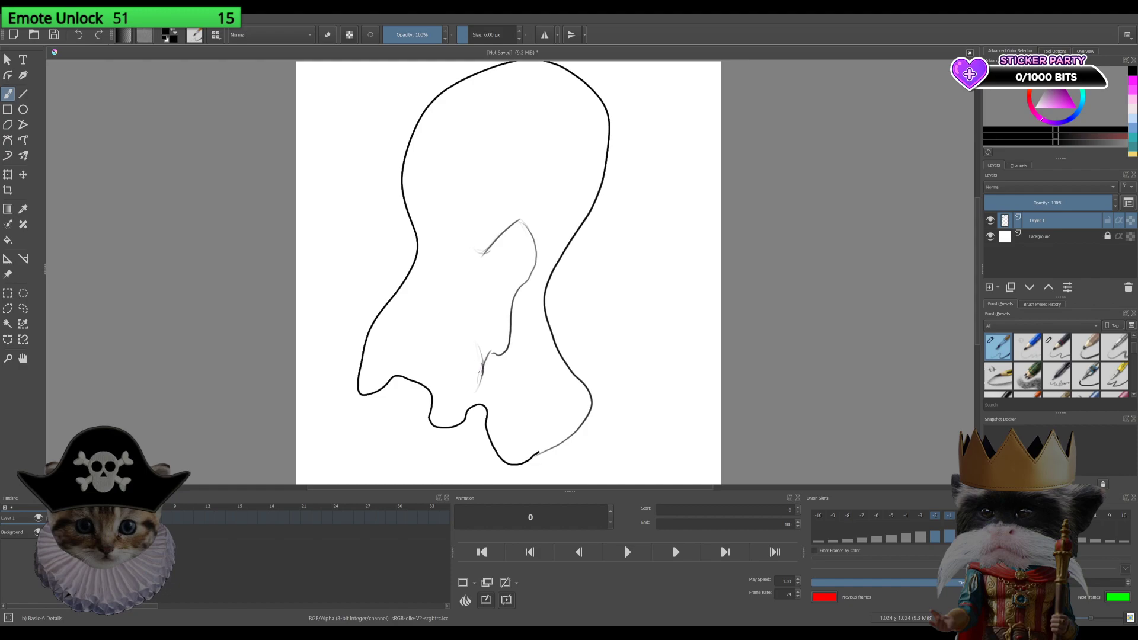
pyautogui.moveTo(492, 316); pyautogui.dragTo(506, 303)
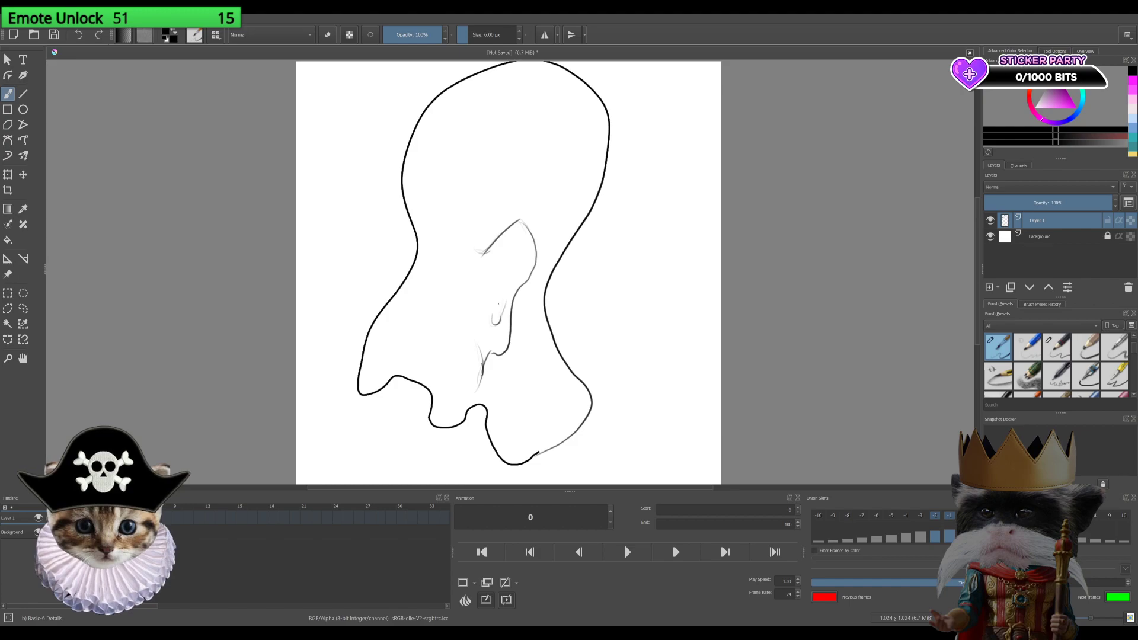
pyautogui.moveTo(492, 283); pyautogui.dragTo(495, 299)
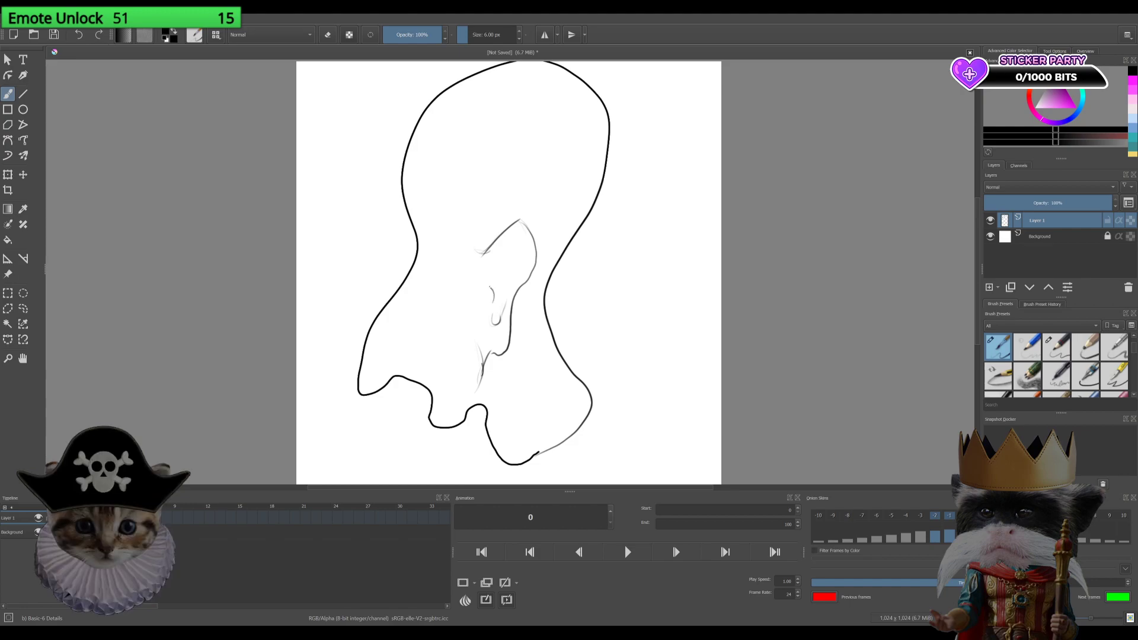
pyautogui.moveTo(498, 258); pyautogui.dragTo(491, 284)
pyautogui.moveTo(516, 232)
pyautogui.mouseDown()
pyautogui.moveTo(493, 272)
pyautogui.moveTo(531, 258)
pyautogui.moveTo(518, 273)
pyautogui.moveTo(507, 264)
pyautogui.mouseUp()
# Step: Add faint cheek lines, hatching below the ear, and a long line across the skull
pyautogui.moveTo(469, 252); pyautogui.dragTo(473, 307)
pyautogui.moveTo(468, 310); pyautogui.dragTo(474, 398)
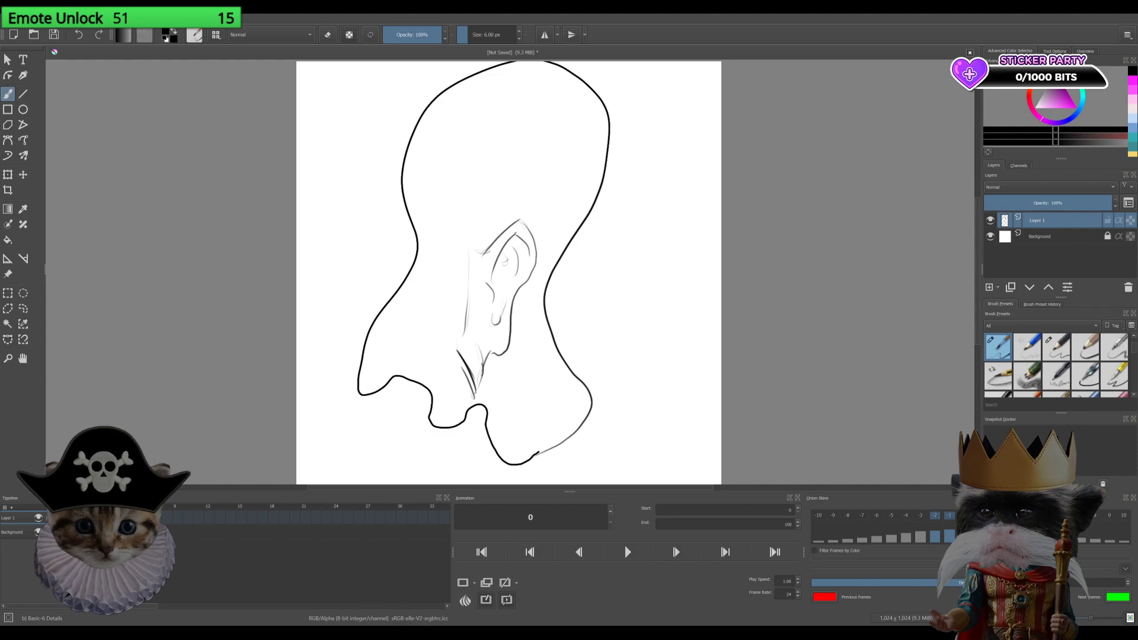
pyautogui.moveTo(488, 342); pyautogui.dragTo(484, 355)
pyautogui.moveTo(491, 325); pyautogui.dragTo(486, 337)
pyautogui.moveTo(486, 308); pyautogui.dragTo(482, 333)
pyautogui.moveTo(486, 255); pyautogui.dragTo(480, 316)
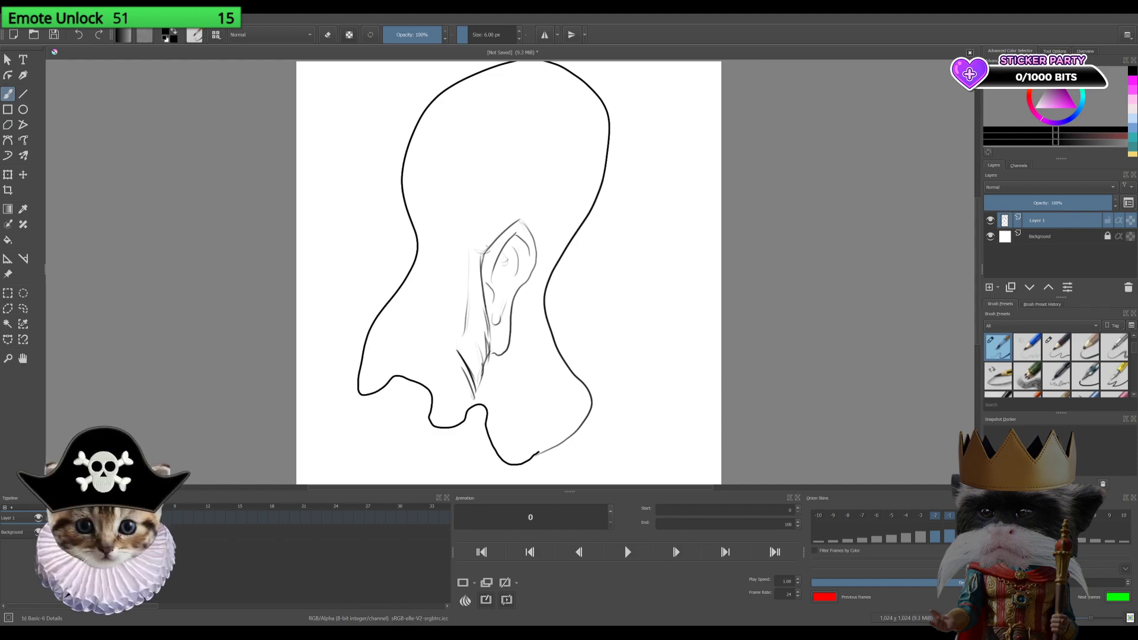
pyautogui.moveTo(468, 252); pyautogui.dragTo(466, 216)
pyautogui.moveTo(491, 176)
pyautogui.mouseDown()
pyautogui.moveTo(471, 208)
pyautogui.moveTo(599, 117)
pyautogui.mouseUp()
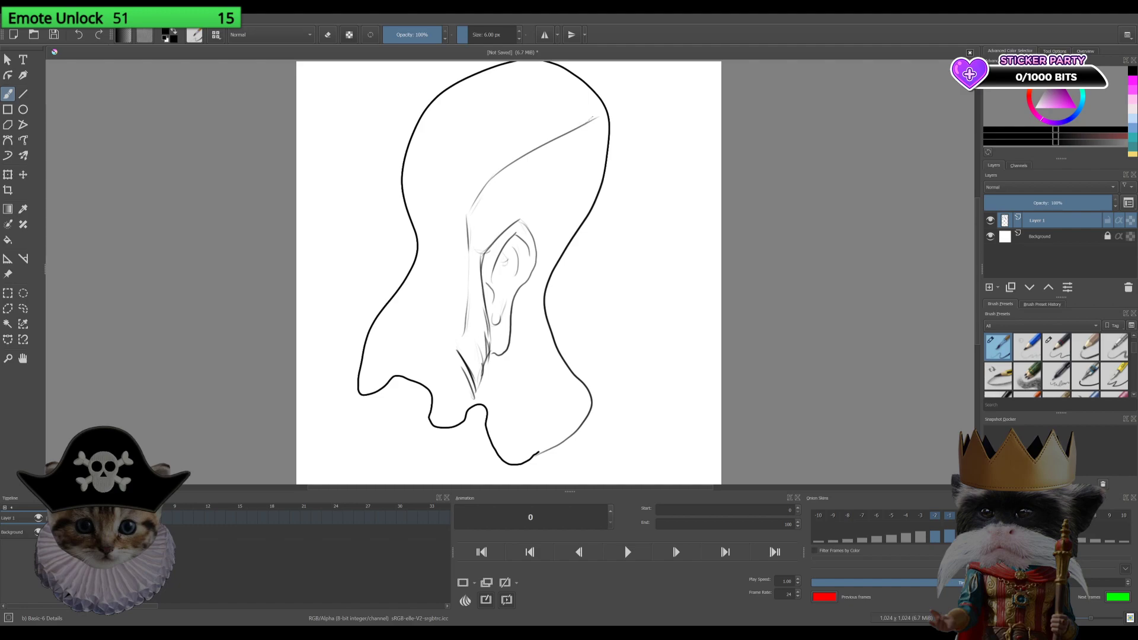
# Step: Darken the back edge of the skull and the ear's top curve, adding an inner fold
pyautogui.moveTo(590, 119)
pyautogui.mouseDown()
pyautogui.moveTo(604, 108)
pyautogui.moveTo(610, 166)
pyautogui.moveTo(585, 215)
pyautogui.moveTo(546, 249)
pyautogui.moveTo(550, 262)
pyautogui.mouseUp()
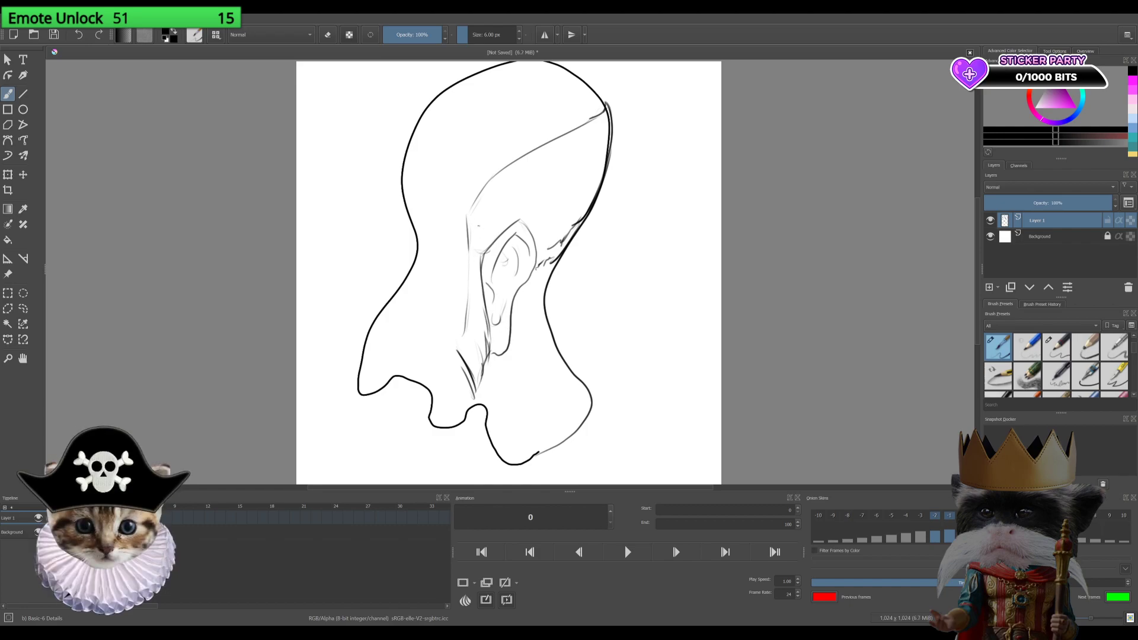
pyautogui.moveTo(483, 254)
pyautogui.mouseDown()
pyautogui.moveTo(527, 218)
pyautogui.moveTo(538, 261)
pyautogui.mouseUp()
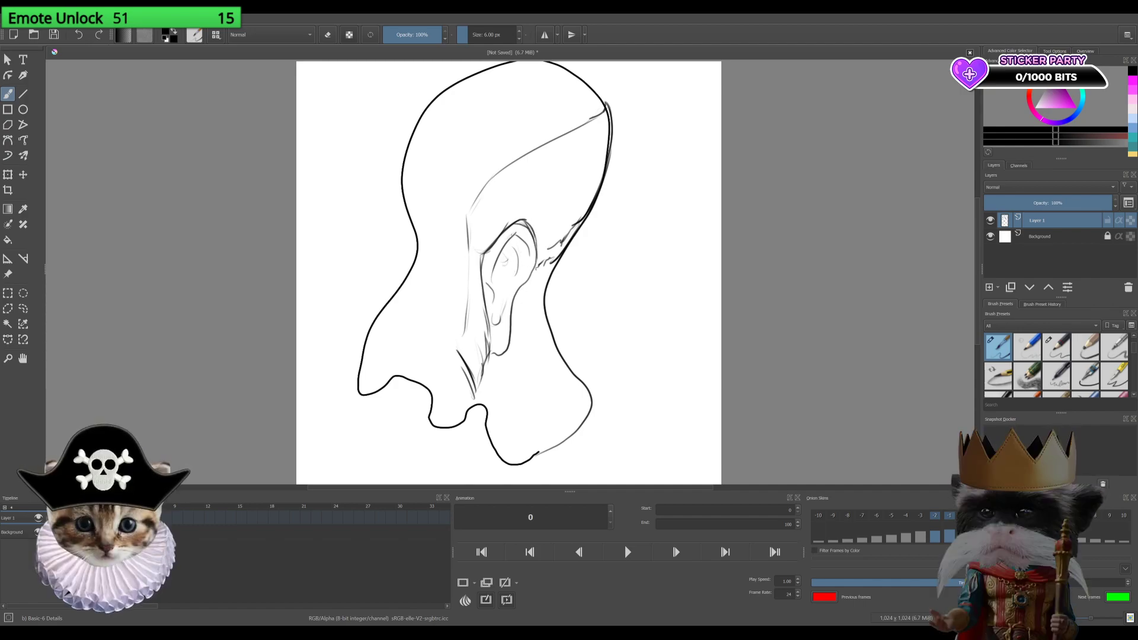
pyautogui.moveTo(507, 243); pyautogui.dragTo(522, 232)
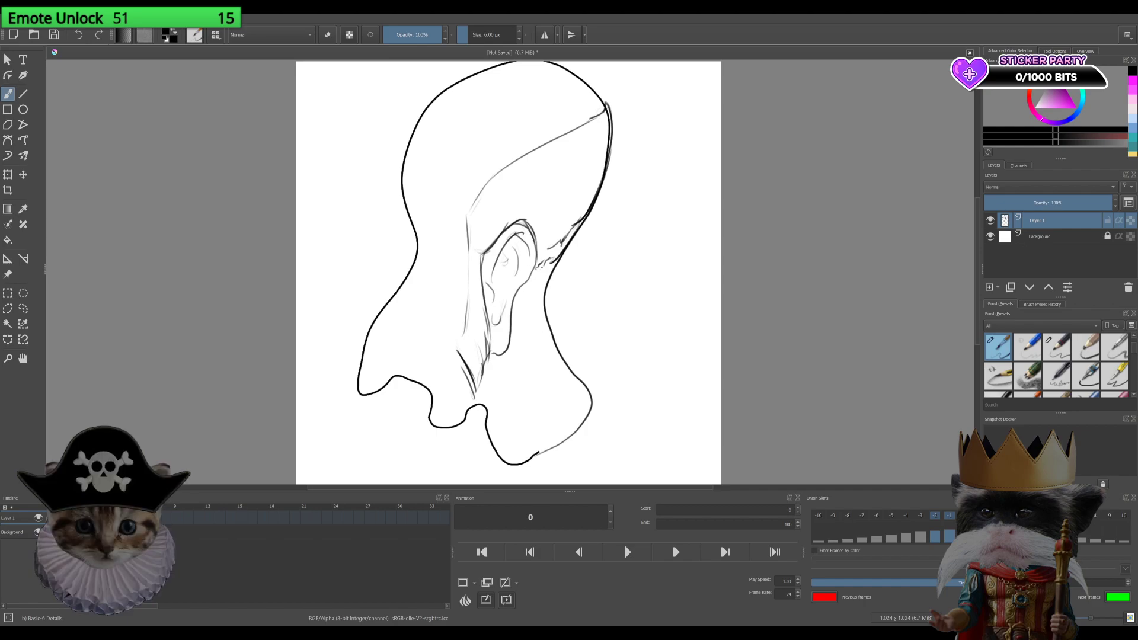
# Step: Sketch a line and faint vertical strokes down the neck
pyautogui.moveTo(537, 322)
pyautogui.mouseDown()
pyautogui.moveTo(533, 395)
pyautogui.moveTo(510, 417)
pyautogui.moveTo(504, 462)
pyautogui.mouseUp()
pyautogui.moveTo(544, 409)
pyautogui.mouseDown()
pyautogui.moveTo(542, 377)
pyautogui.moveTo(537, 402)
pyautogui.mouseUp()
pyautogui.moveTo(543, 343); pyautogui.dragTo(537, 366)
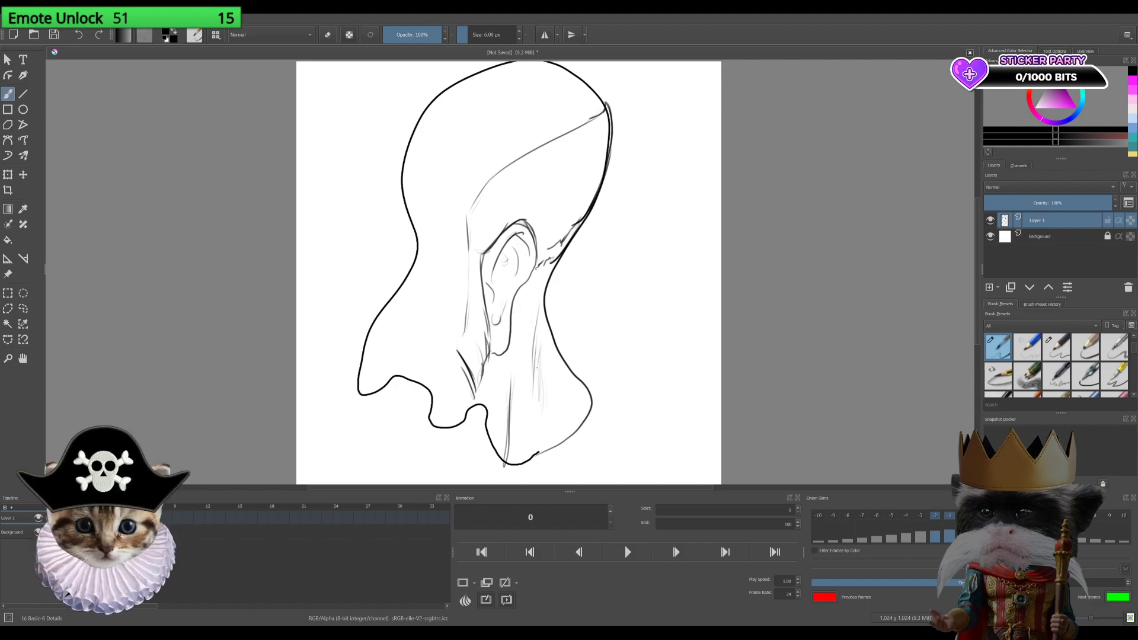
pyautogui.moveTo(536, 342); pyautogui.dragTo(534, 386)
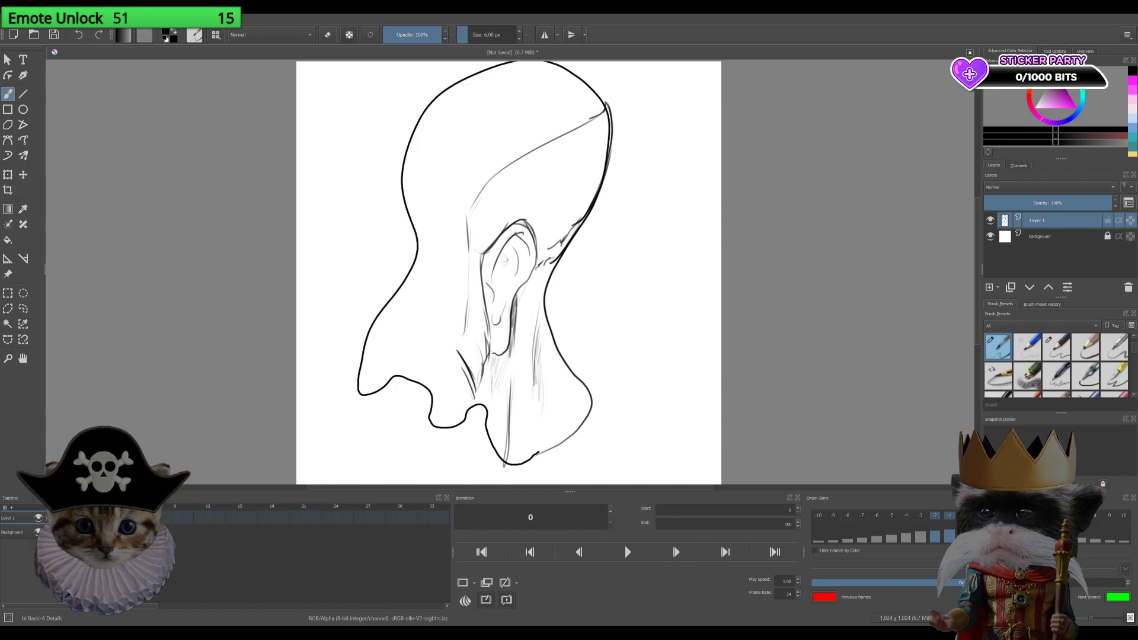
# Step: Draw short creases at the mouth corner and a line above the nostril
pyautogui.moveTo(464, 406)
pyautogui.mouseDown()
pyautogui.moveTo(465, 419)
pyautogui.moveTo(456, 395)
pyautogui.moveTo(463, 419)
pyautogui.mouseUp()
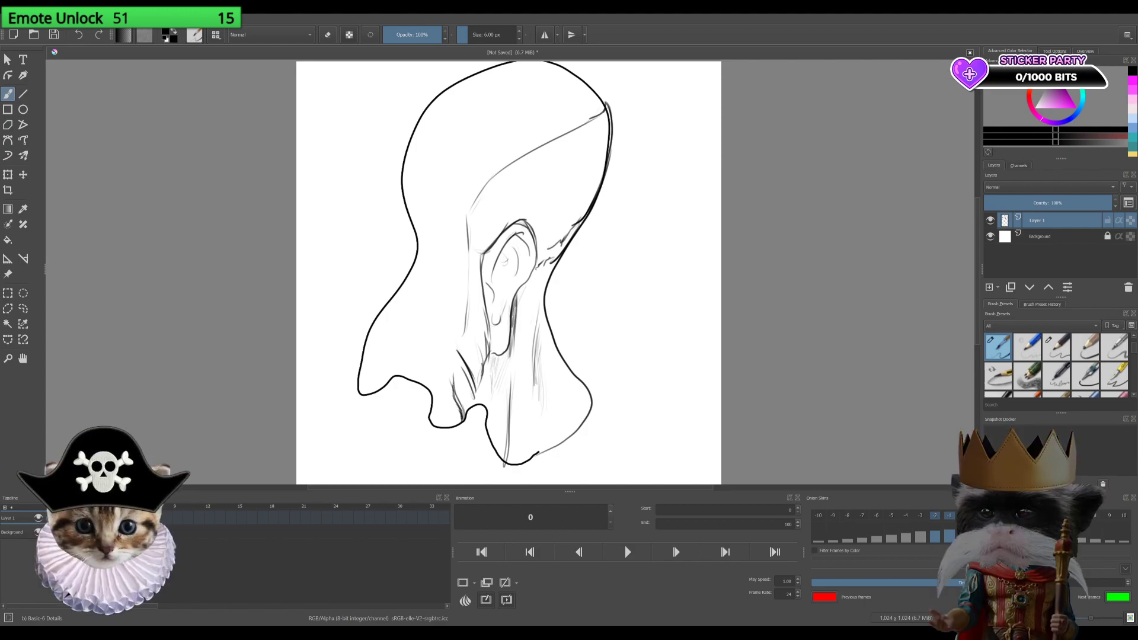
pyautogui.moveTo(452, 375); pyautogui.dragTo(457, 383)
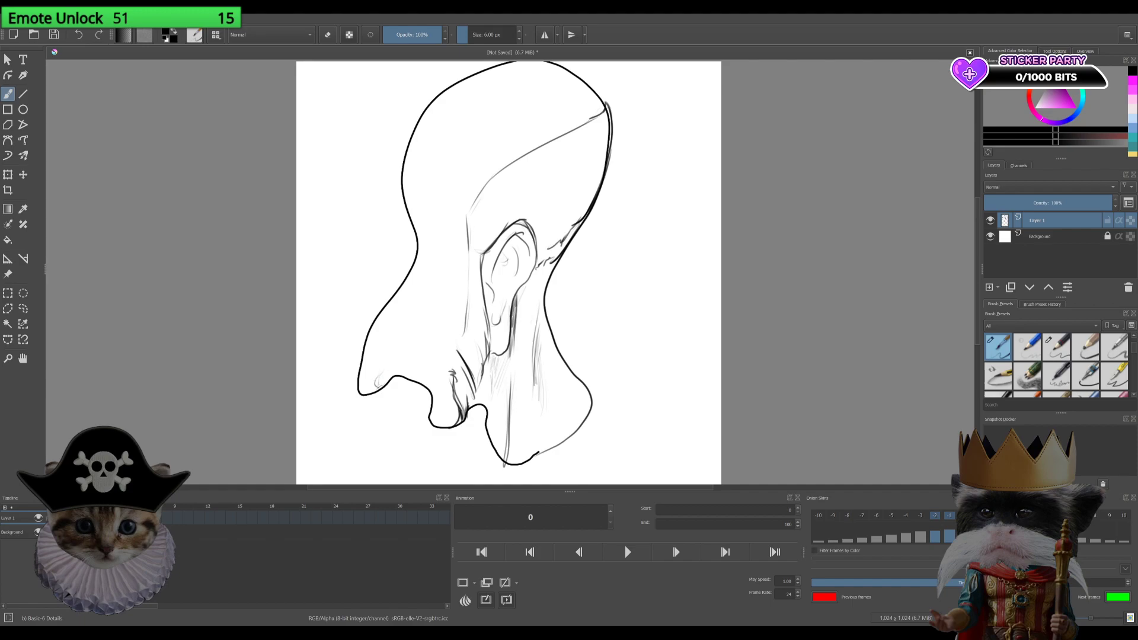
pyautogui.moveTo(379, 387)
pyautogui.mouseDown()
pyautogui.moveTo(406, 347)
pyautogui.moveTo(407, 361)
pyautogui.mouseUp()
# Step: Draw the nostril-to-lip crease, nose bridge, brow line and closed eye
pyautogui.moveTo(410, 334); pyautogui.dragTo(454, 359)
pyautogui.moveTo(418, 310); pyautogui.dragTo(442, 306)
pyautogui.moveTo(436, 261)
pyautogui.mouseDown()
pyautogui.moveTo(436, 276)
pyautogui.moveTo(442, 248)
pyautogui.moveTo(460, 253)
pyautogui.mouseUp()
pyautogui.moveTo(439, 247)
pyautogui.mouseDown()
pyautogui.moveTo(458, 267)
pyautogui.moveTo(443, 273)
pyautogui.mouseUp()
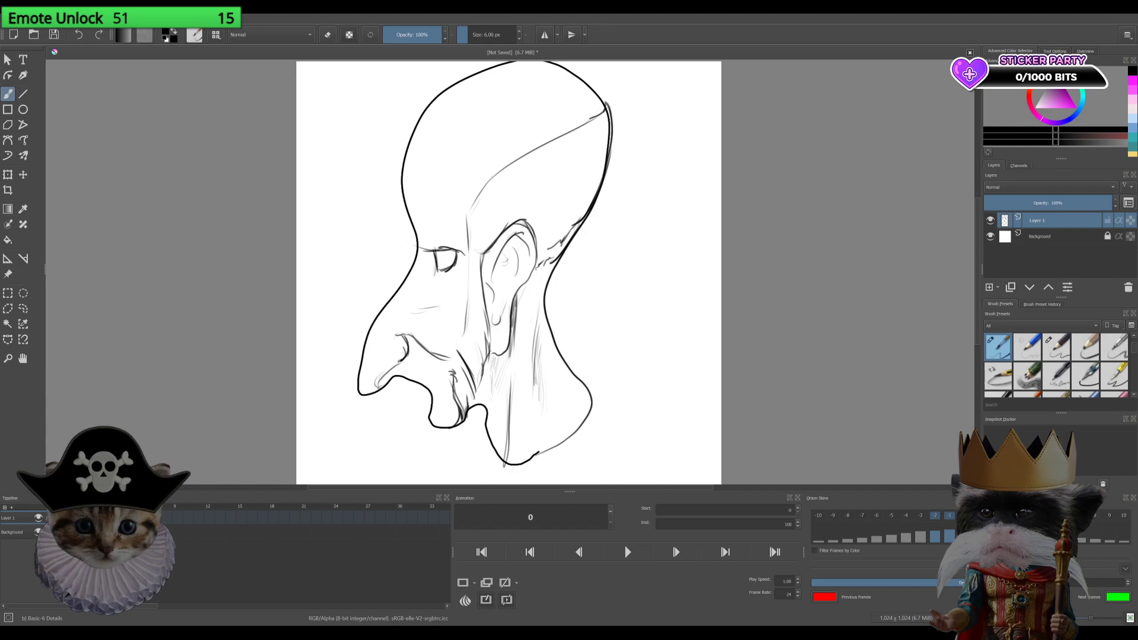
pyautogui.moveTo(433, 256); pyautogui.dragTo(446, 269)
pyautogui.moveTo(436, 278); pyautogui.dragTo(449, 285)
# Step: Add wrinkles below the eye and above the brow, and begin hatching the skull's back
pyautogui.moveTo(439, 296); pyautogui.dragTo(449, 303)
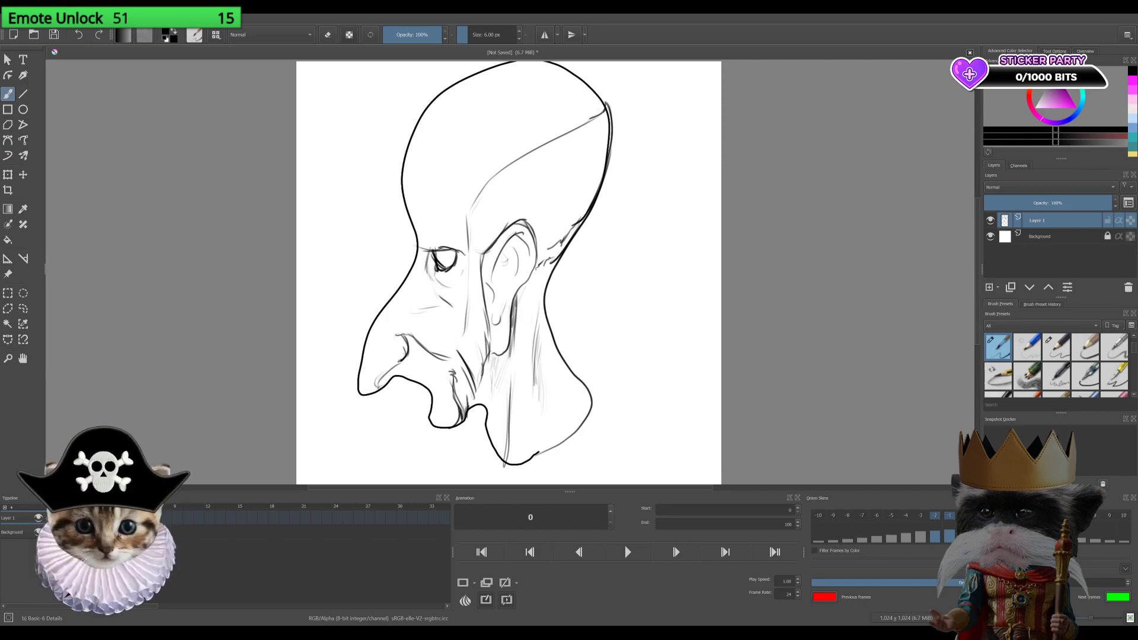
pyautogui.moveTo(431, 279); pyautogui.dragTo(450, 283)
pyautogui.moveTo(429, 231); pyautogui.dragTo(459, 238)
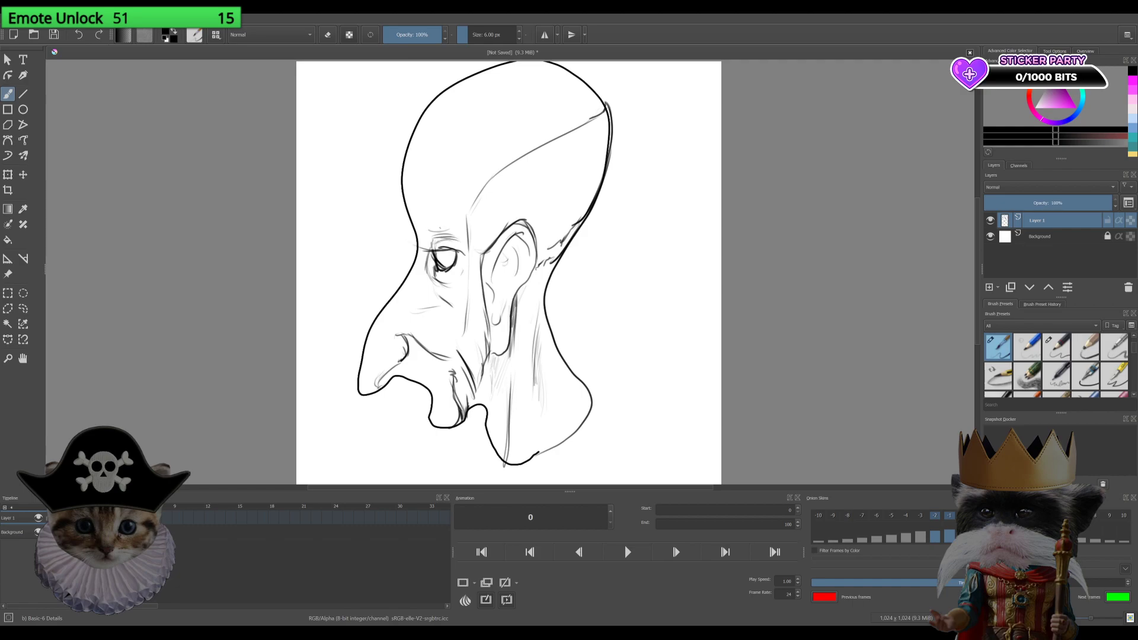
pyautogui.moveTo(425, 219)
pyautogui.mouseDown()
pyautogui.moveTo(450, 211)
pyautogui.moveTo(422, 232)
pyautogui.moveTo(458, 224)
pyautogui.moveTo(446, 211)
pyautogui.mouseUp()
pyautogui.moveTo(553, 194)
pyautogui.mouseDown()
pyautogui.moveTo(546, 219)
pyautogui.moveTo(572, 208)
pyautogui.mouseUp()
# Step: Hatch shading across the back of the skull
pyautogui.moveTo(599, 171)
pyautogui.mouseDown()
pyautogui.moveTo(588, 205)
pyautogui.moveTo(596, 187)
pyautogui.mouseUp()
pyautogui.moveTo(608, 138)
pyautogui.mouseDown()
pyautogui.moveTo(601, 171)
pyautogui.moveTo(605, 152)
pyautogui.mouseUp()
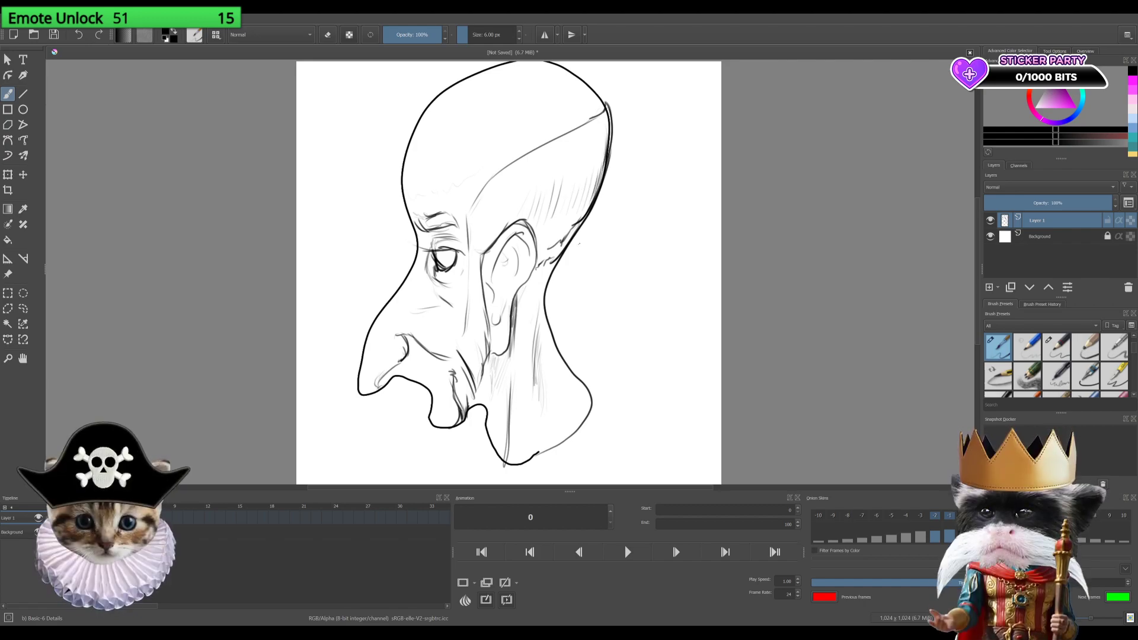
pyautogui.moveTo(543, 226)
pyautogui.mouseDown()
pyautogui.moveTo(534, 251)
pyautogui.moveTo(556, 247)
pyautogui.mouseUp()
pyautogui.moveTo(569, 222); pyautogui.dragTo(567, 238)
pyautogui.moveTo(583, 210); pyautogui.dragTo(546, 261)
pyautogui.moveTo(549, 249); pyautogui.dragTo(544, 283)
pyautogui.moveTo(542, 265); pyautogui.dragTo(537, 277)
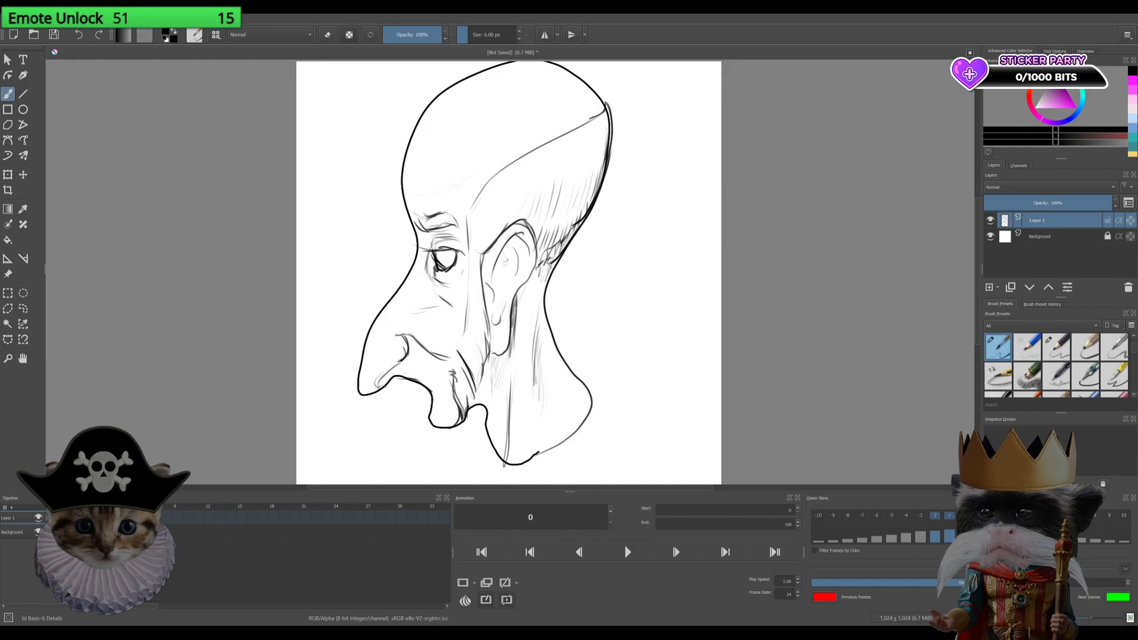
# Step: Sketch the upper lip, erase stray lines near the nostril, and redraw the lip
pyautogui.moveTo(386, 387)
pyautogui.mouseDown()
pyautogui.moveTo(431, 361)
pyautogui.moveTo(420, 358)
pyautogui.mouseUp()
pyautogui.press('e')
pyautogui.moveTo(397, 364); pyautogui.dragTo(409, 346)
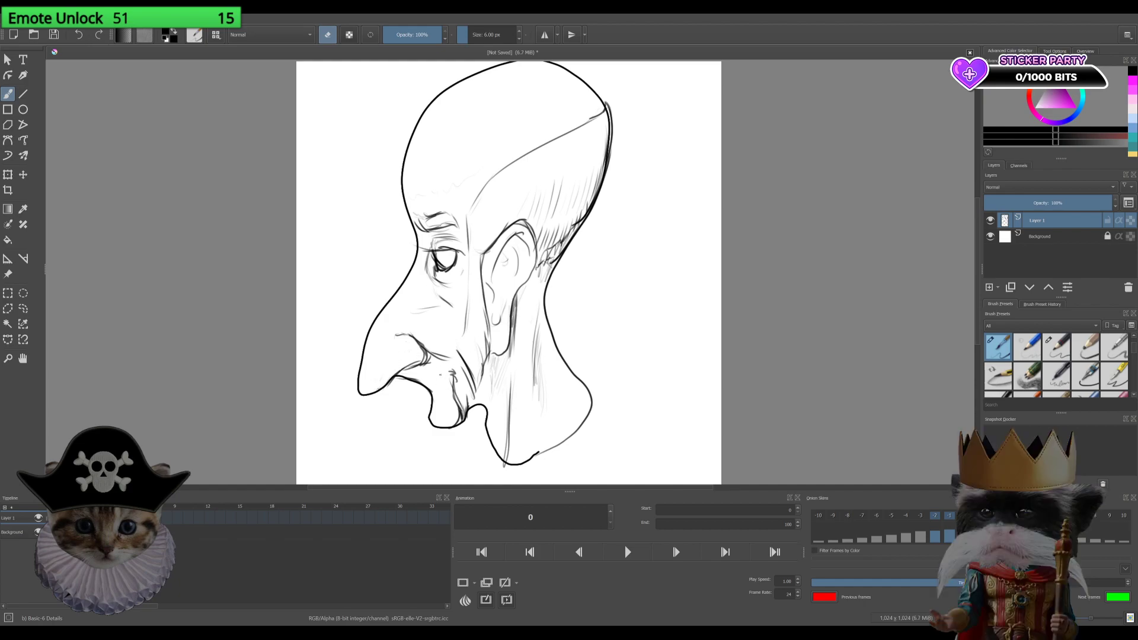
pyautogui.press('e')
pyautogui.moveTo(414, 371); pyautogui.dragTo(430, 361)
# Step: Darken the mouth line and hatch around the chin, jaw and inside the ear
pyautogui.moveTo(439, 355); pyautogui.dragTo(458, 347)
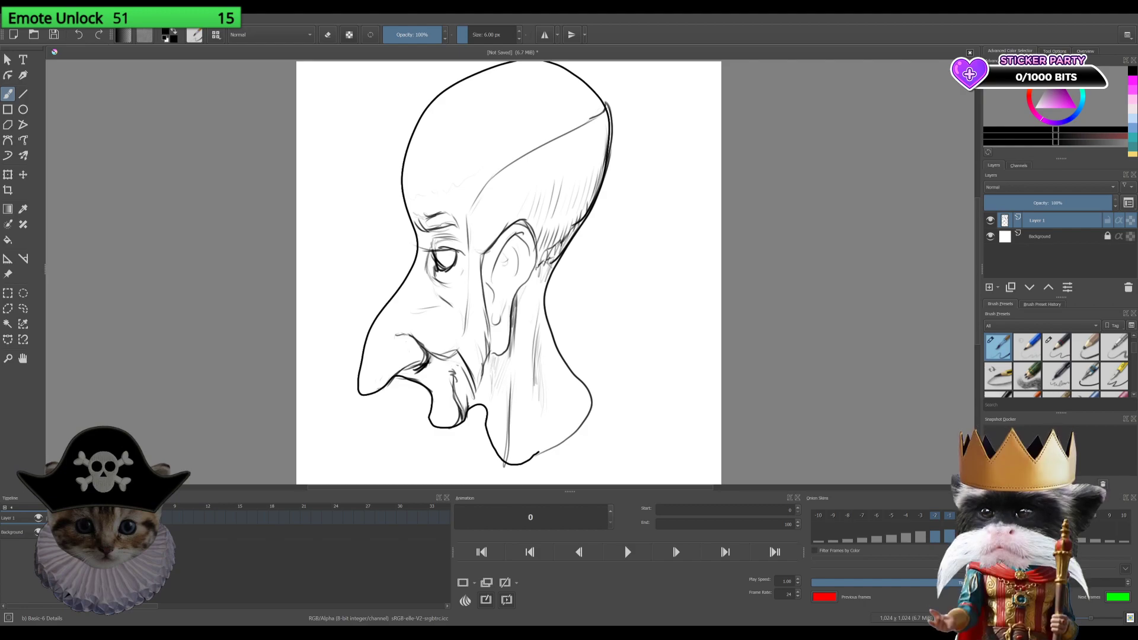
pyautogui.moveTo(452, 356); pyautogui.dragTo(465, 367)
pyautogui.moveTo(453, 354)
pyautogui.mouseDown()
pyautogui.moveTo(477, 395)
pyautogui.moveTo(488, 357)
pyautogui.mouseUp()
pyautogui.moveTo(492, 322)
pyautogui.mouseDown()
pyautogui.moveTo(488, 348)
pyautogui.moveTo(488, 334)
pyautogui.mouseUp()
pyautogui.moveTo(497, 264); pyautogui.dragTo(494, 283)
pyautogui.moveTo(499, 261); pyautogui.dragTo(498, 275)
pyautogui.moveTo(503, 256); pyautogui.dragTo(499, 274)
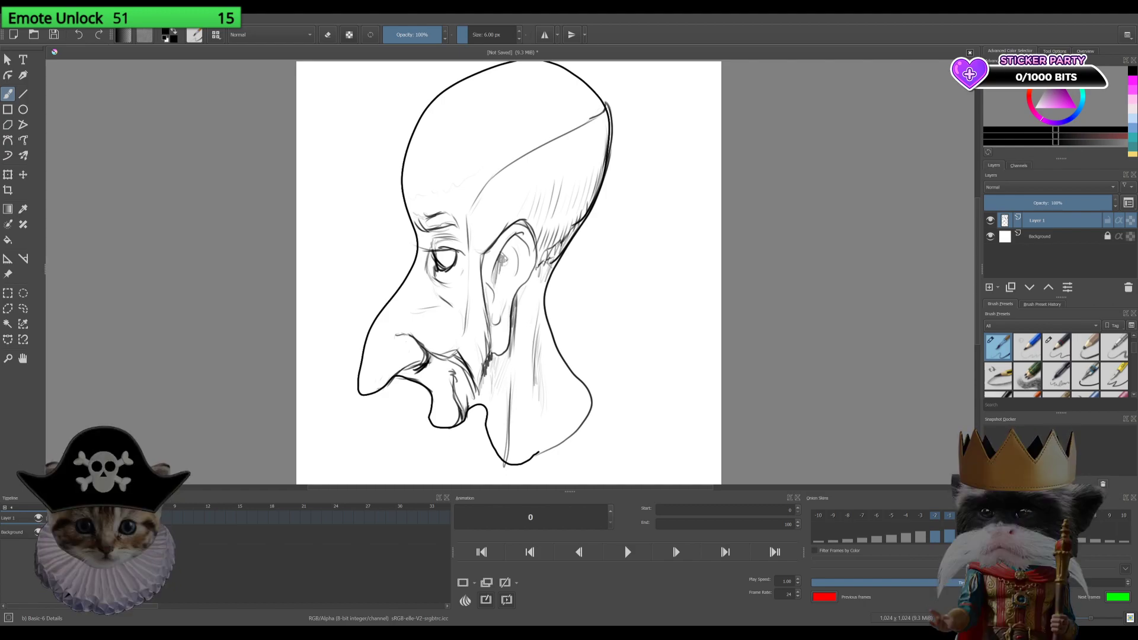
# Step: Add ear hatching, a nose-top stroke, a darker chin contour and beard strokes
pyautogui.moveTo(510, 245); pyautogui.dragTo(503, 254)
pyautogui.moveTo(517, 235); pyautogui.dragTo(517, 253)
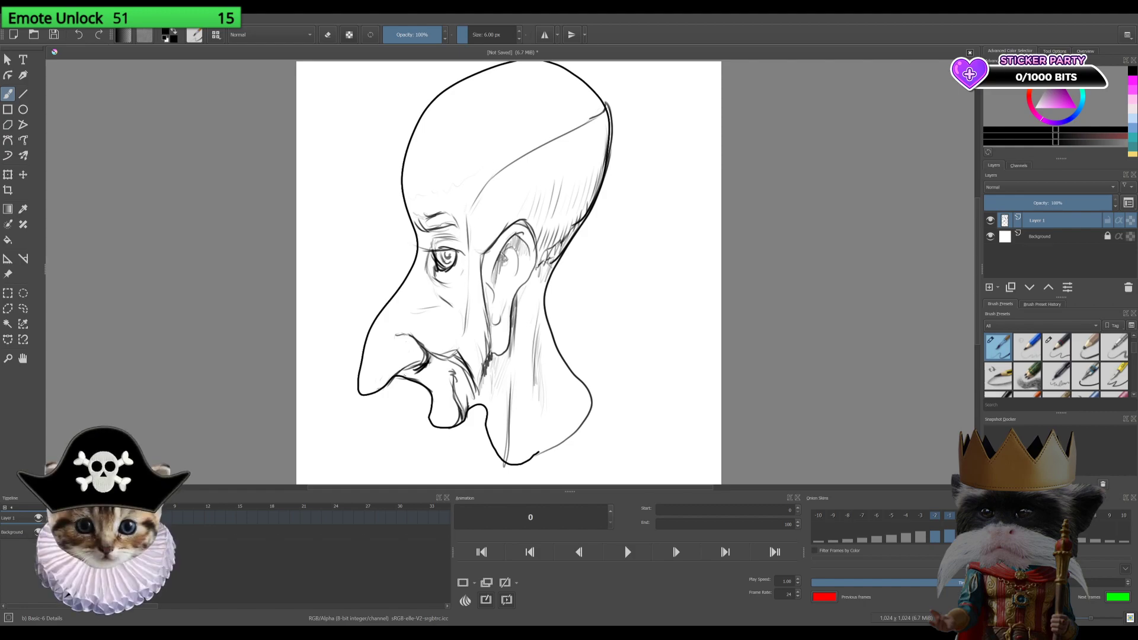
pyautogui.moveTo(402, 336); pyautogui.dragTo(393, 354)
pyautogui.moveTo(443, 425); pyautogui.dragTo(457, 417)
pyautogui.moveTo(454, 374); pyautogui.dragTo(456, 393)
pyautogui.moveTo(453, 369); pyautogui.dragTo(460, 378)
# Step: Lighten strokes near the chin, then add lower-lip strokes, mustache hatching and dark cheek strokes
pyautogui.press('e')
pyautogui.moveTo(455, 408)
pyautogui.mouseDown()
pyautogui.moveTo(466, 421)
pyautogui.moveTo(456, 405)
pyautogui.mouseUp()
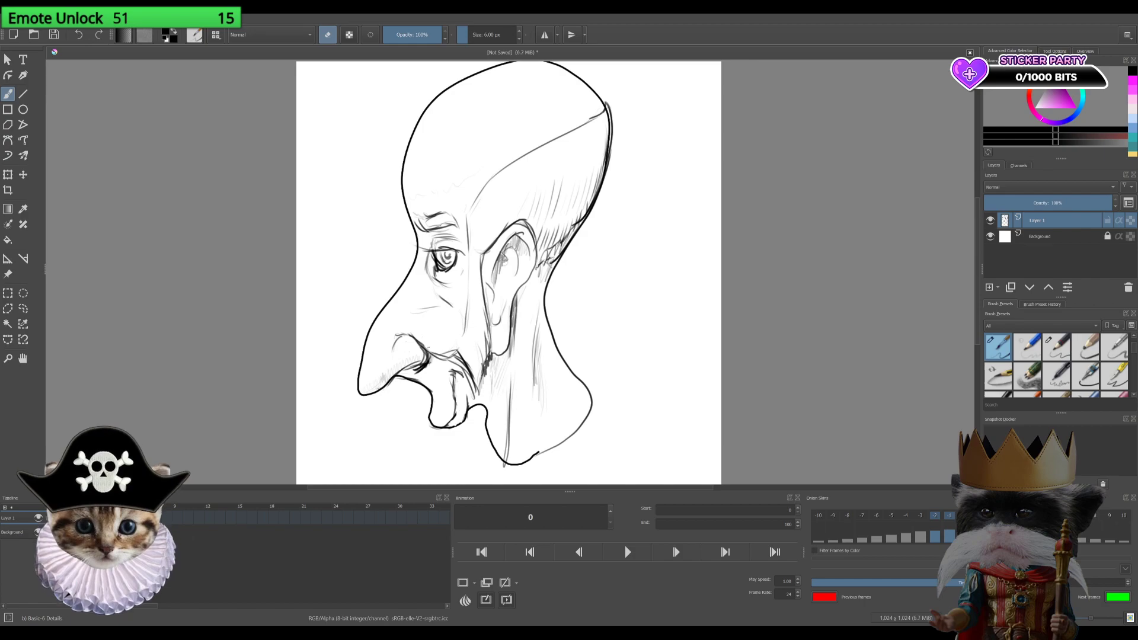
pyautogui.press('e')
pyautogui.moveTo(436, 377); pyautogui.dragTo(438, 389)
pyautogui.moveTo(426, 371); pyautogui.dragTo(420, 378)
pyautogui.moveTo(431, 370); pyautogui.dragTo(427, 373)
pyautogui.moveTo(437, 363); pyautogui.dragTo(440, 380)
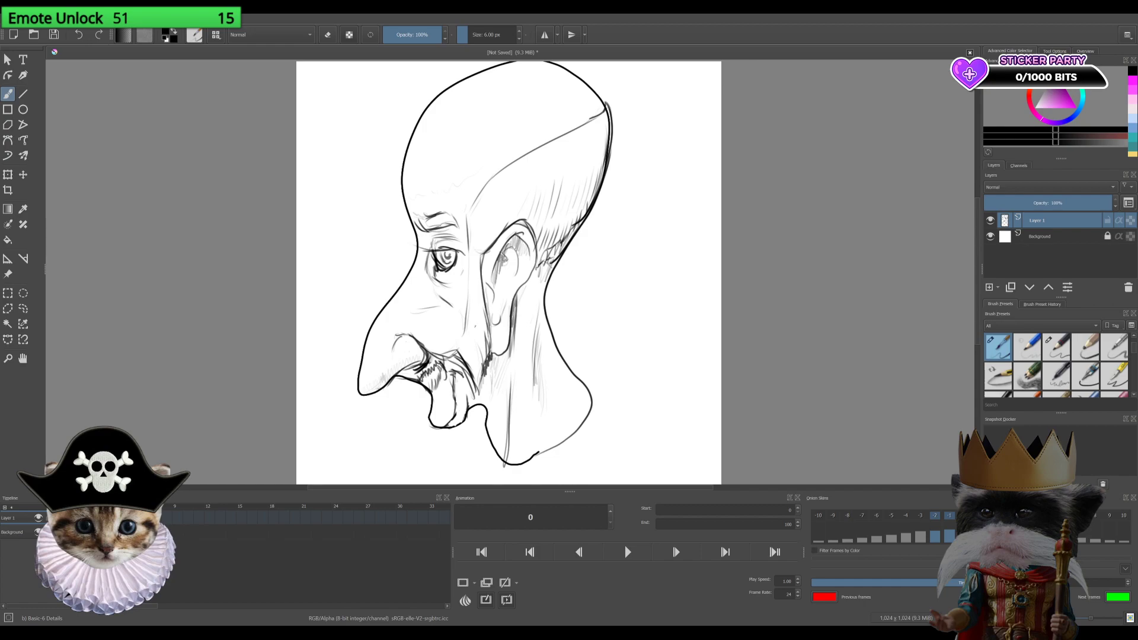
pyautogui.moveTo(464, 333)
pyautogui.mouseDown()
pyautogui.moveTo(459, 345)
pyautogui.moveTo(464, 333)
pyautogui.mouseUp()
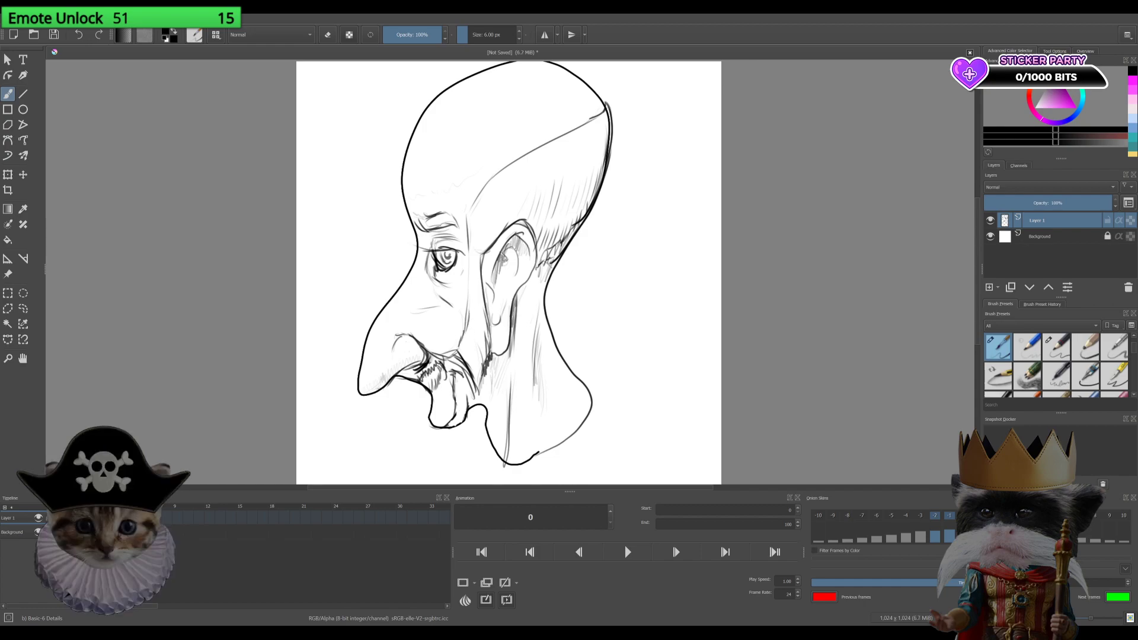
# Step: Erase some of the mustache hatching near the mouth with the eraser mode
pyautogui.press('e')
pyautogui.moveTo(429, 379)
pyautogui.mouseDown()
pyautogui.moveTo(436, 390)
pyautogui.moveTo(453, 356)
pyautogui.mouseUp()
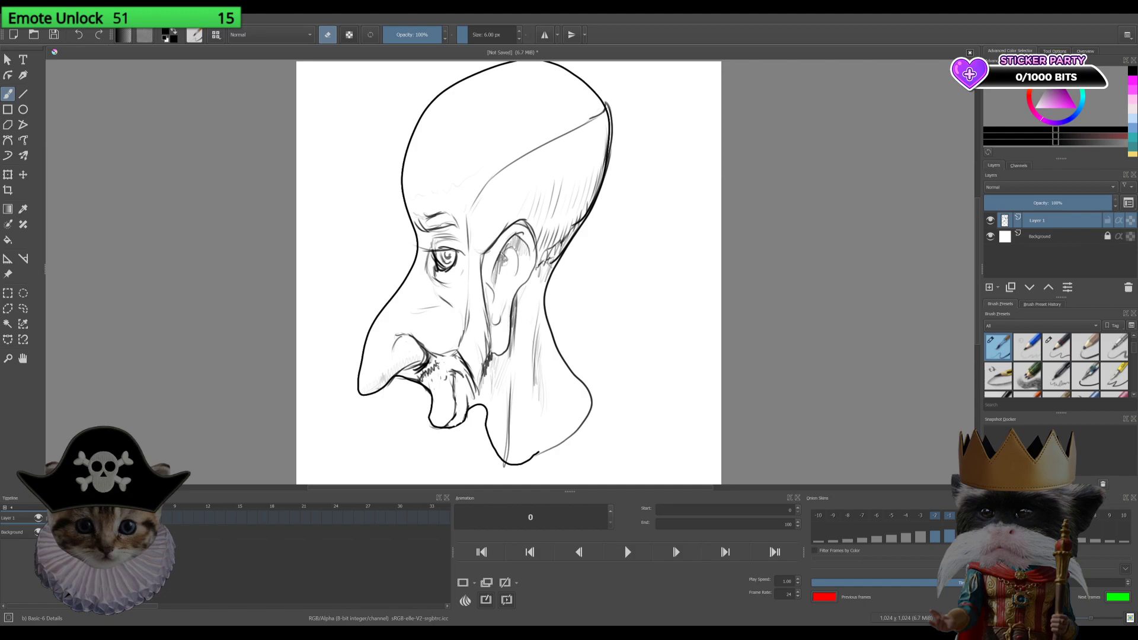
pyautogui.moveTo(434, 363)
pyautogui.mouseDown()
pyautogui.moveTo(421, 378)
pyautogui.moveTo(406, 369)
pyautogui.mouseUp()
pyautogui.press('e')
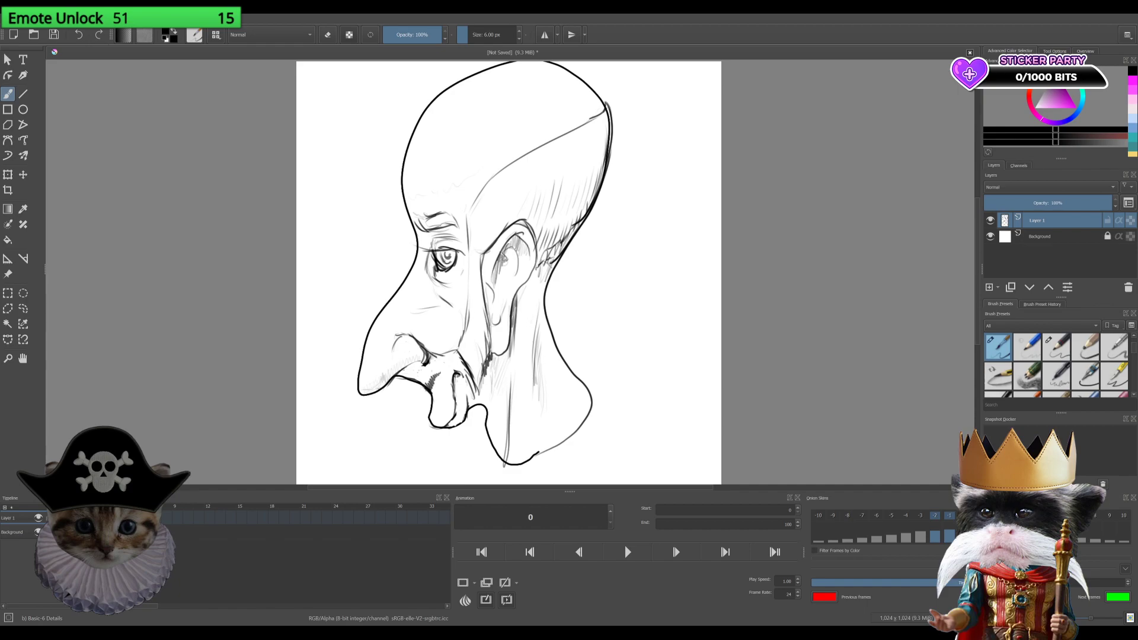
# Step: Hatch dark ink on the cheek beside the mustache and along the lip edge
pyautogui.moveTo(431, 372); pyautogui.dragTo(437, 382)
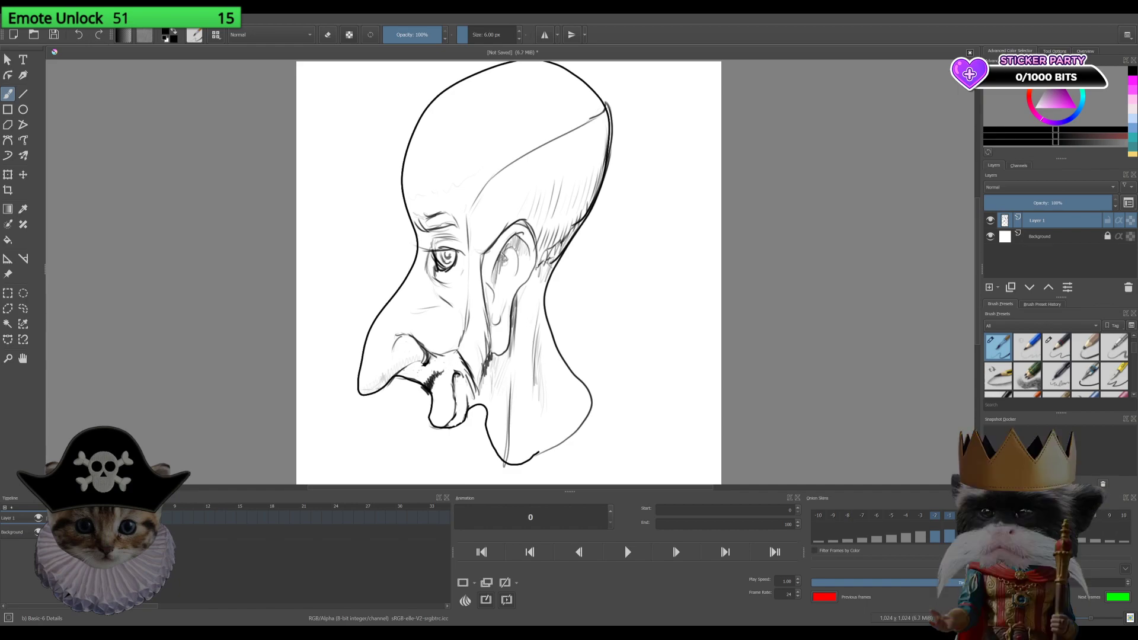
pyautogui.moveTo(469, 380)
pyautogui.mouseDown()
pyautogui.moveTo(462, 345)
pyautogui.moveTo(472, 300)
pyautogui.mouseUp()
pyautogui.moveTo(482, 308); pyautogui.dragTo(470, 285)
pyautogui.moveTo(483, 299); pyautogui.dragTo(470, 260)
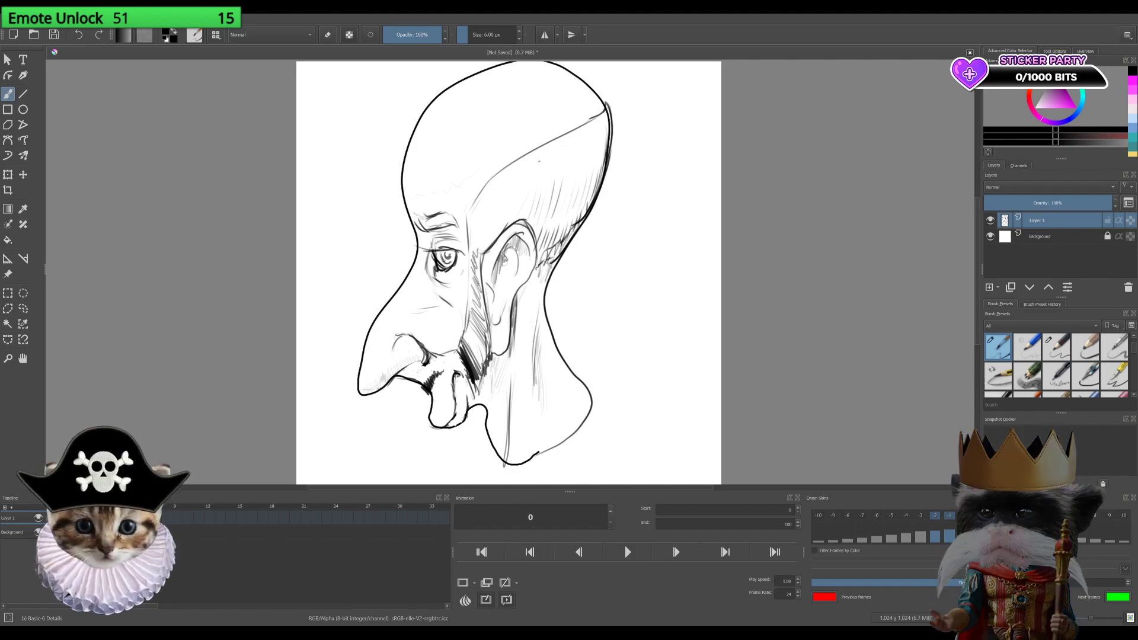
pyautogui.moveTo(528, 141); pyautogui.dragTo(530, 222)
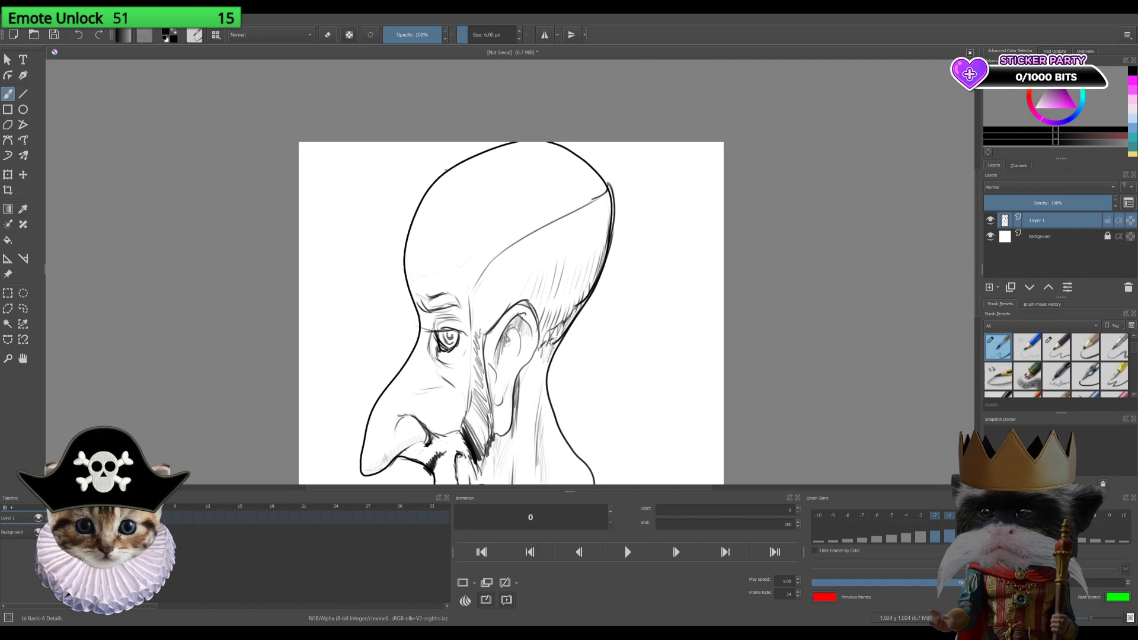
# Step: Add a new Layer 2 beneath line-art Layer 1 and set Layer 1 to Multiply
pyautogui.moveTo(441, 172); pyautogui.dragTo(388, 188)
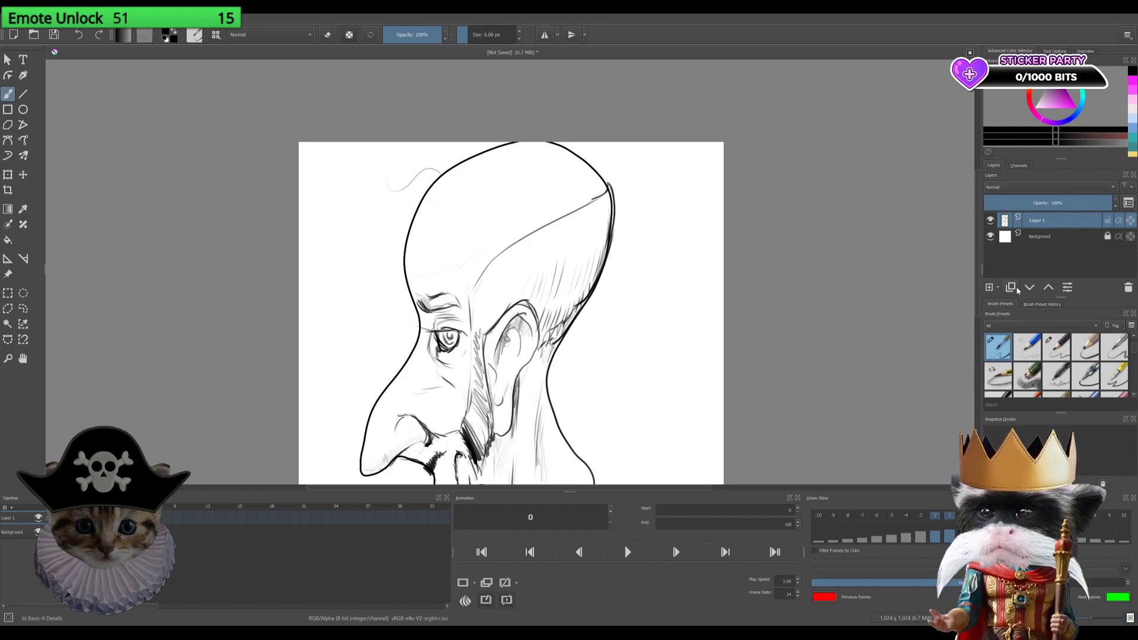
pyautogui.click(989, 287)
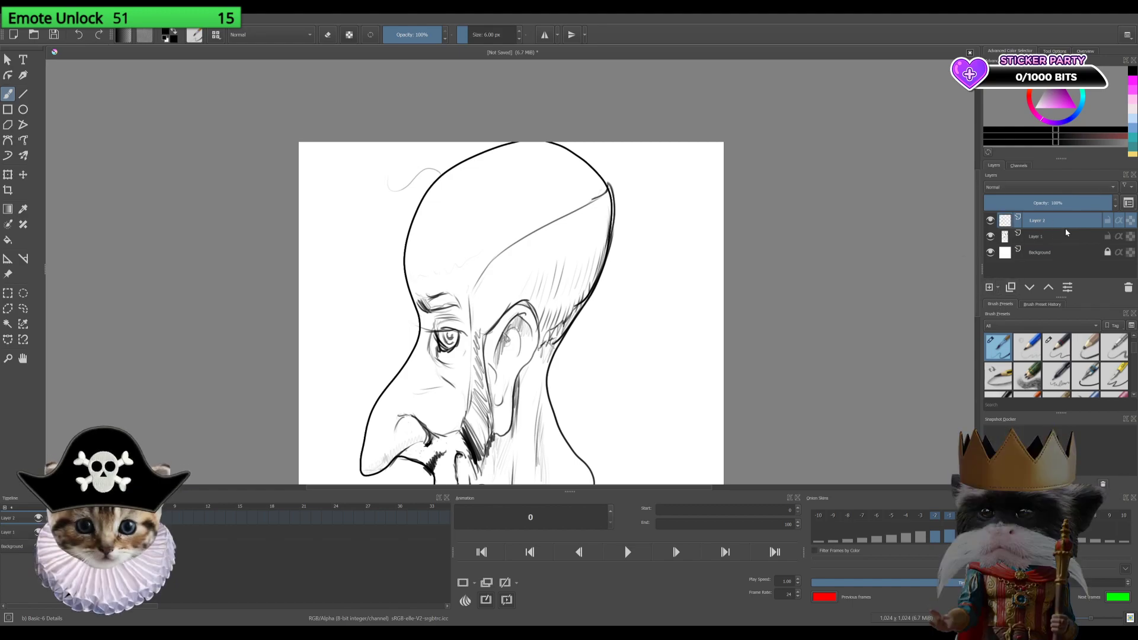
pyautogui.moveTo(1059, 241); pyautogui.dragTo(1055, 218)
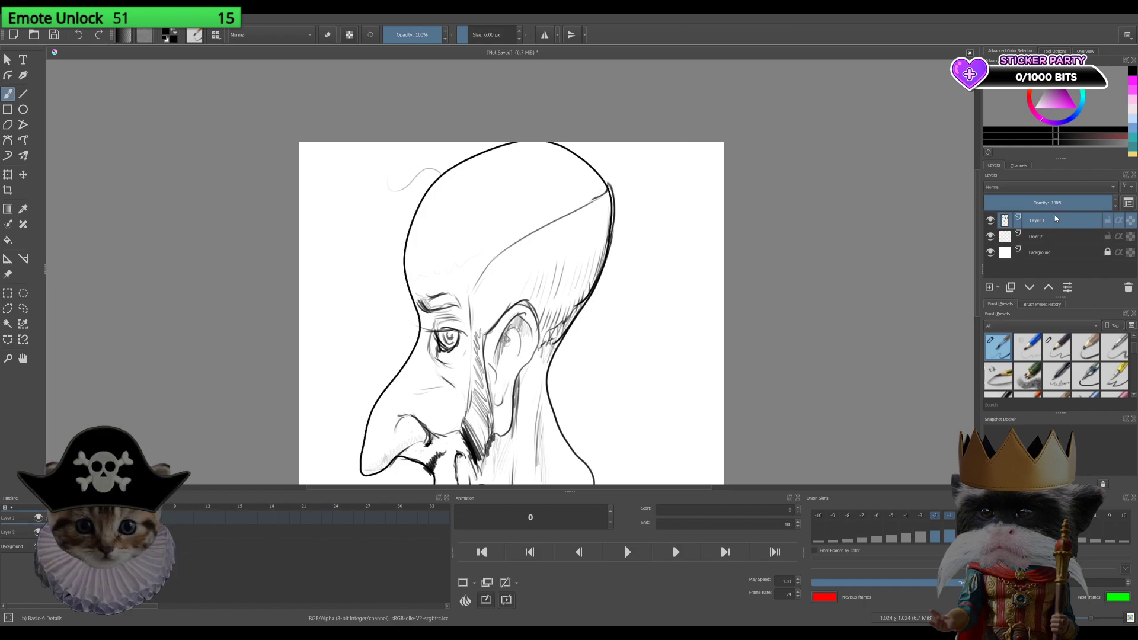
pyautogui.click(1059, 236)
pyautogui.click(1058, 222)
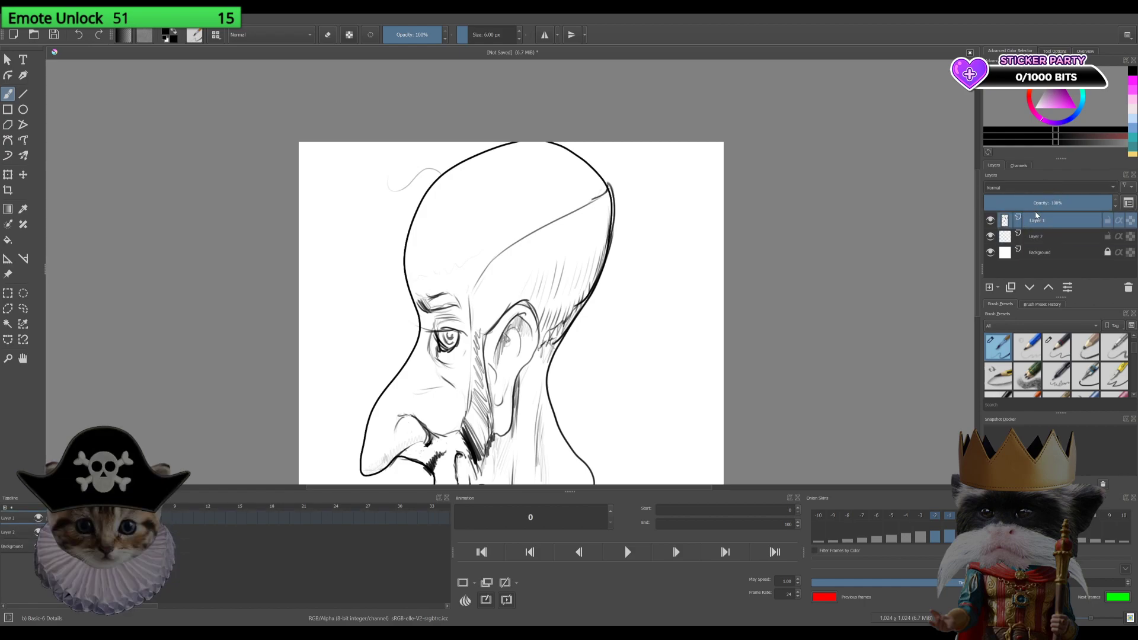
pyautogui.hotkey('alt', 'shift', 'm')
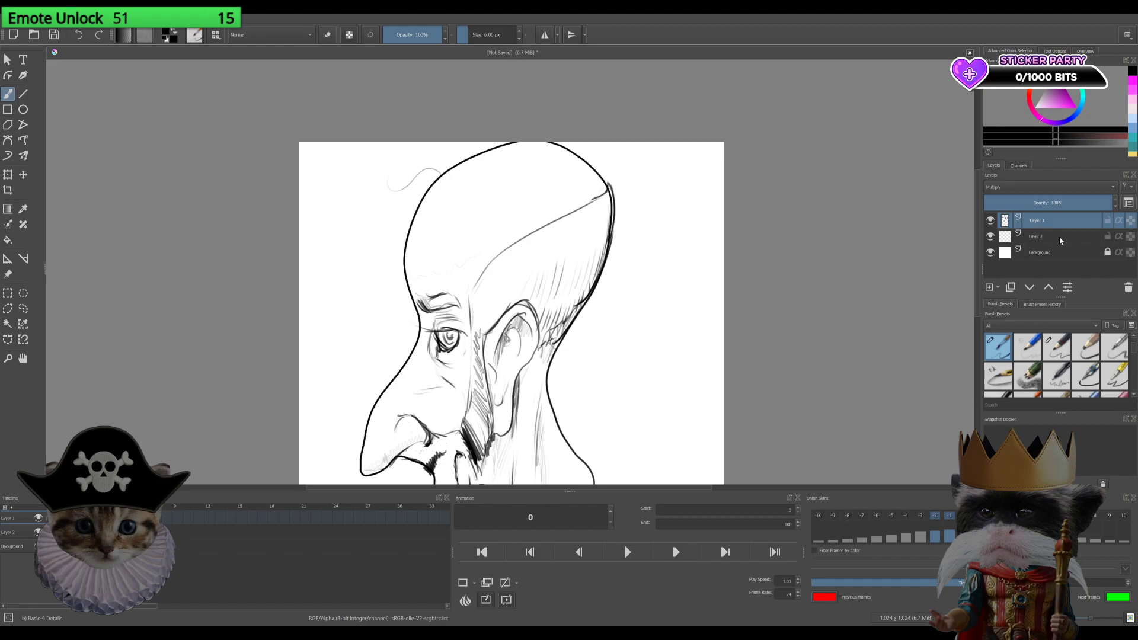
pyautogui.click(1059, 236)
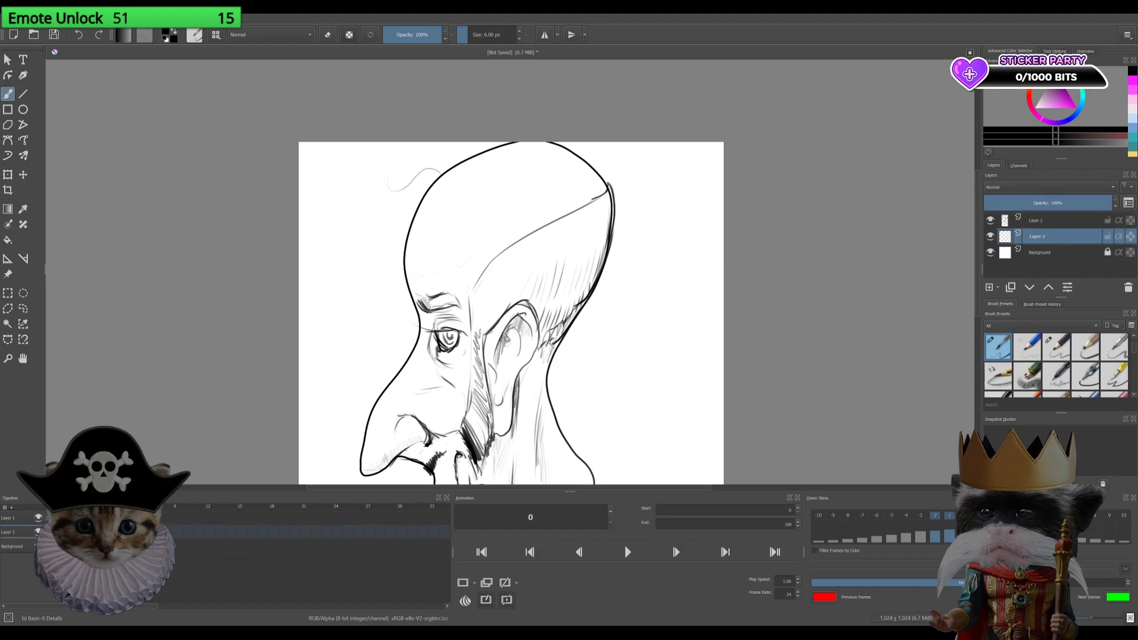
# Step: Choose a green paint colour and start painting it on the forehead
pyautogui.click(1058, 93)
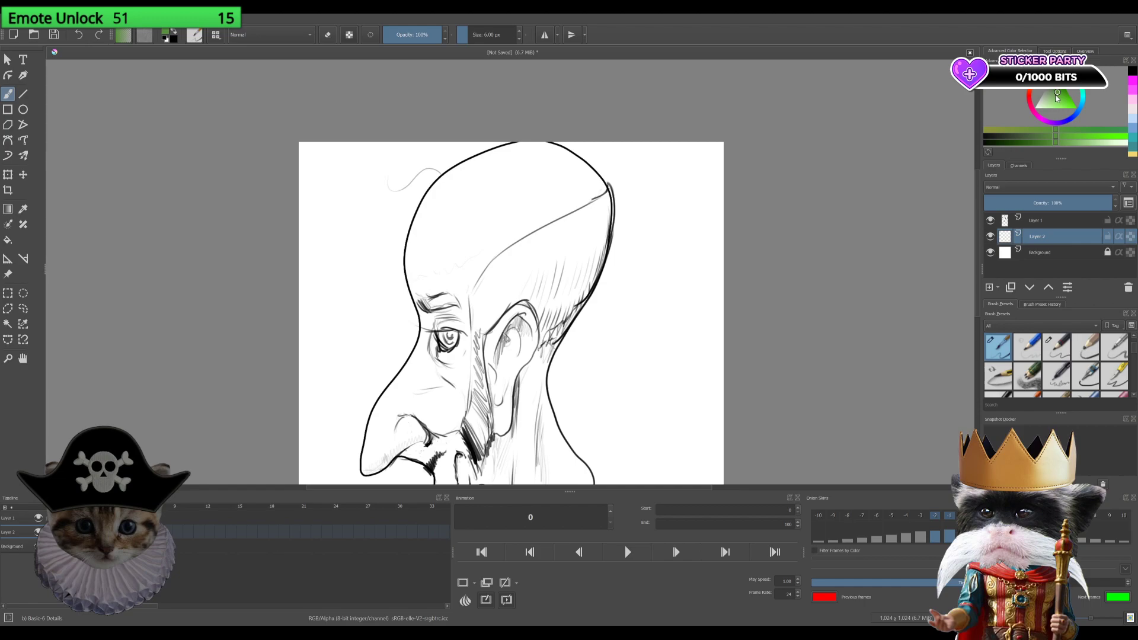
pyautogui.click(1053, 97)
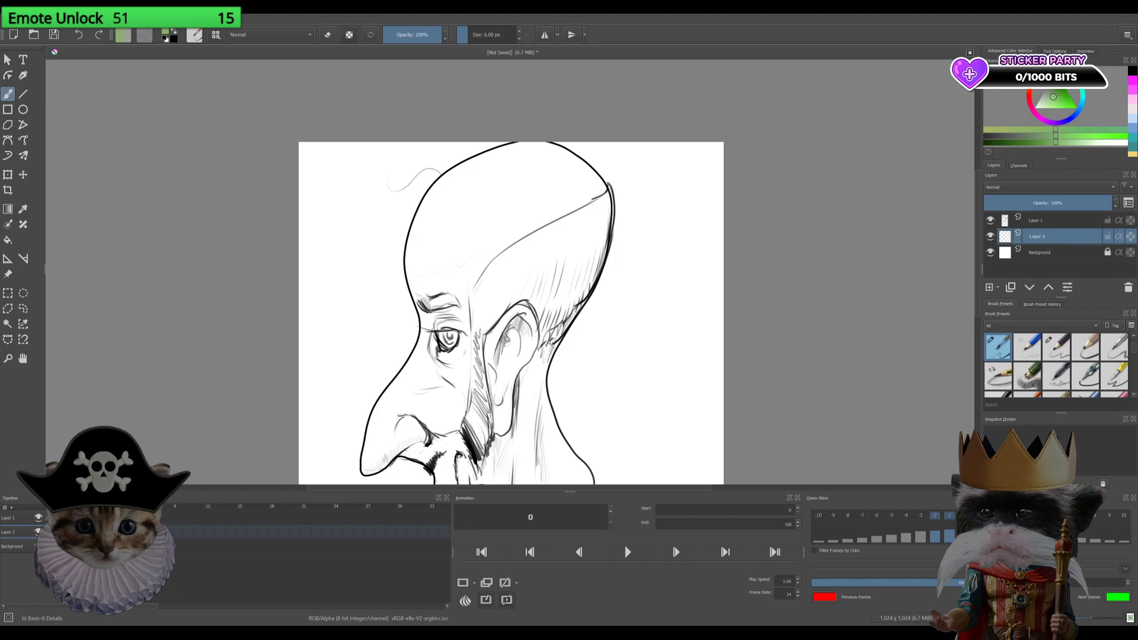
pyautogui.click(1058, 96)
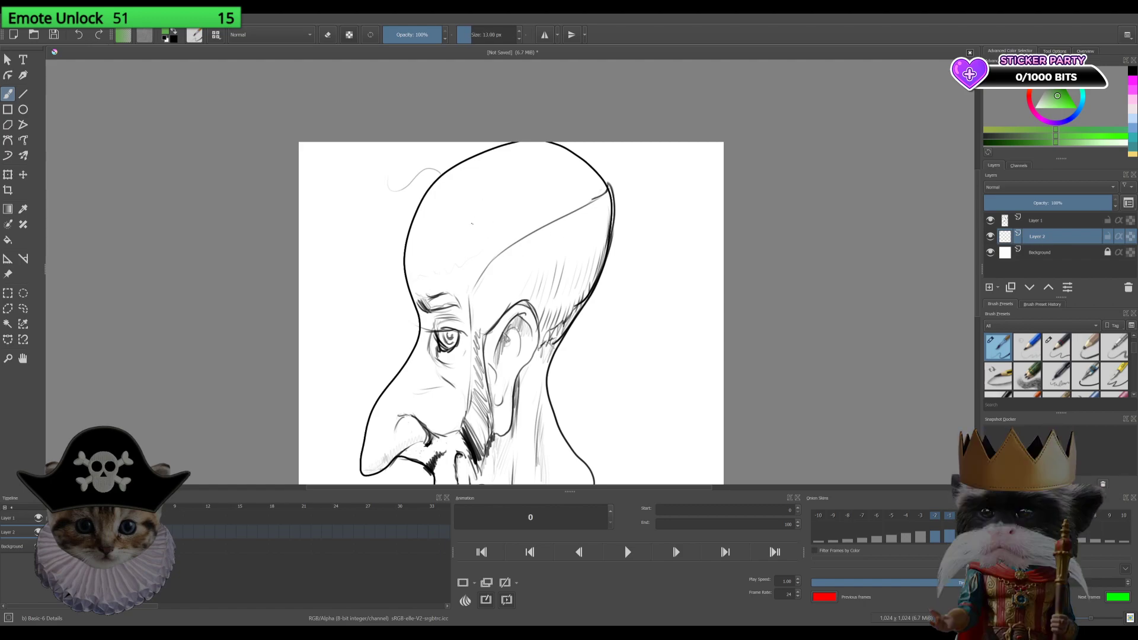
pyautogui.moveTo(495, 194)
pyautogui.mouseDown()
pyautogui.moveTo(468, 233)
pyautogui.moveTo(501, 204)
pyautogui.moveTo(442, 279)
pyautogui.moveTo(452, 222)
pyautogui.moveTo(430, 203)
pyautogui.mouseUp()
# Step: Fill the forehead with green, switching to a lighter, brighter green
pyautogui.moveTo(417, 270)
pyautogui.mouseDown()
pyautogui.moveTo(427, 219)
pyautogui.moveTo(412, 267)
pyautogui.moveTo(408, 240)
pyautogui.moveTo(428, 207)
pyautogui.mouseUp()
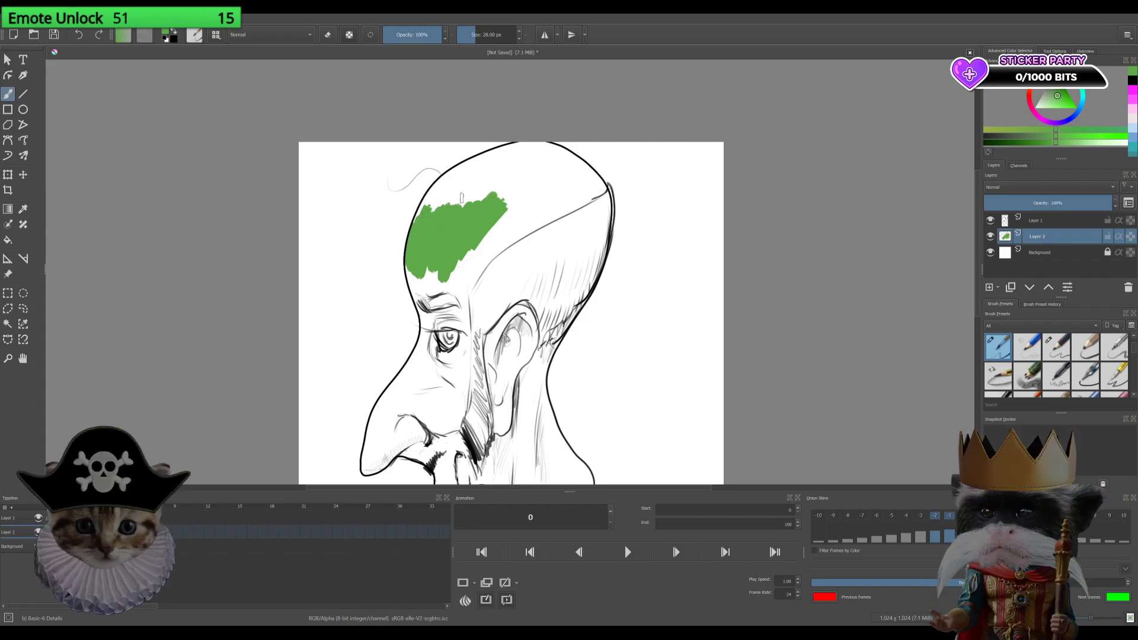
pyautogui.moveTo(460, 268)
pyautogui.mouseDown()
pyautogui.moveTo(471, 272)
pyautogui.moveTo(495, 252)
pyautogui.mouseUp()
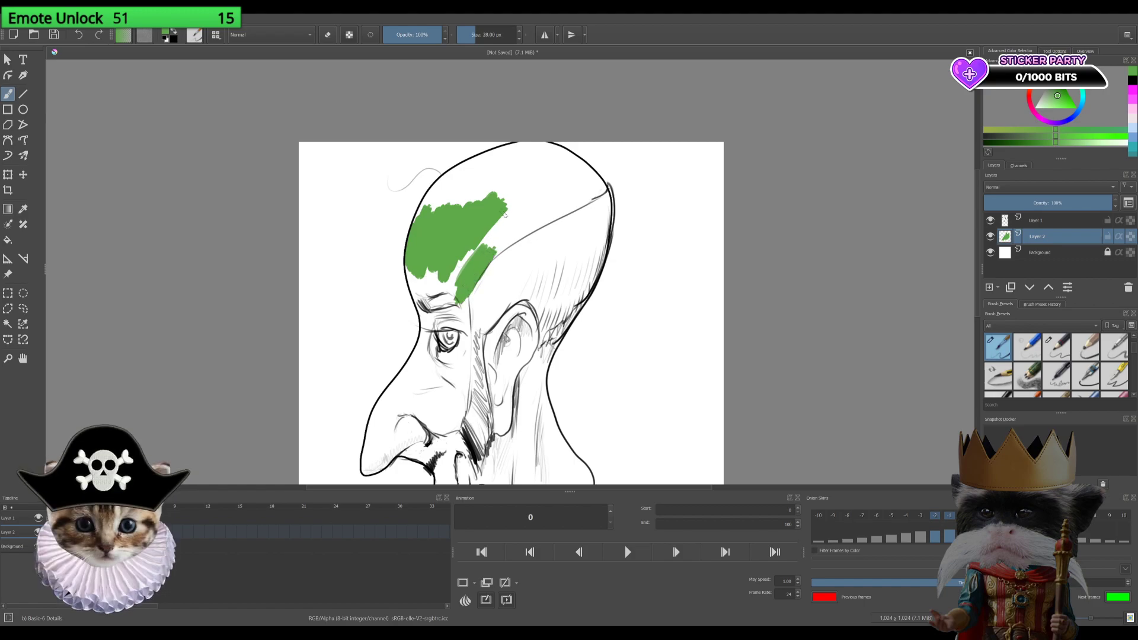
pyautogui.moveTo(447, 275)
pyautogui.mouseDown()
pyautogui.moveTo(441, 293)
pyautogui.moveTo(467, 311)
pyautogui.mouseUp()
pyautogui.moveTo(460, 268); pyautogui.dragTo(457, 274)
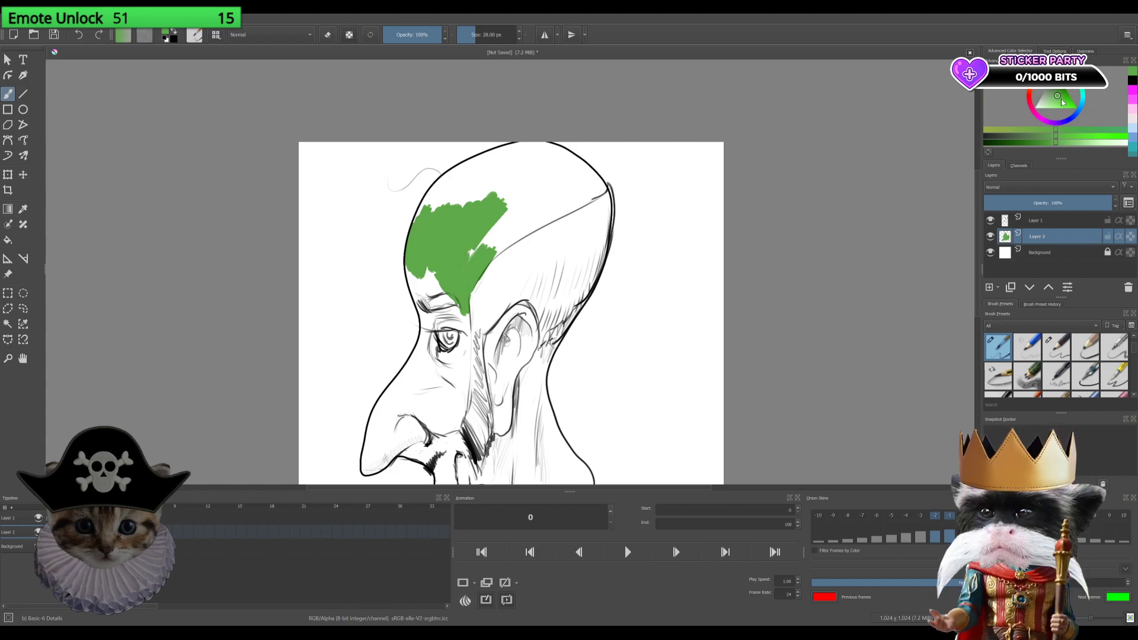
pyautogui.click(1063, 103)
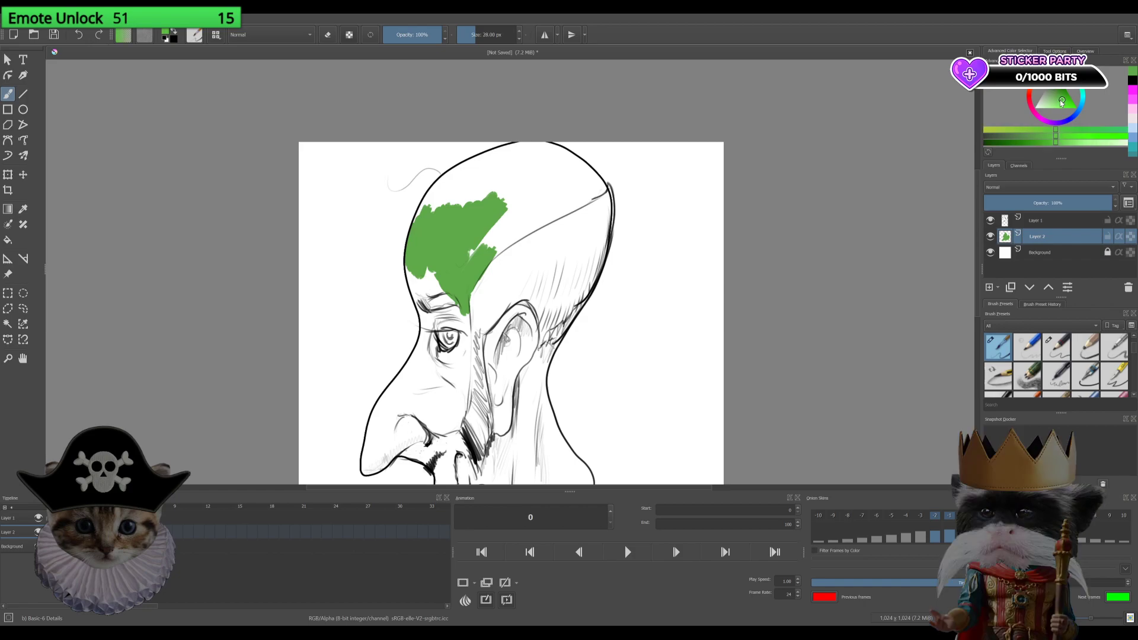
pyautogui.moveTo(457, 267); pyautogui.dragTo(483, 196)
pyautogui.moveTo(474, 243)
pyautogui.mouseDown()
pyautogui.moveTo(515, 196)
pyautogui.moveTo(478, 264)
pyautogui.moveTo(450, 196)
pyautogui.moveTo(437, 252)
pyautogui.moveTo(429, 195)
pyautogui.mouseUp()
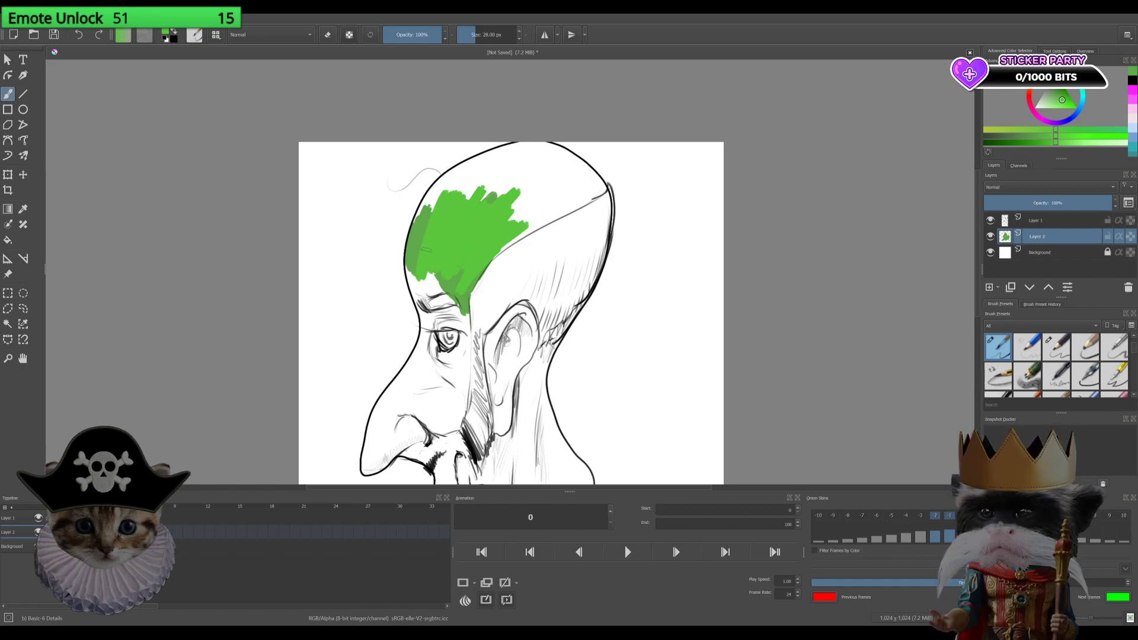
pyautogui.moveTo(415, 273); pyautogui.dragTo(411, 244)
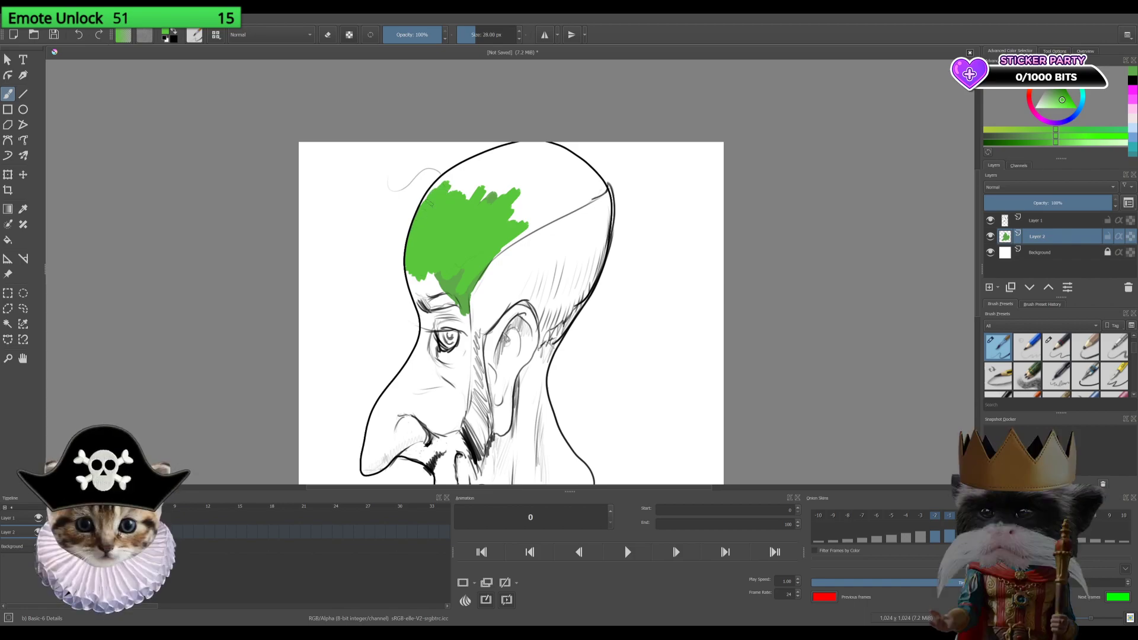
# Step: Extend the green over the top of the skull, the brow and the cheek
pyautogui.moveTo(427, 201)
pyautogui.mouseDown()
pyautogui.moveTo(436, 185)
pyautogui.moveTo(526, 153)
pyautogui.mouseUp()
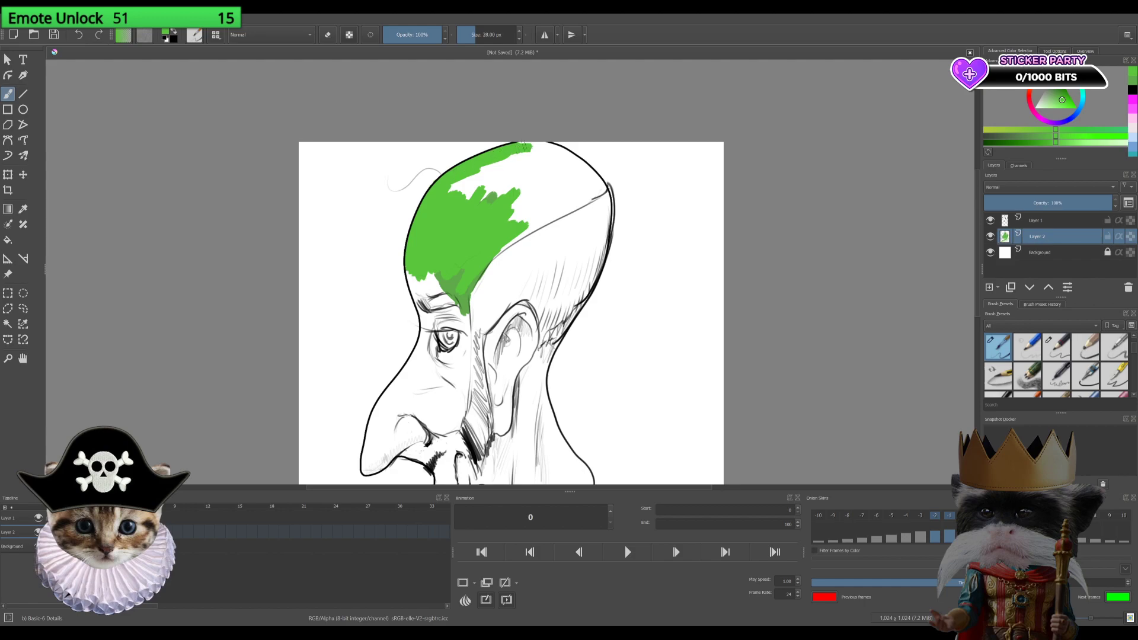
pyautogui.moveTo(421, 286)
pyautogui.mouseDown()
pyautogui.moveTo(439, 284)
pyautogui.moveTo(467, 319)
pyautogui.mouseUp()
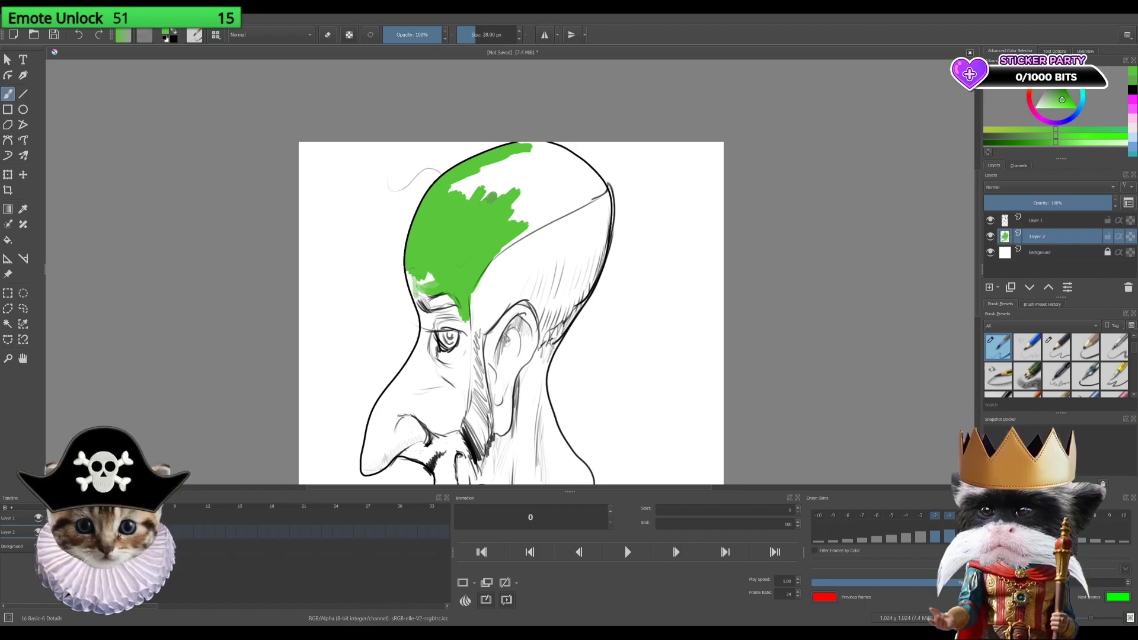
pyautogui.moveTo(422, 274); pyautogui.dragTo(428, 297)
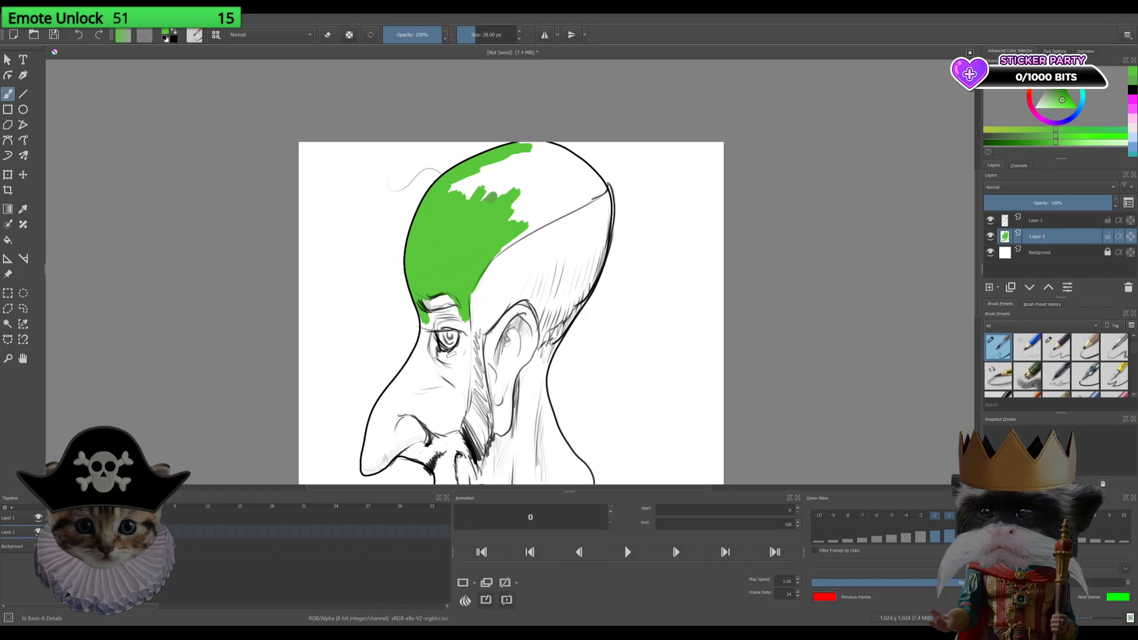
pyautogui.moveTo(517, 222); pyautogui.dragTo(588, 189)
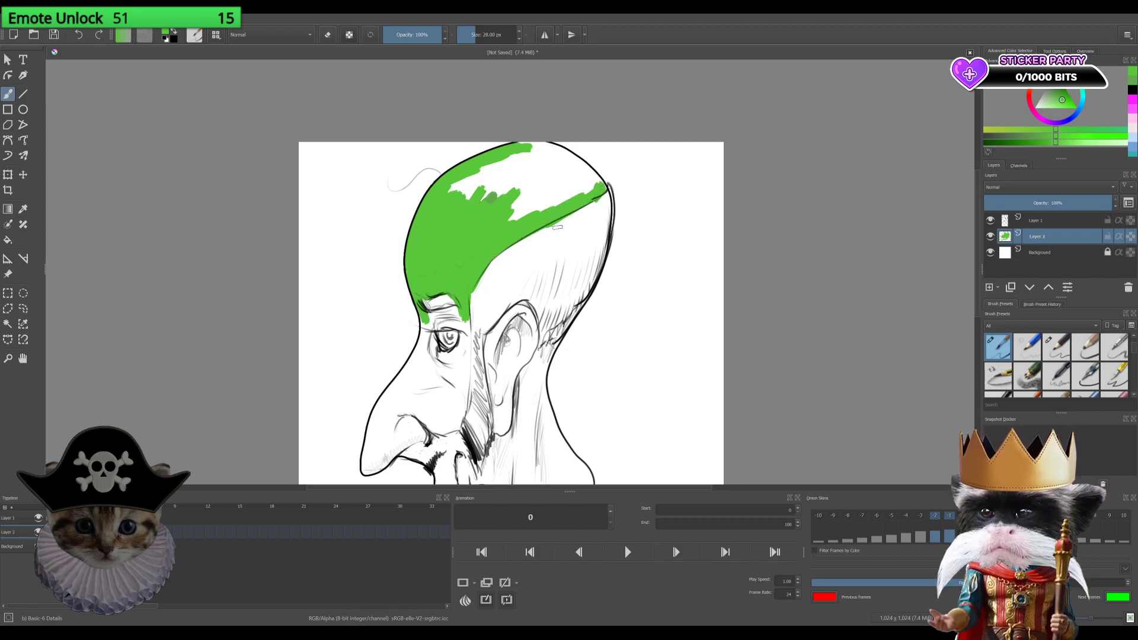
pyautogui.moveTo(537, 144); pyautogui.dragTo(580, 168)
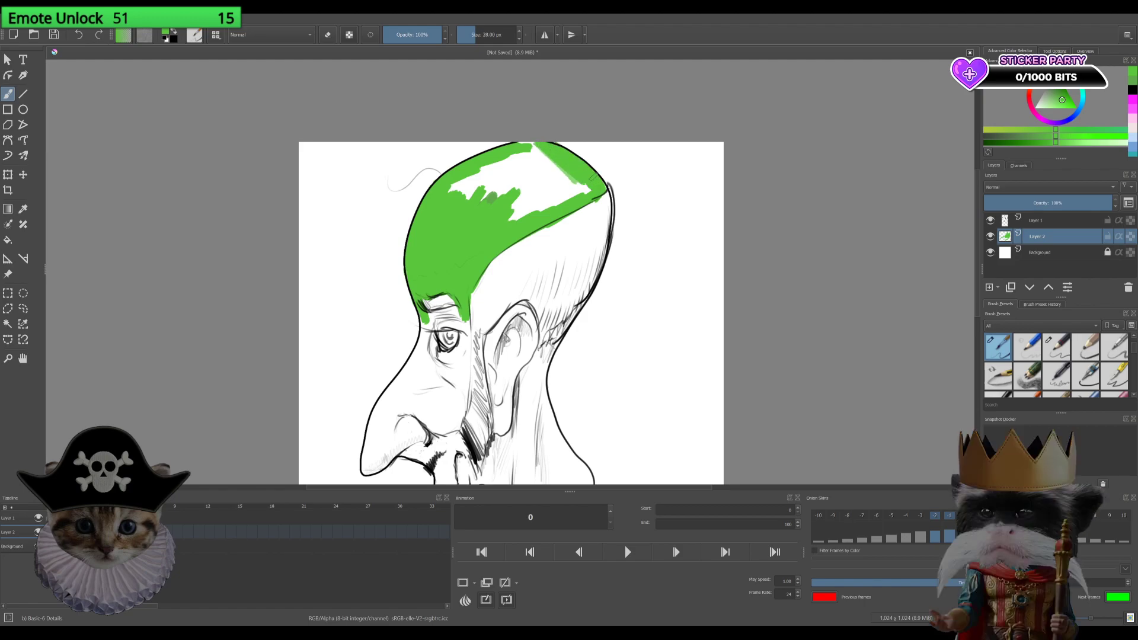
pyautogui.moveTo(588, 181); pyautogui.dragTo(571, 194)
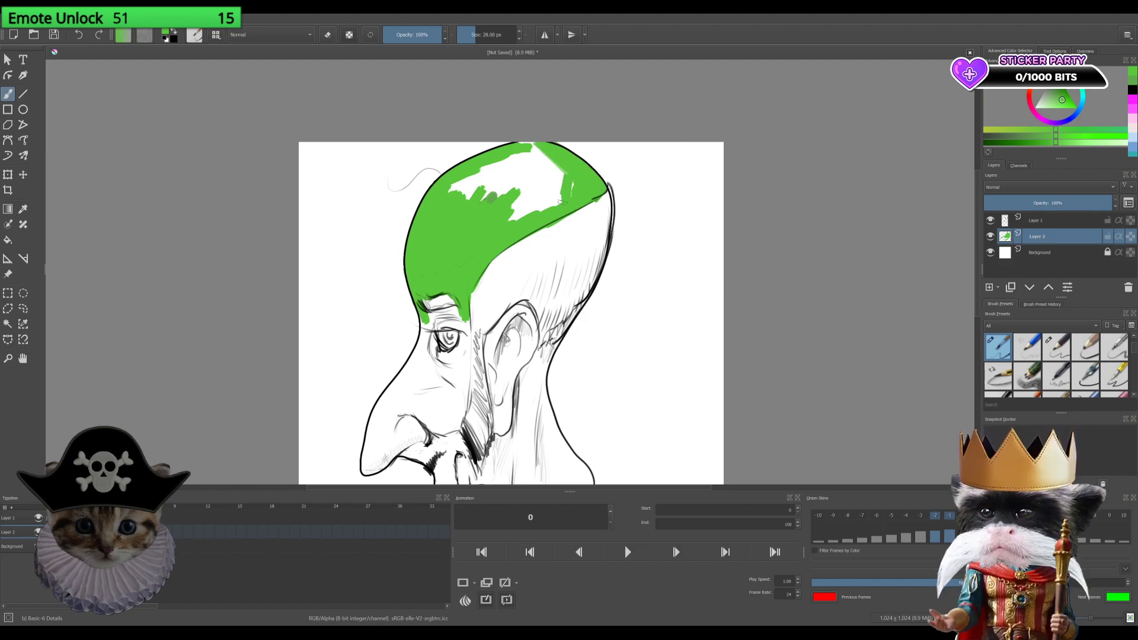
pyautogui.moveTo(513, 214)
pyautogui.mouseDown()
pyautogui.moveTo(554, 174)
pyautogui.moveTo(533, 151)
pyautogui.moveTo(486, 190)
pyautogui.moveTo(468, 172)
pyautogui.moveTo(455, 182)
pyautogui.mouseUp()
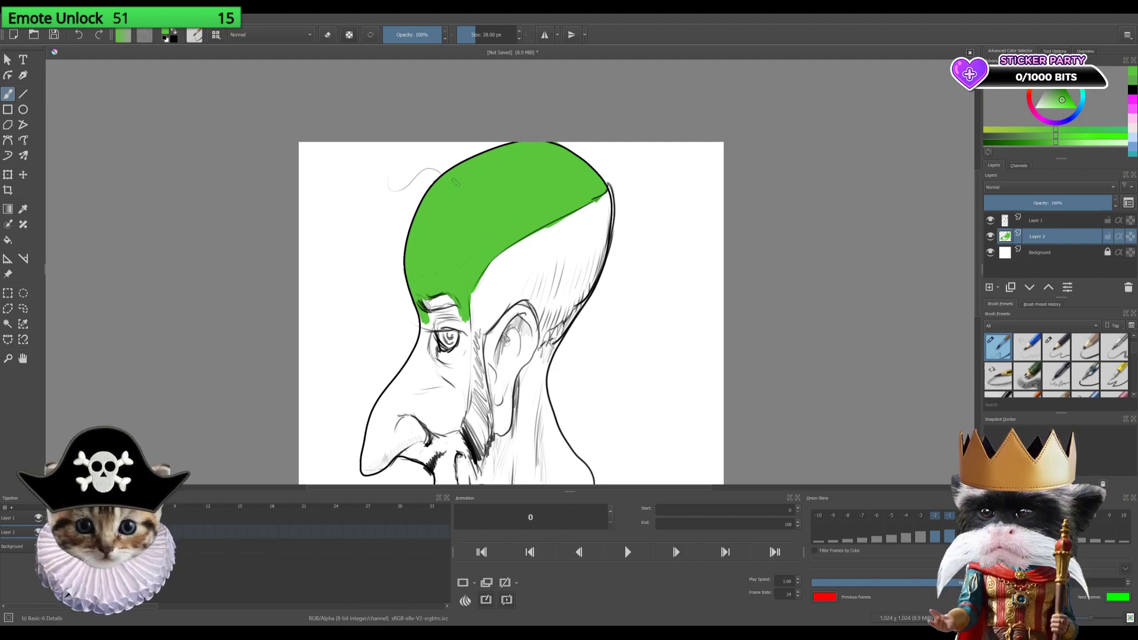
pyautogui.moveTo(430, 364)
pyautogui.mouseDown()
pyautogui.moveTo(448, 415)
pyautogui.moveTo(466, 378)
pyautogui.moveTo(458, 311)
pyautogui.moveTo(428, 320)
pyautogui.moveTo(460, 330)
pyautogui.moveTo(452, 312)
pyautogui.moveTo(422, 356)
pyautogui.moveTo(424, 323)
pyautogui.moveTo(418, 378)
pyautogui.moveTo(438, 332)
pyautogui.moveTo(451, 372)
pyautogui.moveTo(459, 363)
pyautogui.moveTo(409, 401)
pyautogui.moveTo(404, 388)
pyautogui.moveTo(361, 476)
pyautogui.moveTo(398, 379)
pyautogui.moveTo(387, 399)
pyautogui.moveTo(398, 400)
pyautogui.mouseUp()
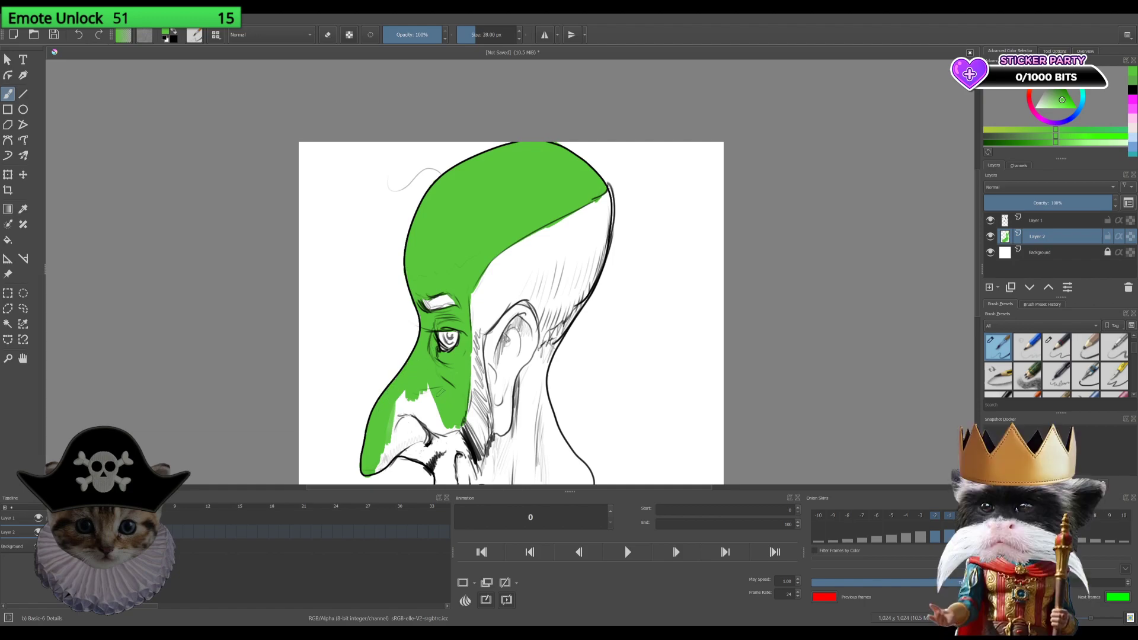
# Step: Paint green over the chin, lower lip and the white patch on the cheek beside the mouth
pyautogui.scroll(-3, 444, 396)
pyautogui.moveTo(419, 400)
pyautogui.mouseDown()
pyautogui.moveTo(436, 388)
pyautogui.moveTo(442, 409)
pyautogui.moveTo(441, 365)
pyautogui.moveTo(428, 393)
pyautogui.mouseUp()
pyautogui.moveTo(429, 353)
pyautogui.mouseDown()
pyautogui.moveTo(419, 400)
pyautogui.moveTo(397, 351)
pyautogui.moveTo(386, 363)
pyautogui.moveTo(382, 353)
pyautogui.moveTo(412, 319)
pyautogui.moveTo(386, 300)
pyautogui.moveTo(367, 355)
pyautogui.mouseUp()
pyautogui.moveTo(409, 299)
pyautogui.mouseDown()
pyautogui.moveTo(430, 346)
pyautogui.moveTo(405, 292)
pyautogui.mouseUp()
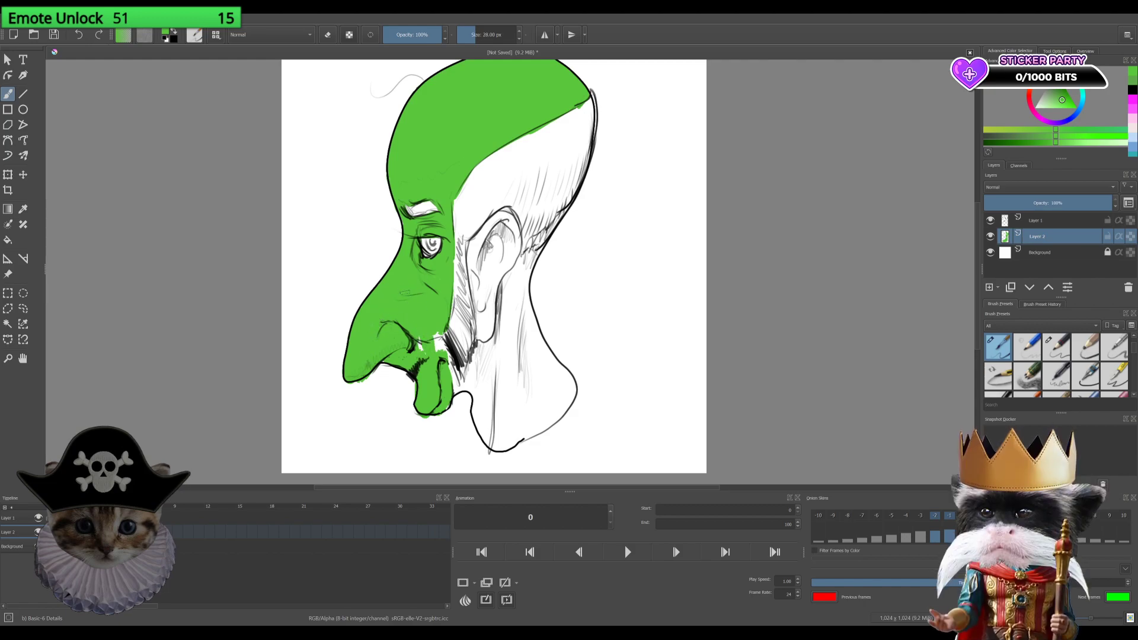
# Step: Brush green over the chin, mouth and down the neck behind the jaw
pyautogui.moveTo(439, 341)
pyautogui.mouseDown()
pyautogui.moveTo(459, 397)
pyautogui.moveTo(474, 363)
pyautogui.moveTo(472, 390)
pyautogui.mouseUp()
pyautogui.moveTo(487, 381)
pyautogui.mouseDown()
pyautogui.moveTo(477, 350)
pyautogui.moveTo(471, 359)
pyautogui.moveTo(499, 342)
pyautogui.mouseUp()
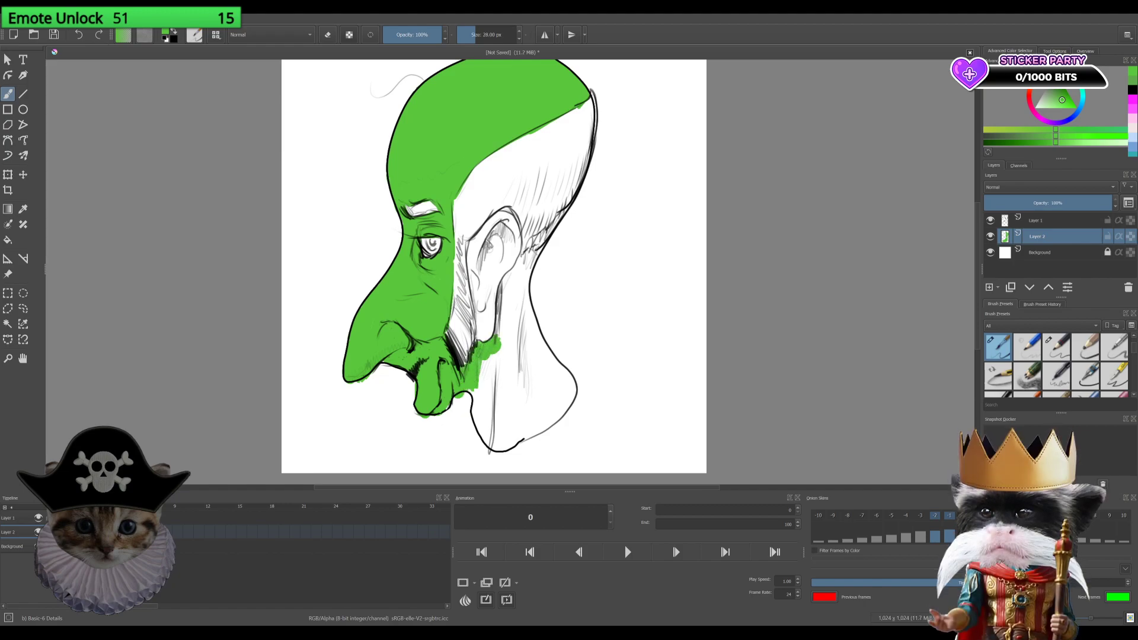
pyautogui.moveTo(475, 391)
pyautogui.mouseDown()
pyautogui.moveTo(468, 406)
pyautogui.moveTo(492, 447)
pyautogui.moveTo(489, 376)
pyautogui.moveTo(495, 438)
pyautogui.moveTo(477, 361)
pyautogui.mouseUp()
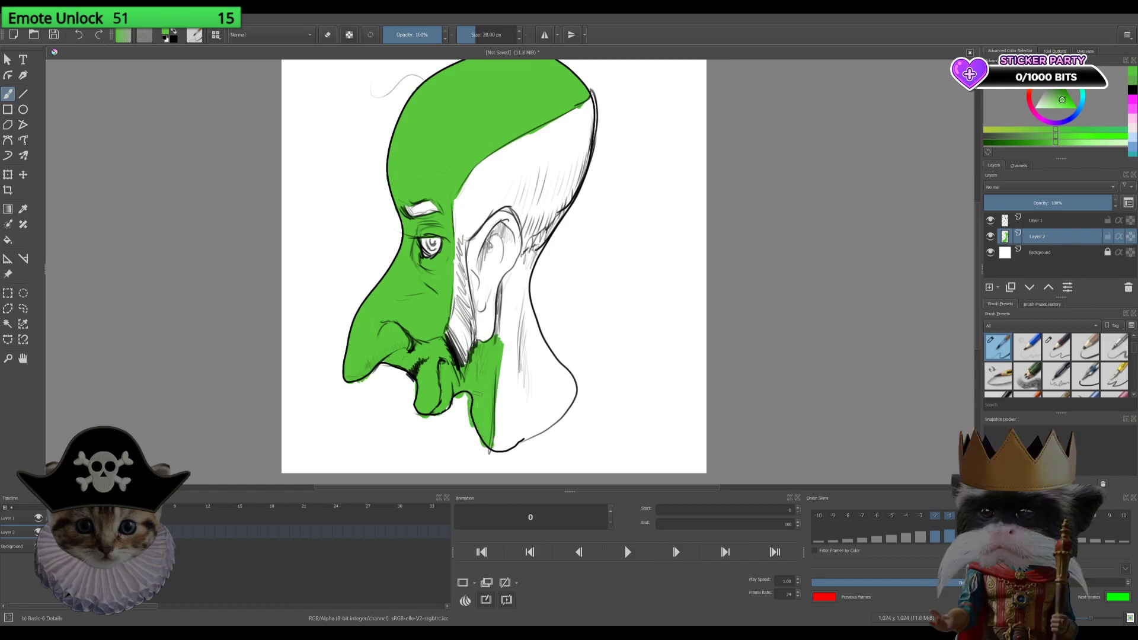
pyautogui.moveTo(495, 308)
pyautogui.mouseDown()
pyautogui.moveTo(489, 333)
pyautogui.moveTo(483, 287)
pyautogui.moveTo(479, 341)
pyautogui.moveTo(483, 272)
pyautogui.moveTo(465, 243)
pyautogui.moveTo(505, 214)
pyautogui.mouseUp()
# Step: Paint the ear's rim, its interior and a strip behind it green
pyautogui.moveTo(477, 255)
pyautogui.mouseDown()
pyautogui.moveTo(507, 212)
pyautogui.moveTo(522, 234)
pyautogui.moveTo(491, 301)
pyautogui.moveTo(485, 285)
pyautogui.mouseUp()
pyautogui.moveTo(494, 238); pyautogui.dragTo(478, 267)
pyautogui.moveTo(501, 344); pyautogui.dragTo(510, 272)
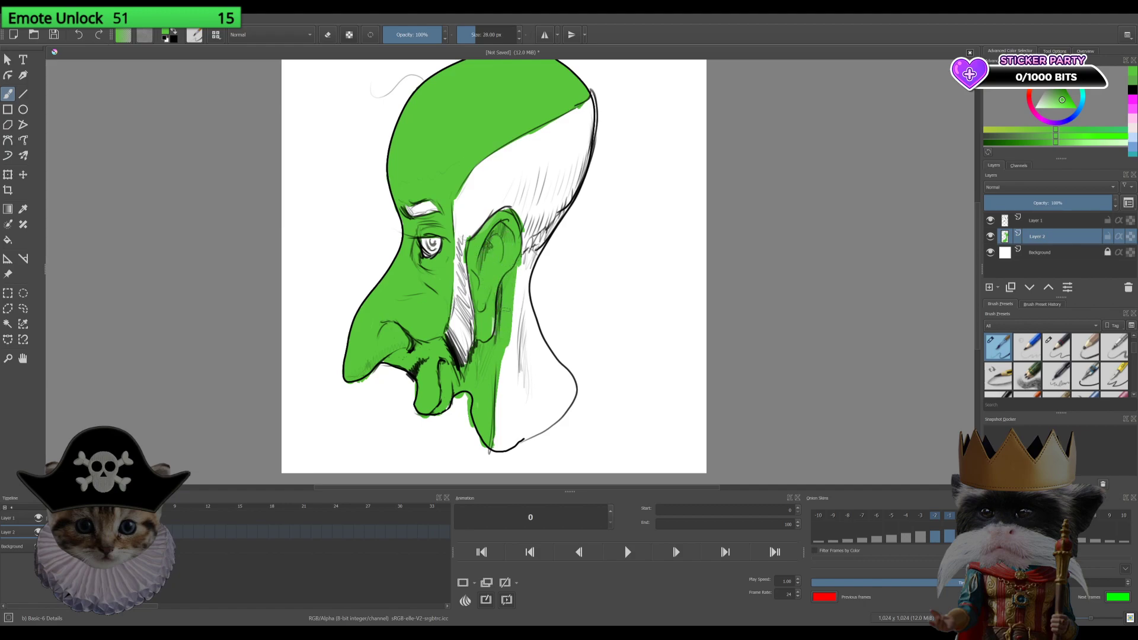
pyautogui.moveTo(516, 317)
pyautogui.mouseDown()
pyautogui.moveTo(527, 262)
pyautogui.moveTo(526, 333)
pyautogui.moveTo(555, 381)
pyautogui.moveTo(571, 371)
pyautogui.moveTo(576, 382)
pyautogui.moveTo(549, 351)
pyautogui.mouseUp()
# Step: Cover the remaining white patches and streaks on the lower and back neck with green
pyautogui.moveTo(507, 395)
pyautogui.mouseDown()
pyautogui.moveTo(495, 449)
pyautogui.moveTo(560, 412)
pyautogui.moveTo(532, 416)
pyautogui.mouseUp()
pyautogui.moveTo(544, 369)
pyautogui.mouseDown()
pyautogui.moveTo(522, 423)
pyautogui.moveTo(539, 374)
pyautogui.mouseUp()
pyautogui.moveTo(541, 427)
pyautogui.mouseDown()
pyautogui.moveTo(525, 361)
pyautogui.moveTo(508, 351)
pyautogui.moveTo(505, 429)
pyautogui.mouseUp()
pyautogui.moveTo(511, 326); pyautogui.dragTo(509, 349)
pyautogui.moveTo(518, 299); pyautogui.dragTo(516, 349)
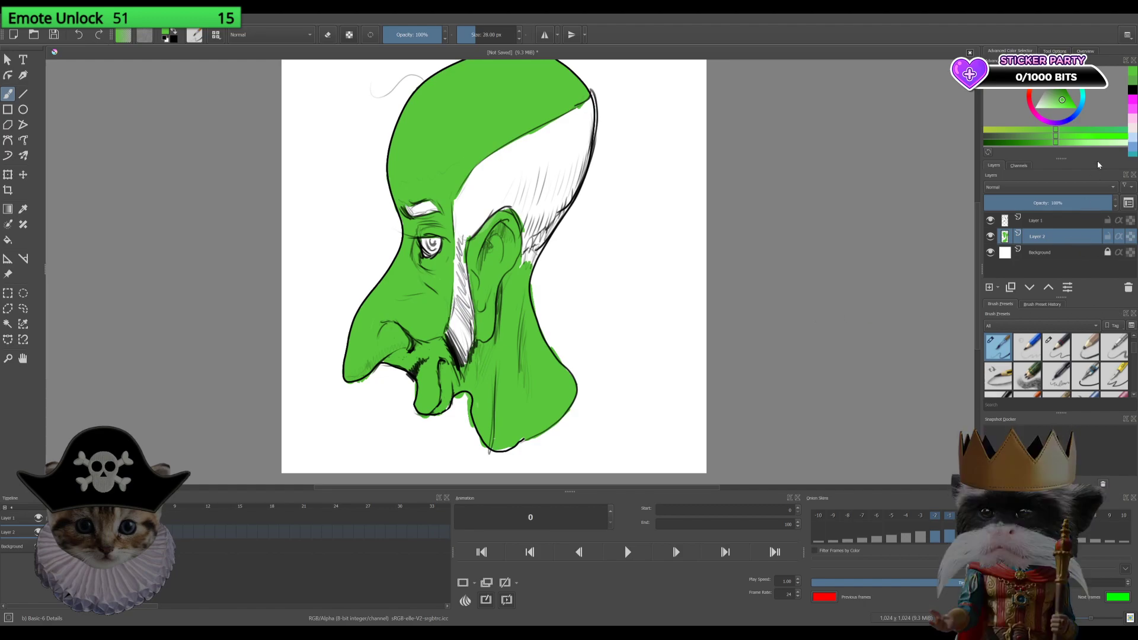
# Step: Switch the colour to blue and paint the white skull area up the back of the head
pyautogui.click(1082, 106)
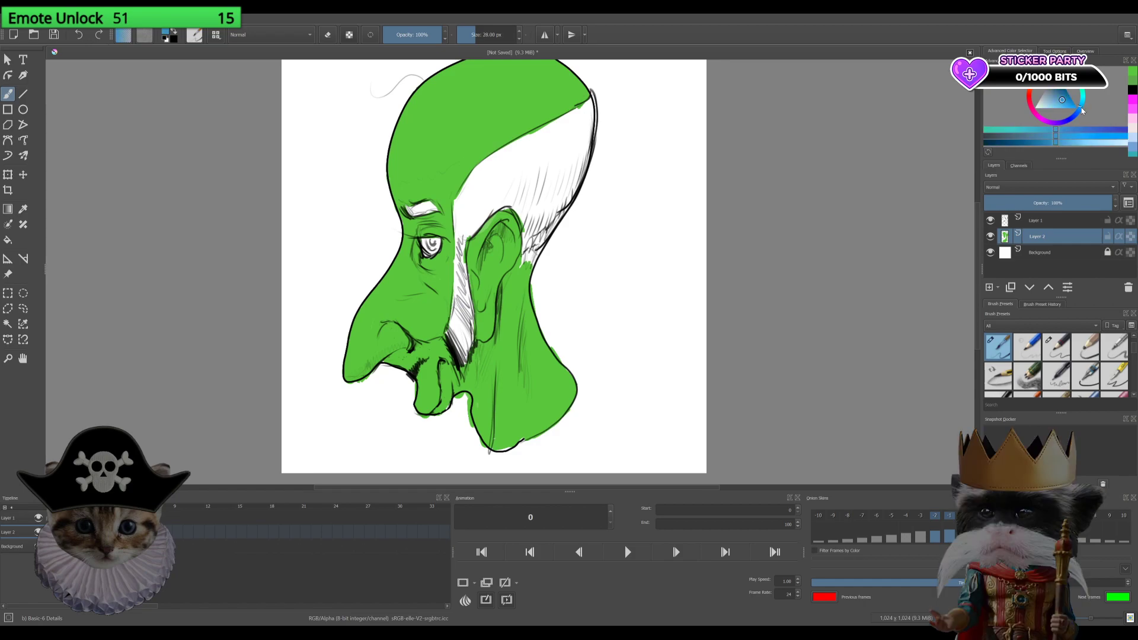
pyautogui.moveTo(1081, 111); pyautogui.dragTo(1077, 117)
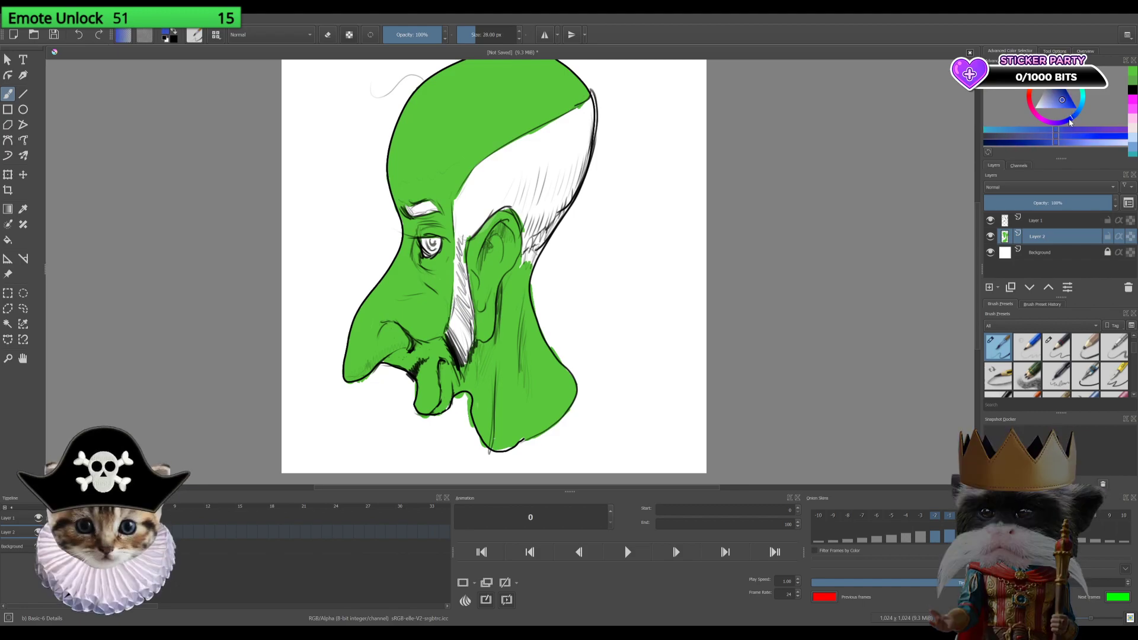
pyautogui.moveTo(534, 166)
pyautogui.mouseDown()
pyautogui.moveTo(555, 178)
pyautogui.moveTo(572, 127)
pyautogui.mouseUp()
pyautogui.moveTo(560, 190)
pyautogui.mouseDown()
pyautogui.moveTo(578, 139)
pyautogui.moveTo(587, 163)
pyautogui.mouseUp()
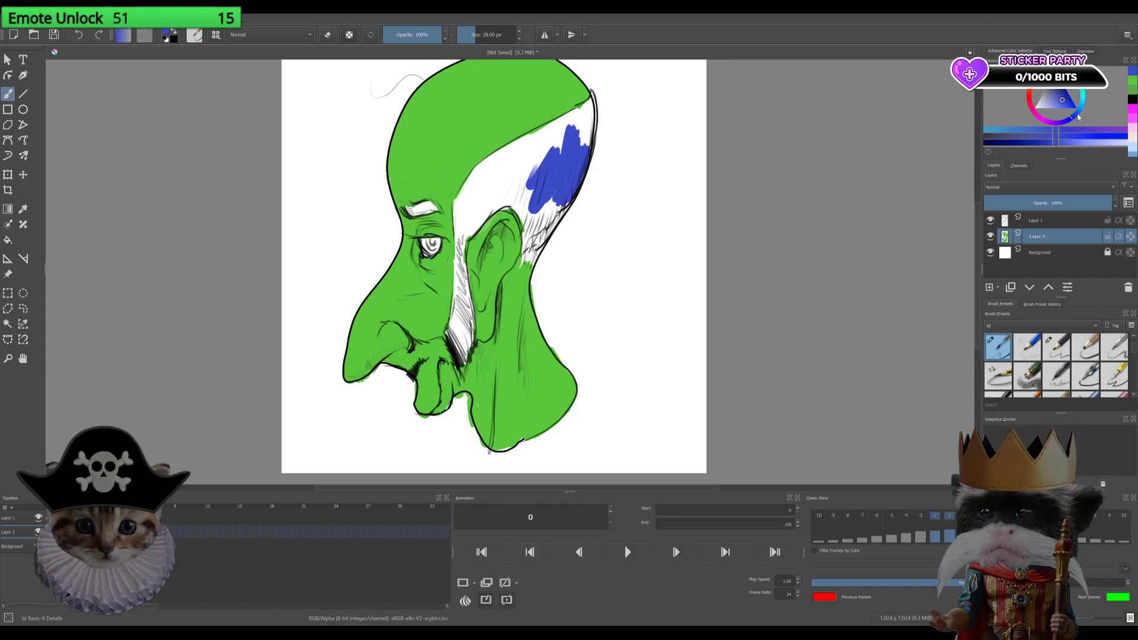
# Step: Pick a darker blue and fill more of the back of the head
pyautogui.click(1077, 117)
pyautogui.click(1073, 103)
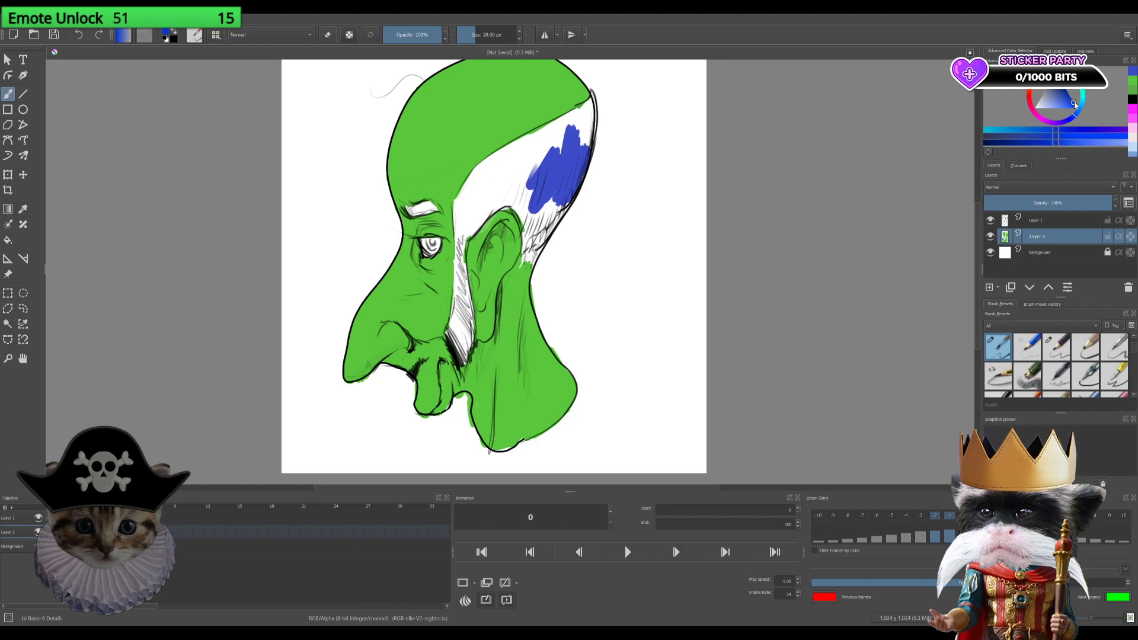
pyautogui.moveTo(1072, 103); pyautogui.dragTo(1071, 104)
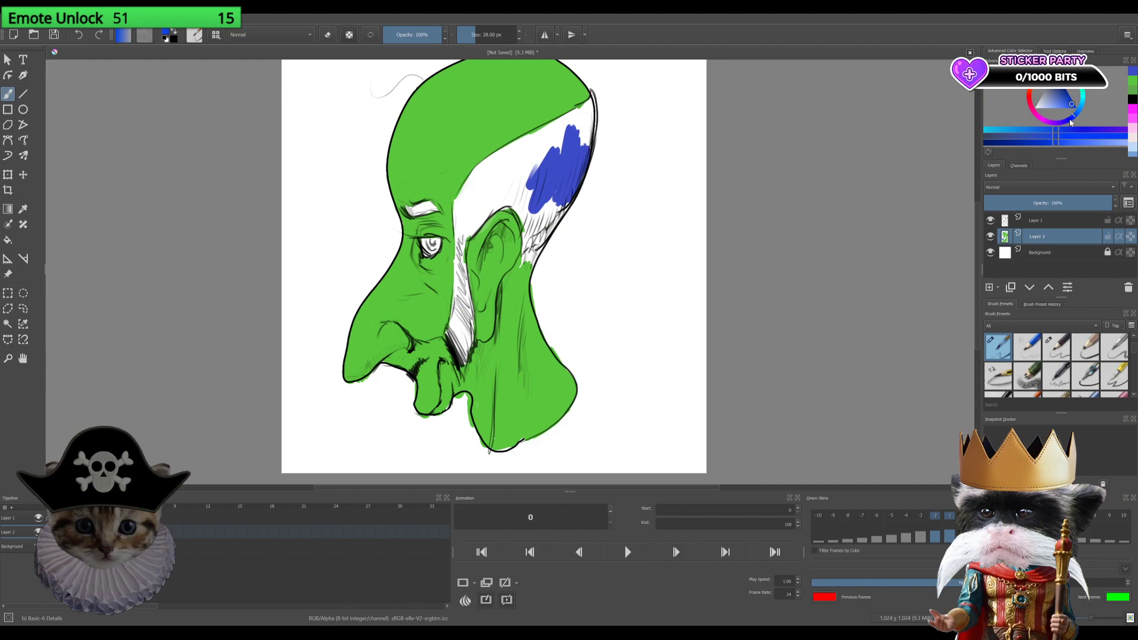
pyautogui.moveTo(542, 201)
pyautogui.mouseDown()
pyautogui.moveTo(552, 207)
pyautogui.moveTo(569, 178)
pyautogui.moveTo(557, 224)
pyautogui.mouseUp()
pyautogui.moveTo(583, 135)
pyautogui.mouseDown()
pyautogui.moveTo(575, 172)
pyautogui.moveTo(560, 163)
pyautogui.moveTo(563, 131)
pyautogui.moveTo(537, 181)
pyautogui.moveTo(569, 118)
pyautogui.moveTo(517, 143)
pyautogui.moveTo(597, 98)
pyautogui.moveTo(590, 134)
pyautogui.moveTo(584, 117)
pyautogui.moveTo(590, 139)
pyautogui.moveTo(582, 120)
pyautogui.mouseUp()
# Step: Paint blue across the white band, undoing one stray stroke and covering the gap
pyautogui.moveTo(510, 162)
pyautogui.mouseDown()
pyautogui.moveTo(460, 216)
pyautogui.moveTo(471, 175)
pyautogui.mouseUp()
pyautogui.moveTo(487, 160)
pyautogui.mouseDown()
pyautogui.moveTo(473, 164)
pyautogui.moveTo(495, 159)
pyautogui.mouseUp()
pyautogui.moveTo(518, 143); pyautogui.dragTo(495, 155)
pyautogui.hotkey('ctrl', 'z')
pyautogui.hotkey('ctrl', 'z')
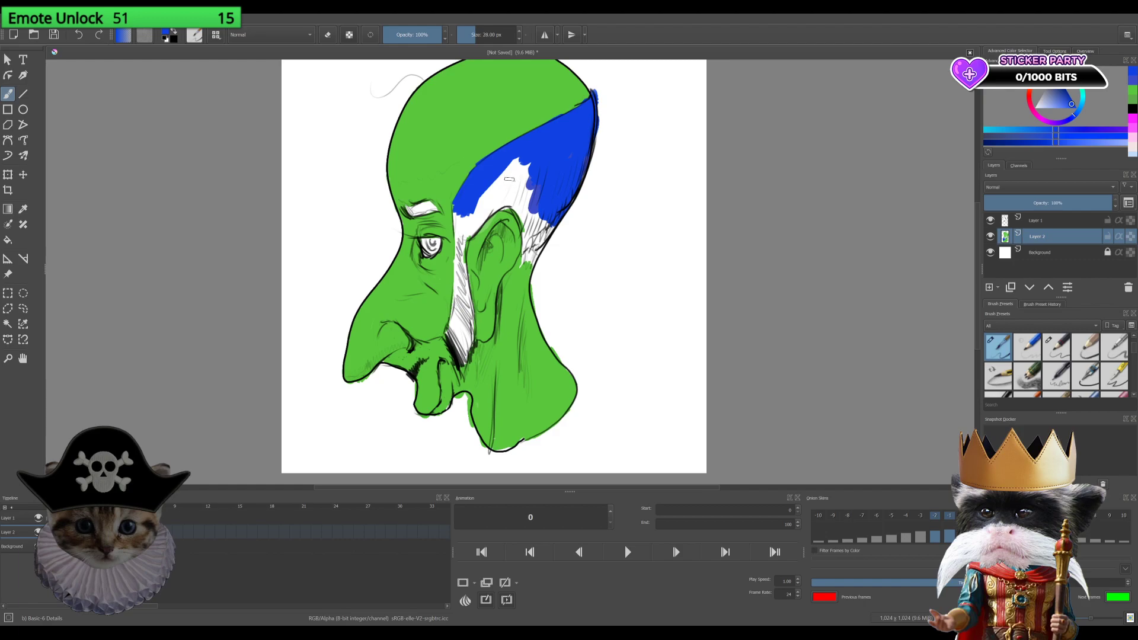
pyautogui.moveTo(525, 166)
pyautogui.mouseDown()
pyautogui.moveTo(536, 193)
pyautogui.moveTo(508, 166)
pyautogui.mouseUp()
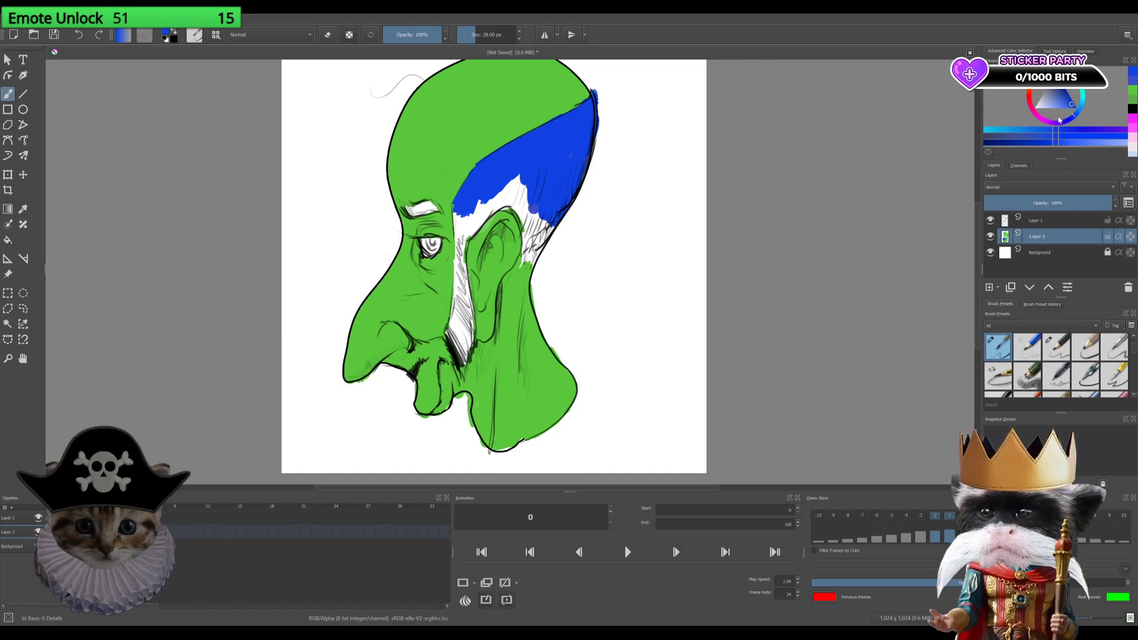
# Step: Pick a darker blue and paint it over the skull band and white area above the ear
pyautogui.click(1068, 124)
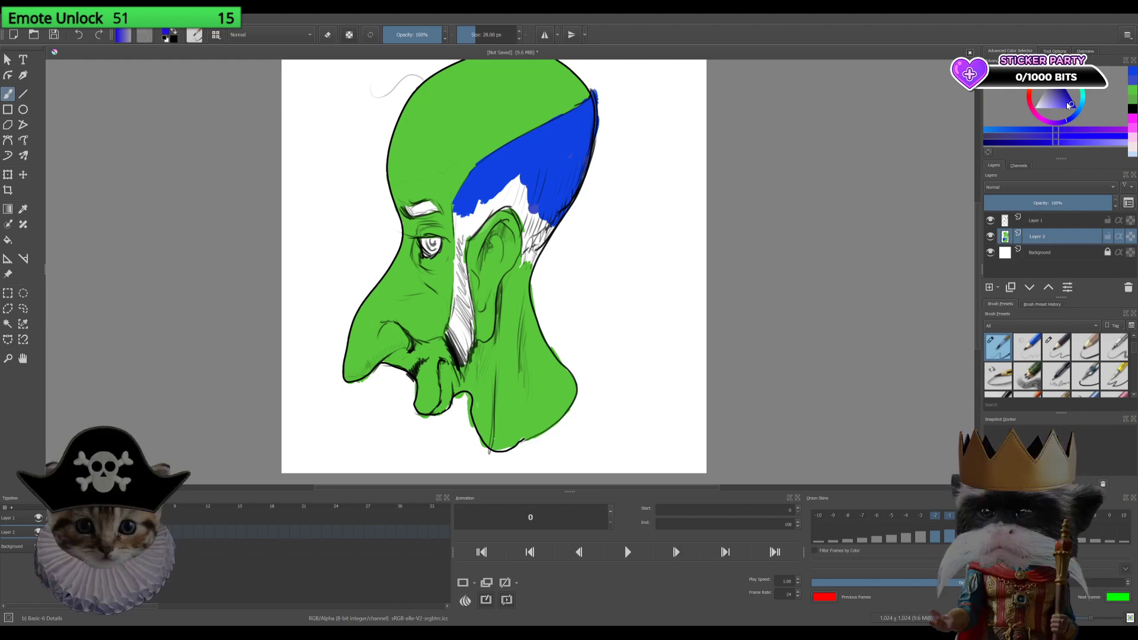
pyautogui.click(1070, 105)
pyautogui.click(1068, 100)
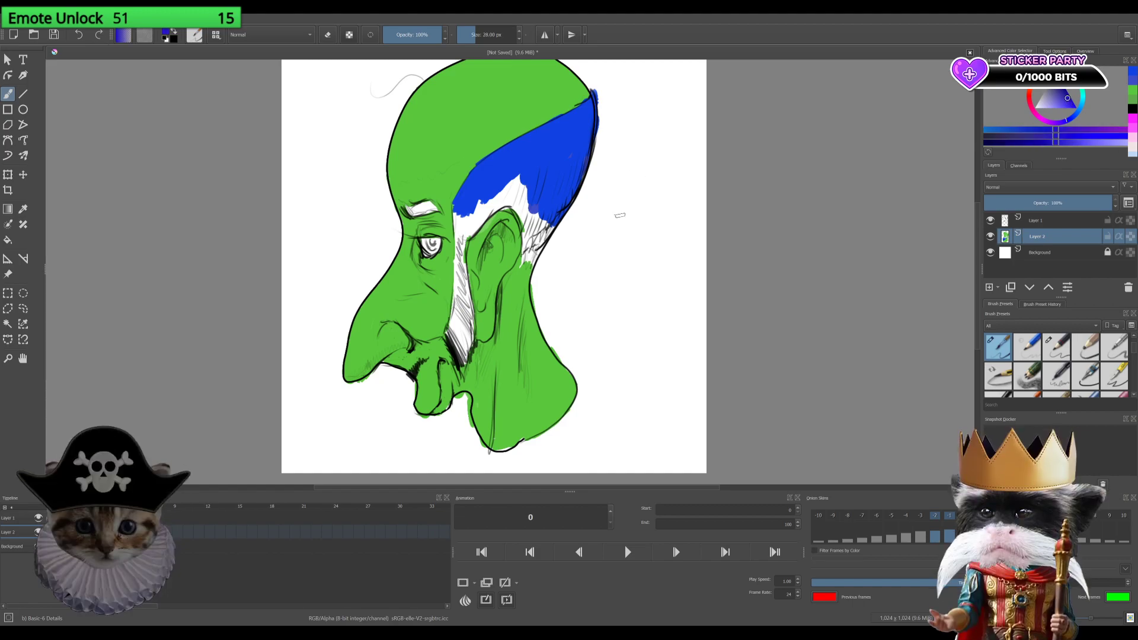
pyautogui.moveTo(549, 171)
pyautogui.mouseDown()
pyautogui.moveTo(567, 145)
pyautogui.moveTo(492, 183)
pyautogui.moveTo(545, 140)
pyautogui.mouseUp()
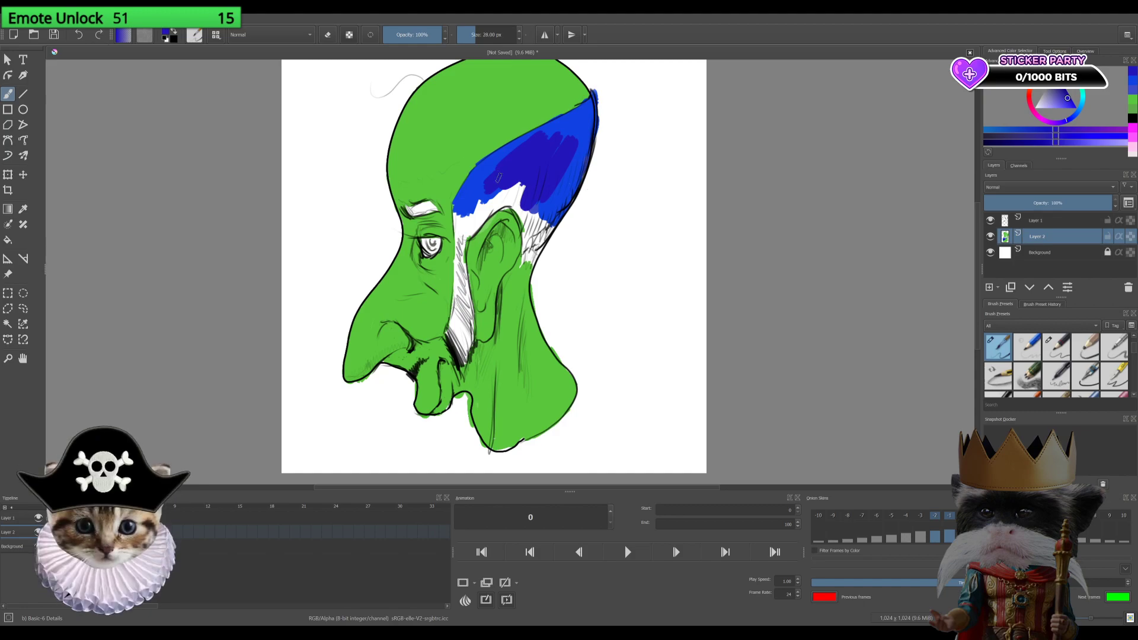
pyautogui.moveTo(500, 171); pyautogui.dragTo(468, 240)
pyautogui.moveTo(510, 190)
pyautogui.mouseDown()
pyautogui.moveTo(478, 225)
pyautogui.moveTo(520, 176)
pyautogui.moveTo(529, 201)
pyautogui.moveTo(509, 214)
pyautogui.moveTo(500, 201)
pyautogui.moveTo(530, 230)
pyautogui.moveTo(533, 260)
pyautogui.moveTo(522, 263)
pyautogui.moveTo(533, 271)
pyautogui.moveTo(524, 268)
pyautogui.mouseUp()
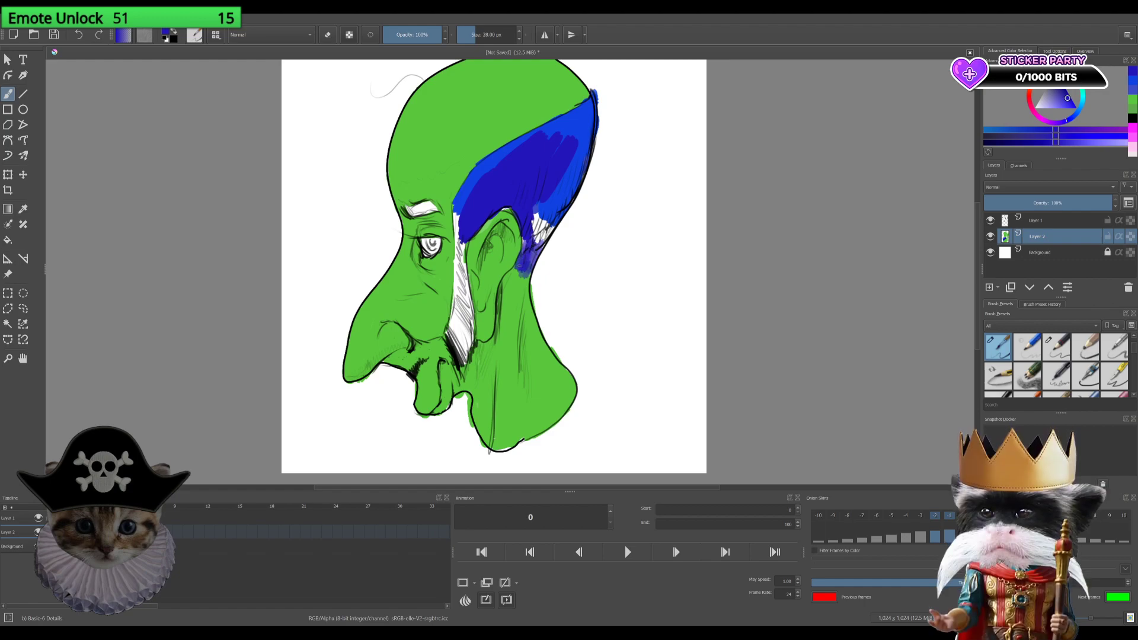
# Step: Cover the white hatching behind the ear and on the back of the head with dark blue
pyautogui.moveTo(526, 239); pyautogui.dragTo(522, 264)
pyautogui.moveTo(536, 221)
pyautogui.mouseDown()
pyautogui.moveTo(536, 267)
pyautogui.moveTo(575, 188)
pyautogui.moveTo(536, 228)
pyautogui.mouseUp()
pyautogui.moveTo(546, 187); pyautogui.dragTo(533, 208)
pyautogui.moveTo(566, 165); pyautogui.dragTo(560, 180)
pyautogui.moveTo(587, 141)
pyautogui.mouseDown()
pyautogui.moveTo(573, 169)
pyautogui.moveTo(587, 152)
pyautogui.moveTo(548, 131)
pyautogui.moveTo(578, 111)
pyautogui.moveTo(585, 142)
pyautogui.moveTo(569, 142)
pyautogui.moveTo(588, 136)
pyautogui.mouseUp()
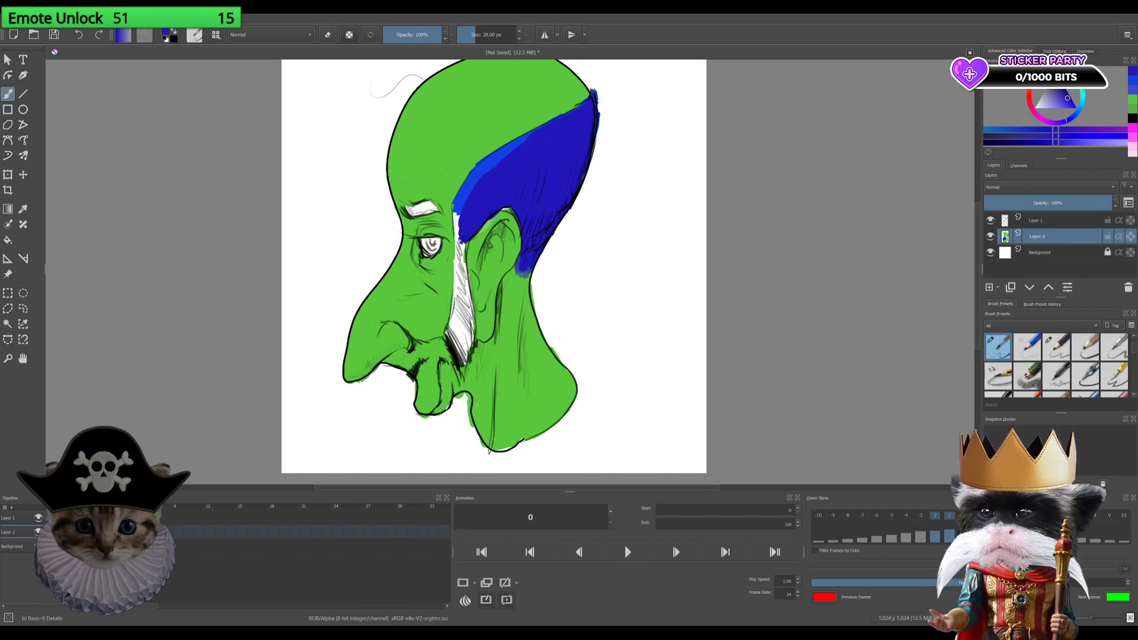
pyautogui.moveTo(515, 146)
pyautogui.mouseDown()
pyautogui.moveTo(542, 134)
pyautogui.moveTo(522, 138)
pyautogui.mouseUp()
# Step: Carry dark blue down the band's left edge along the face to the jaw
pyautogui.moveTo(499, 156)
pyautogui.mouseDown()
pyautogui.moveTo(461, 198)
pyautogui.moveTo(456, 231)
pyautogui.mouseUp()
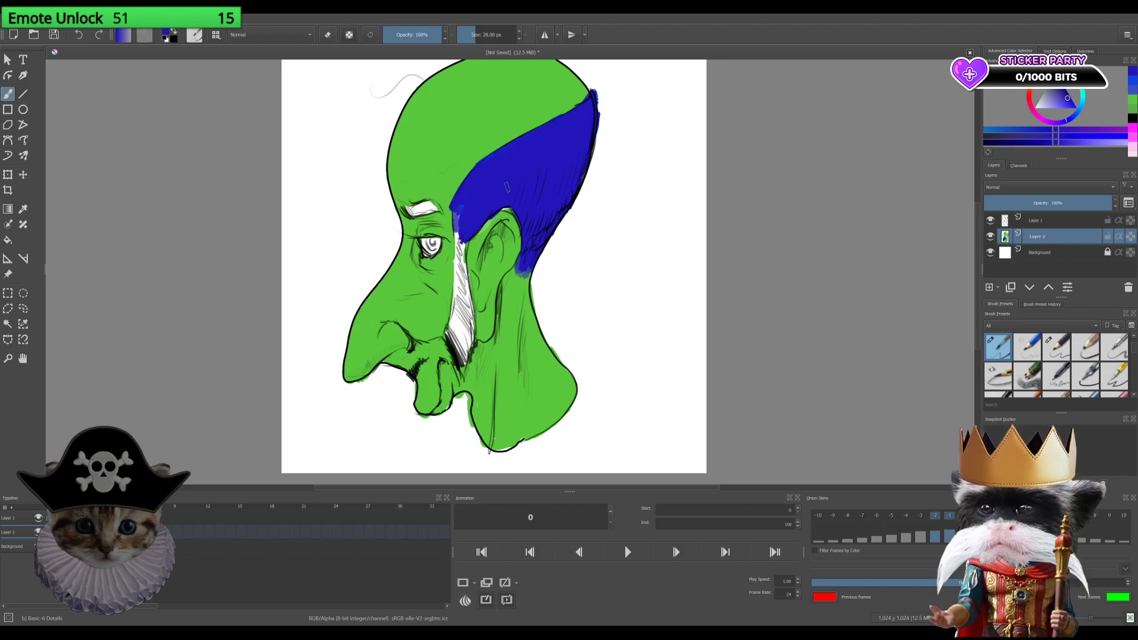
pyautogui.moveTo(456, 211); pyautogui.dragTo(464, 286)
pyautogui.moveTo(460, 243)
pyautogui.mouseDown()
pyautogui.moveTo(464, 319)
pyautogui.moveTo(446, 340)
pyautogui.mouseUp()
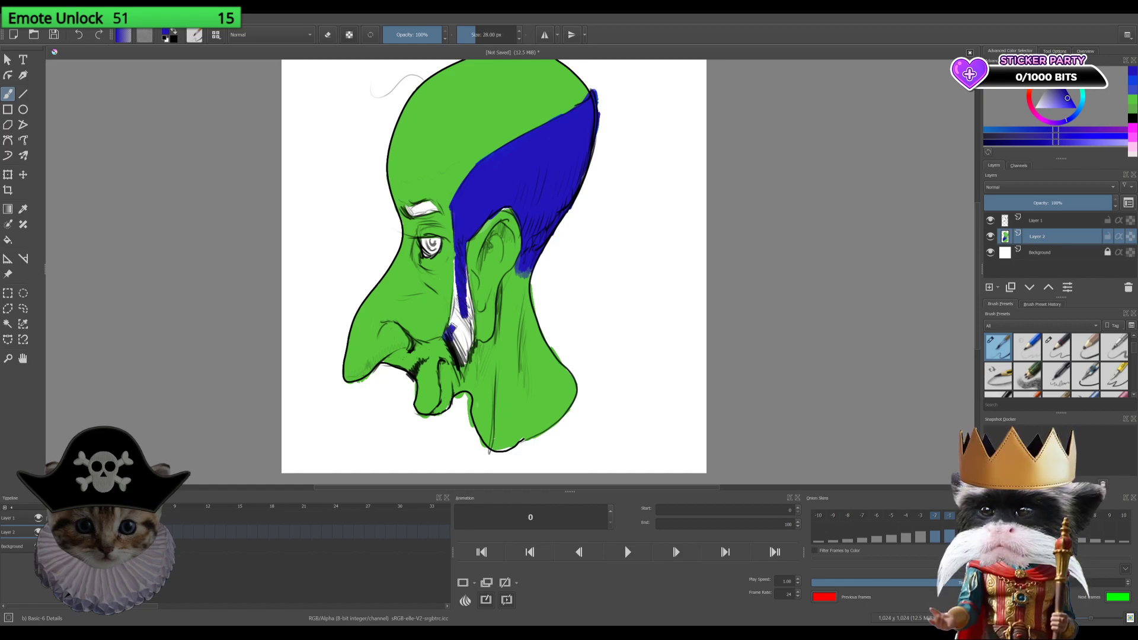
pyautogui.moveTo(467, 304)
pyautogui.mouseDown()
pyautogui.moveTo(452, 334)
pyautogui.moveTo(456, 279)
pyautogui.mouseUp()
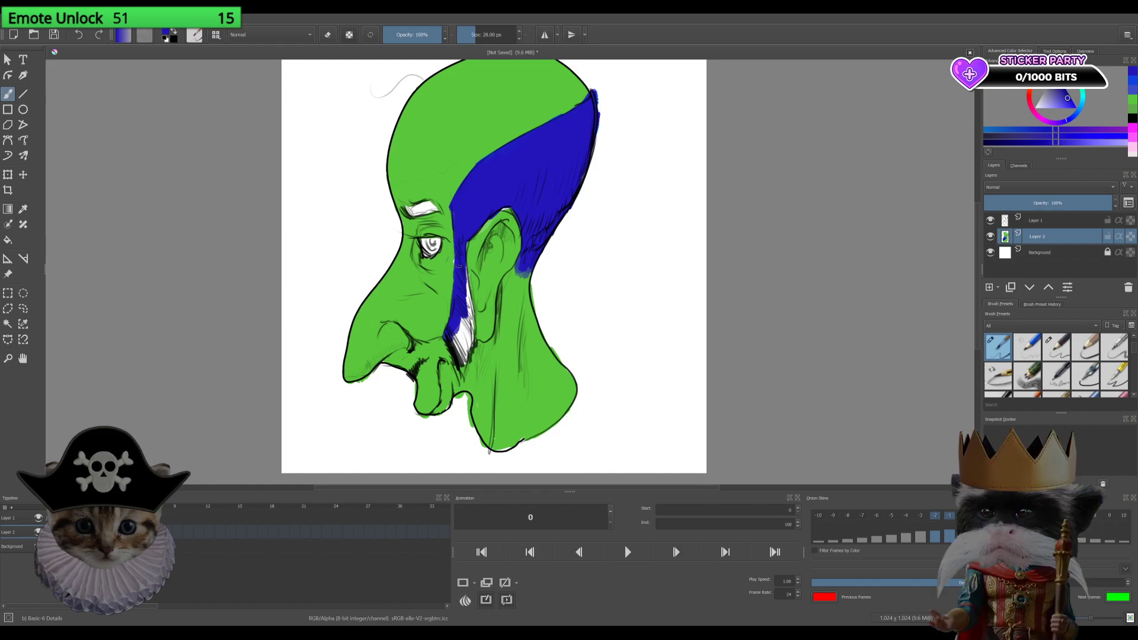
pyautogui.moveTo(458, 234); pyautogui.dragTo(467, 315)
pyautogui.moveTo(461, 261); pyautogui.dragTo(465, 350)
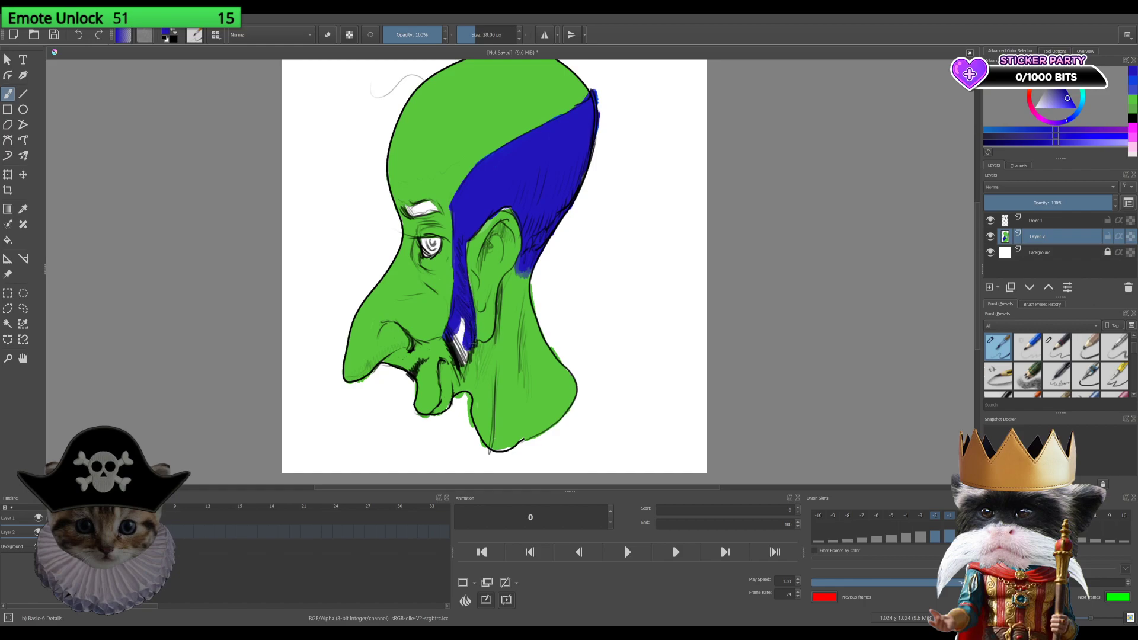
pyautogui.moveTo(469, 346)
pyautogui.mouseDown()
pyautogui.moveTo(466, 381)
pyautogui.moveTo(463, 323)
pyautogui.moveTo(461, 342)
pyautogui.mouseUp()
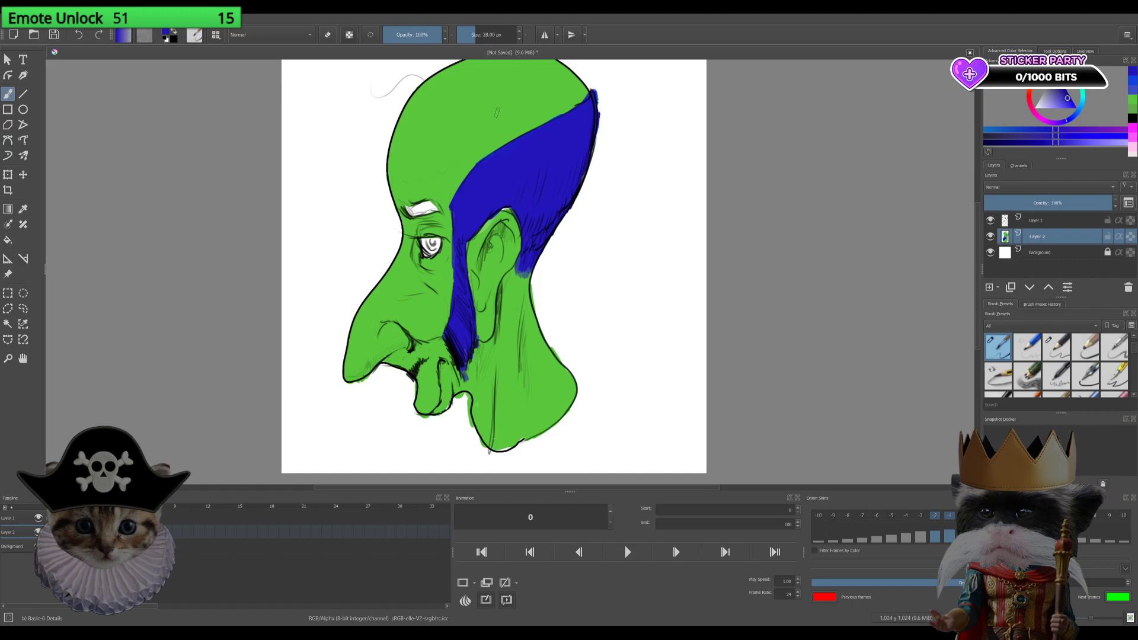
pyautogui.keyDown('ctrl'); pyautogui.click(451, 98); pyautogui.keyUp('ctrl')
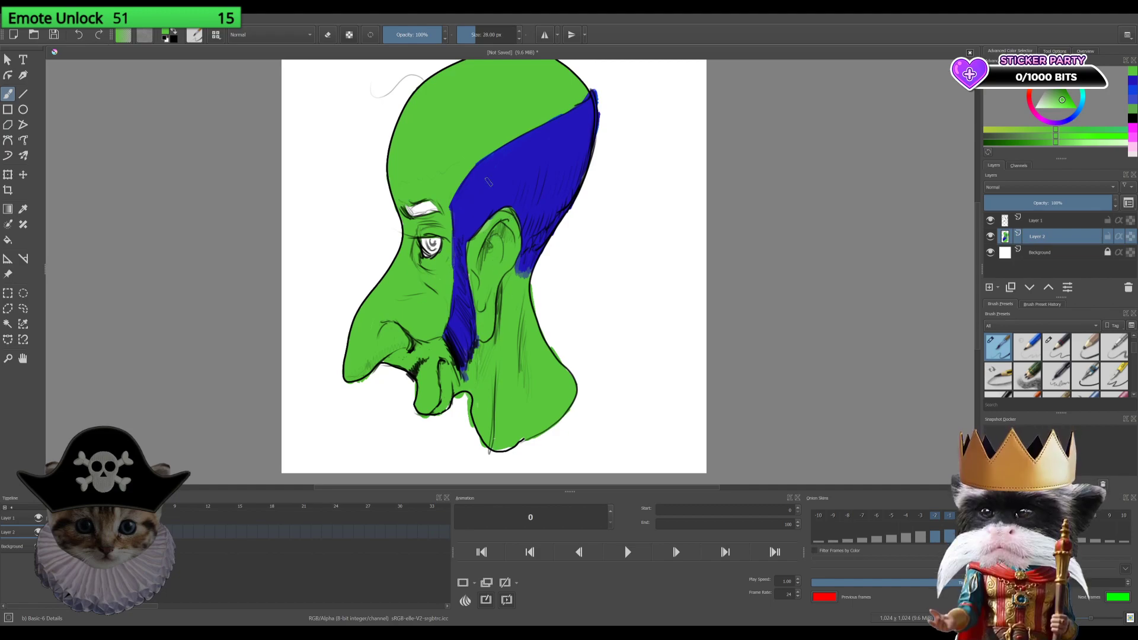
pyautogui.keyDown('ctrl'); pyautogui.click(504, 170); pyautogui.keyUp('ctrl')
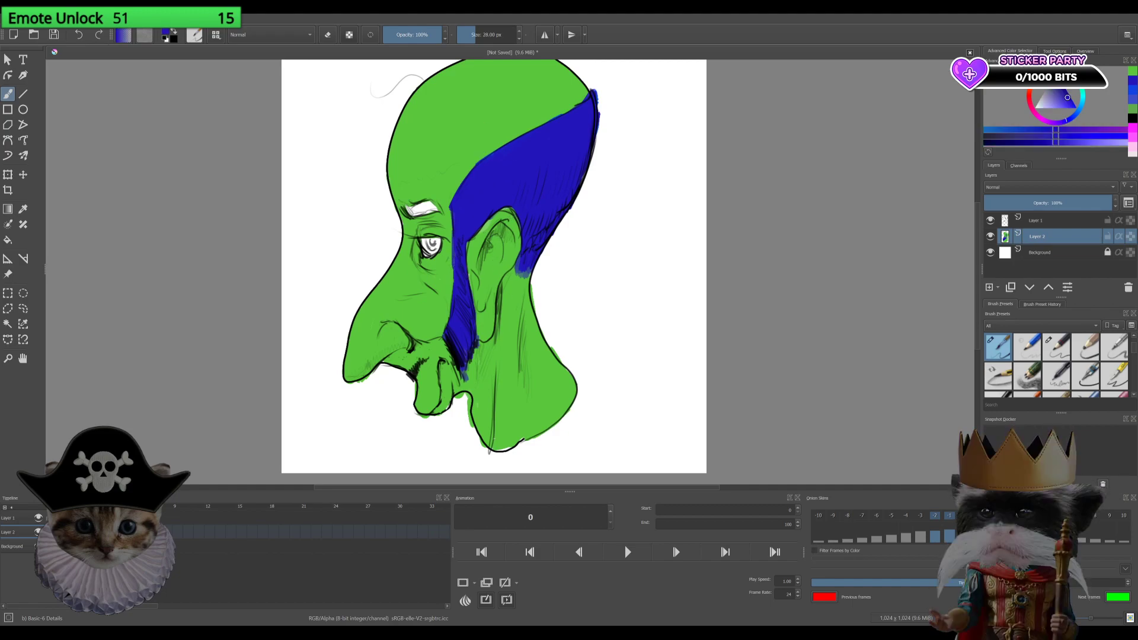
pyautogui.moveTo(406, 213)
pyautogui.mouseDown()
pyautogui.moveTo(421, 204)
pyautogui.moveTo(445, 223)
pyautogui.mouseUp()
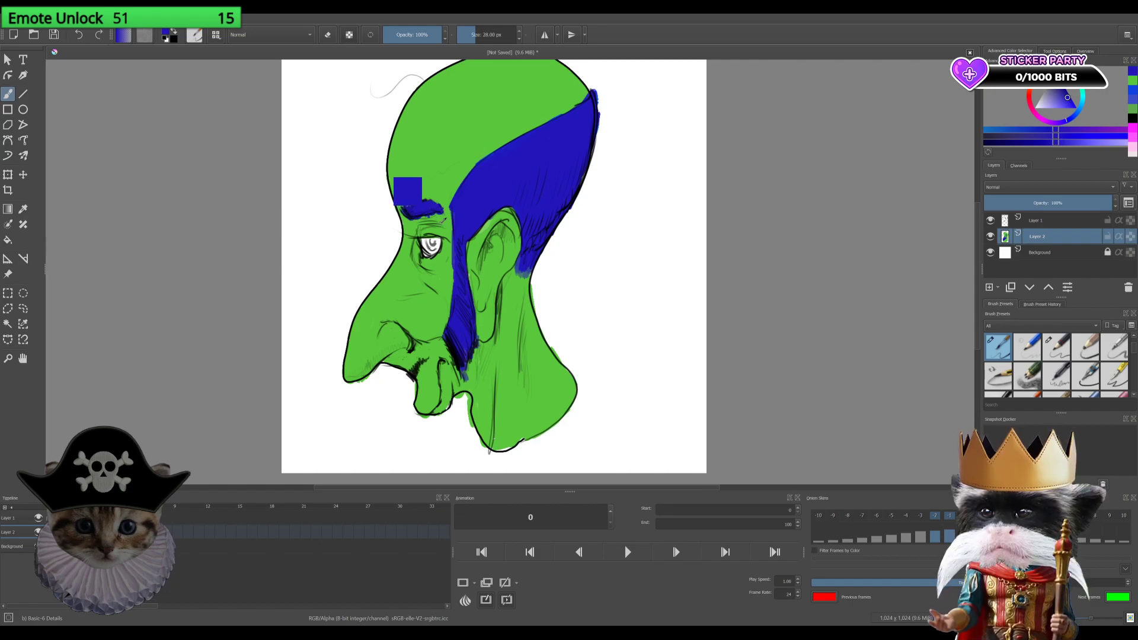
pyautogui.hotkey('ctrl', 'z')
pyautogui.scroll(5, 516, 261)
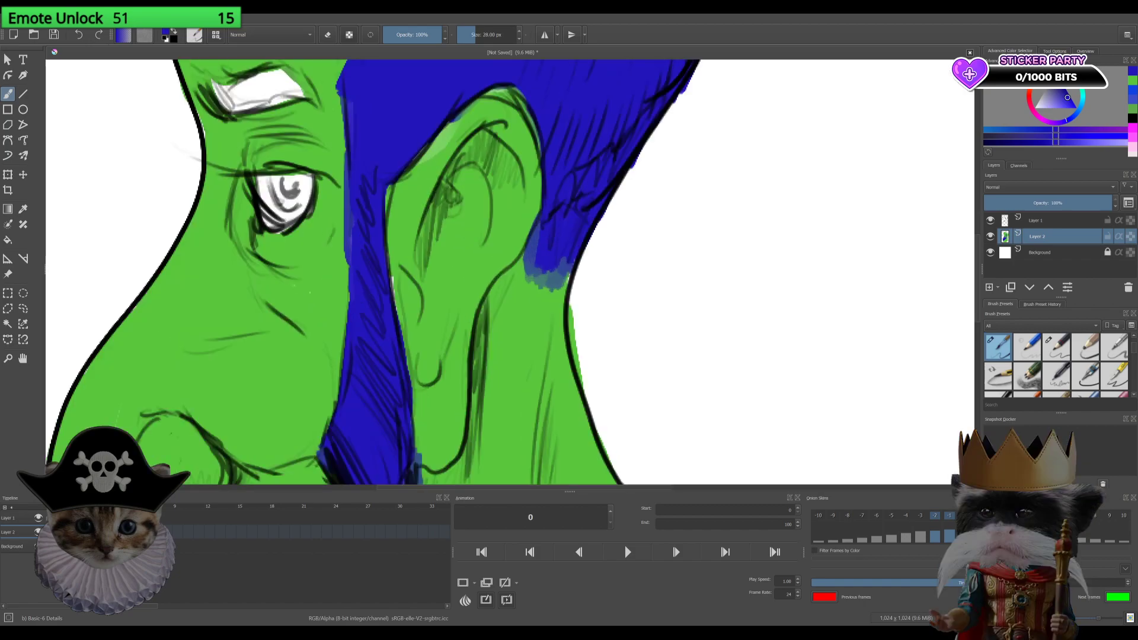
# Step: Shrink the brush to 18 px and paint the white eyebrow solid blue
pyautogui.moveTo(527, 222); pyautogui.dragTo(625, 370)
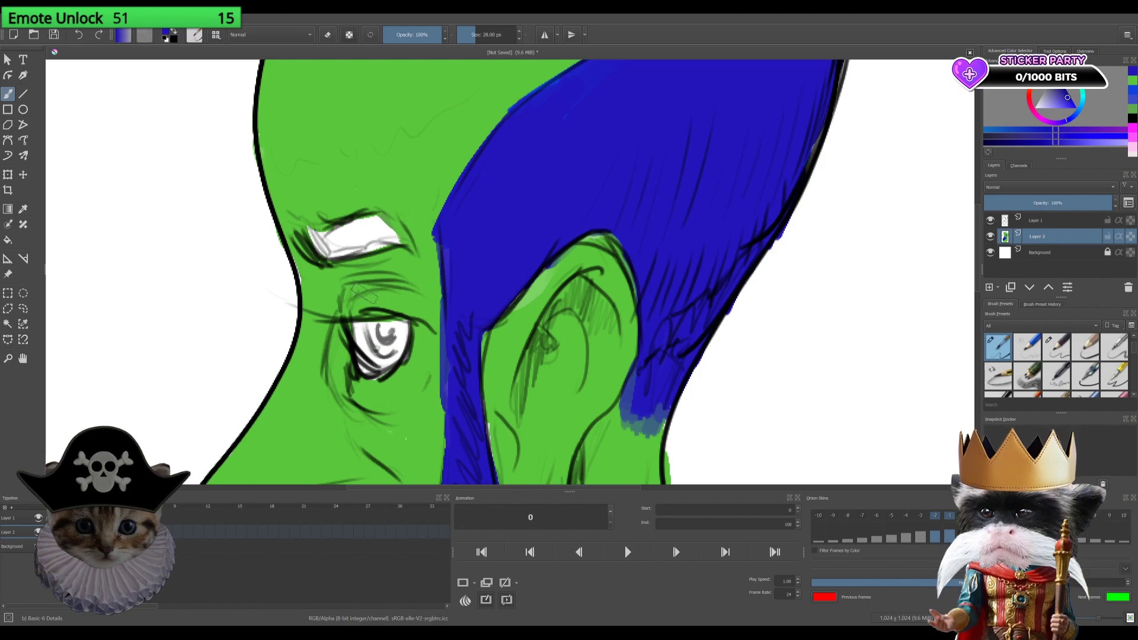
pyautogui.press('[')
pyautogui.press('[')
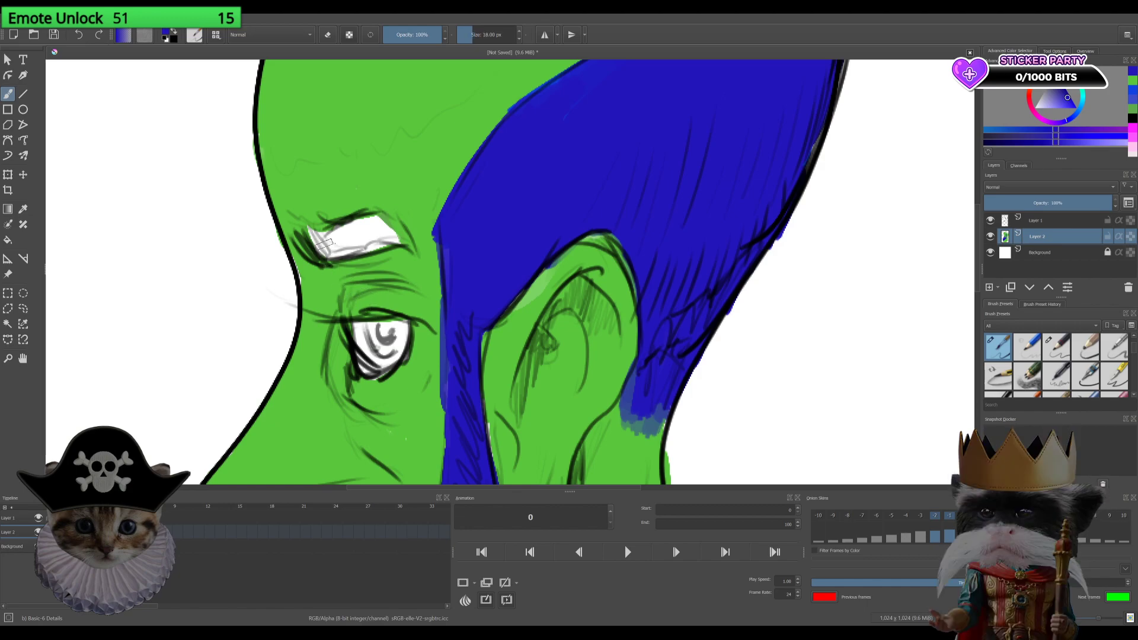
pyautogui.moveTo(318, 238)
pyautogui.mouseDown()
pyautogui.moveTo(345, 225)
pyautogui.moveTo(409, 245)
pyautogui.mouseUp()
pyautogui.moveTo(370, 209); pyautogui.dragTo(417, 255)
pyautogui.moveTo(347, 243); pyautogui.dragTo(385, 237)
pyautogui.moveTo(320, 258)
pyautogui.mouseDown()
pyautogui.moveTo(398, 238)
pyautogui.moveTo(379, 231)
pyautogui.mouseUp()
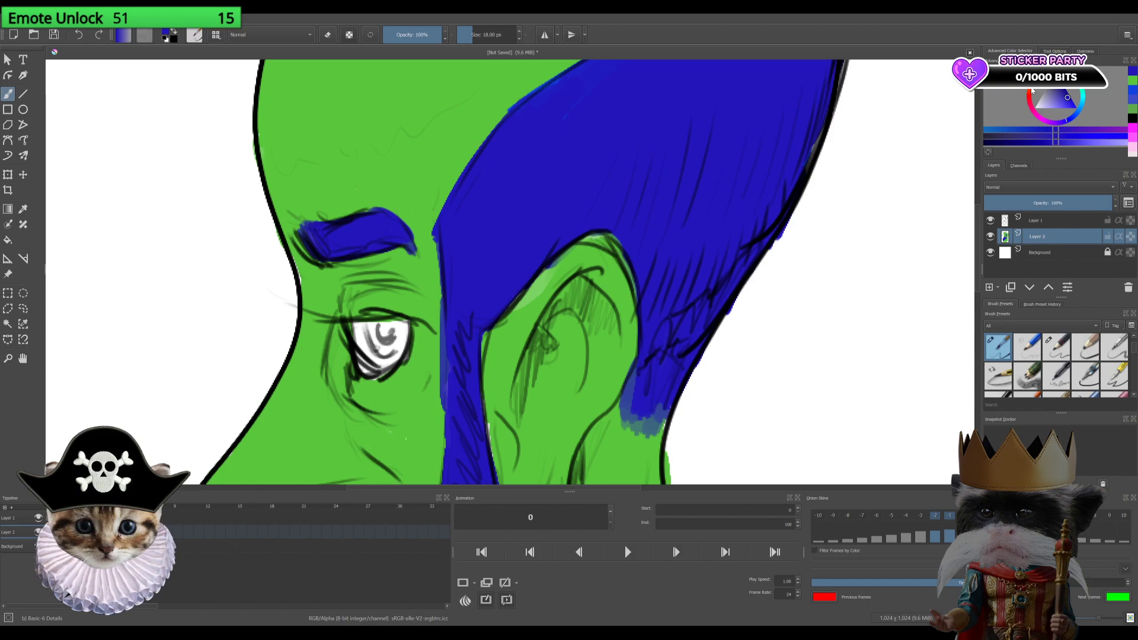
# Step: Choose a dark orange-brown from the colour ring and triangle, testing and undoing a stroke in the ear
pyautogui.click(1032, 90)
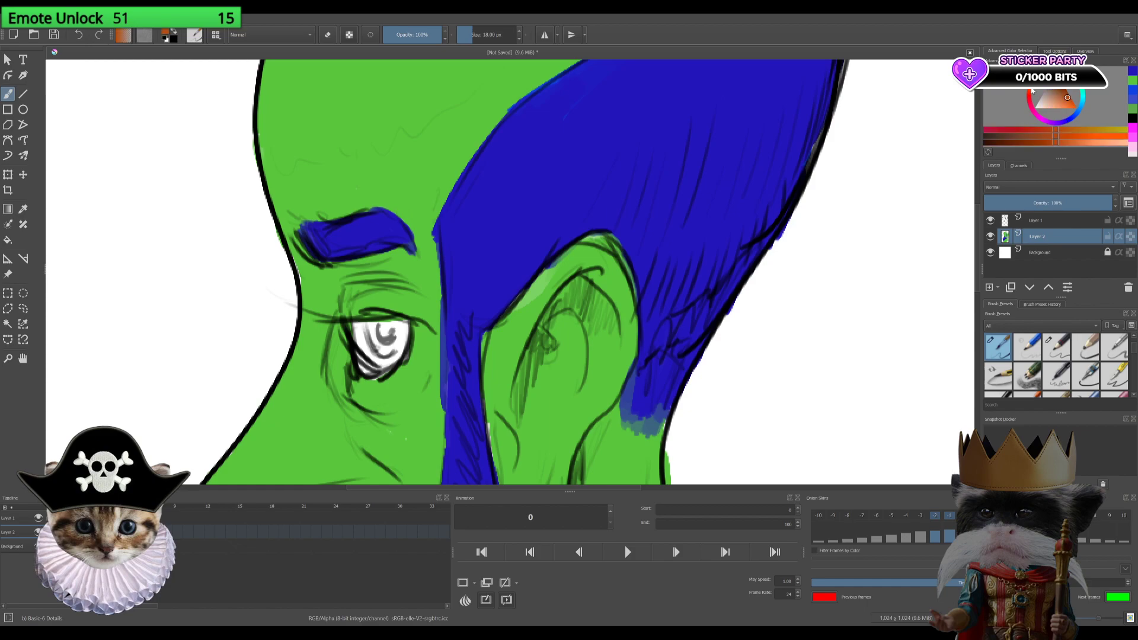
pyautogui.click(1064, 96)
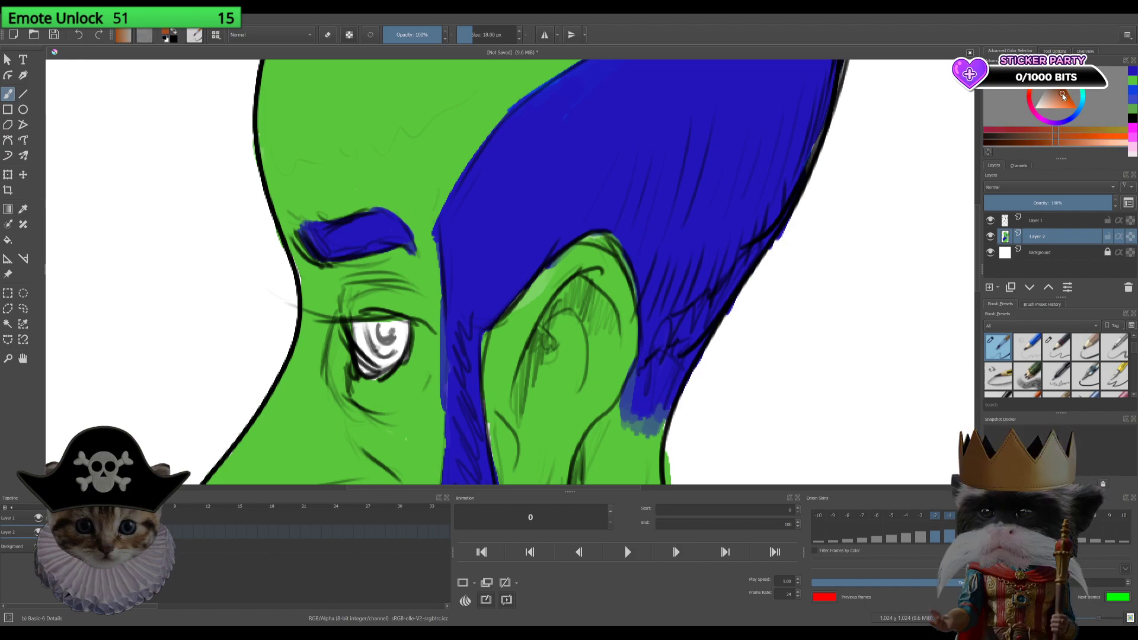
pyautogui.click(1063, 98)
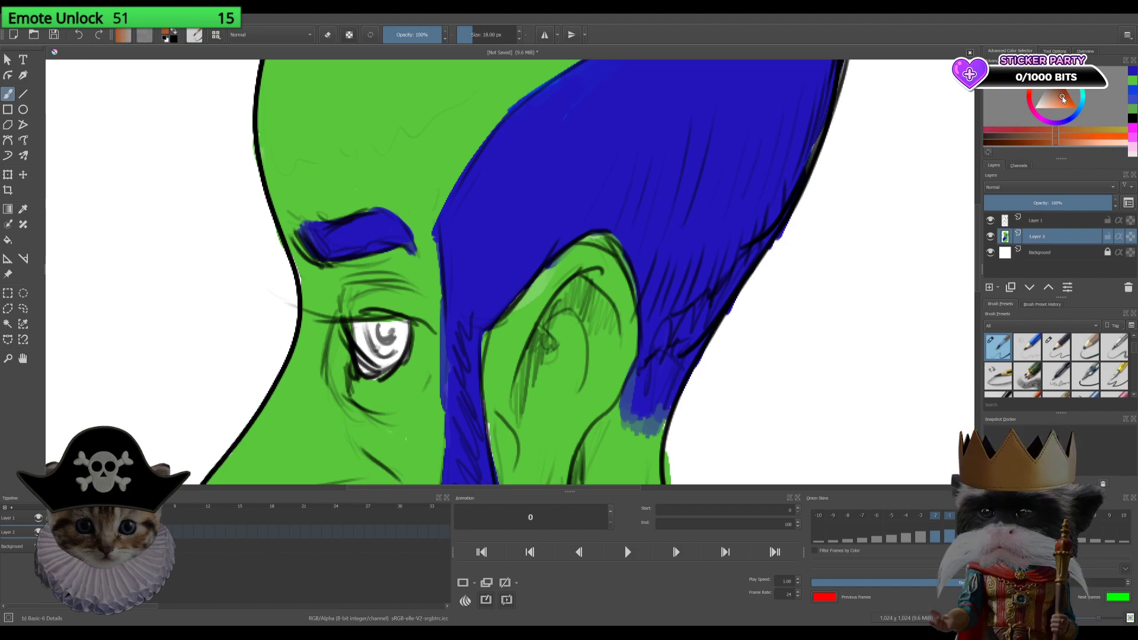
pyautogui.click(1069, 97)
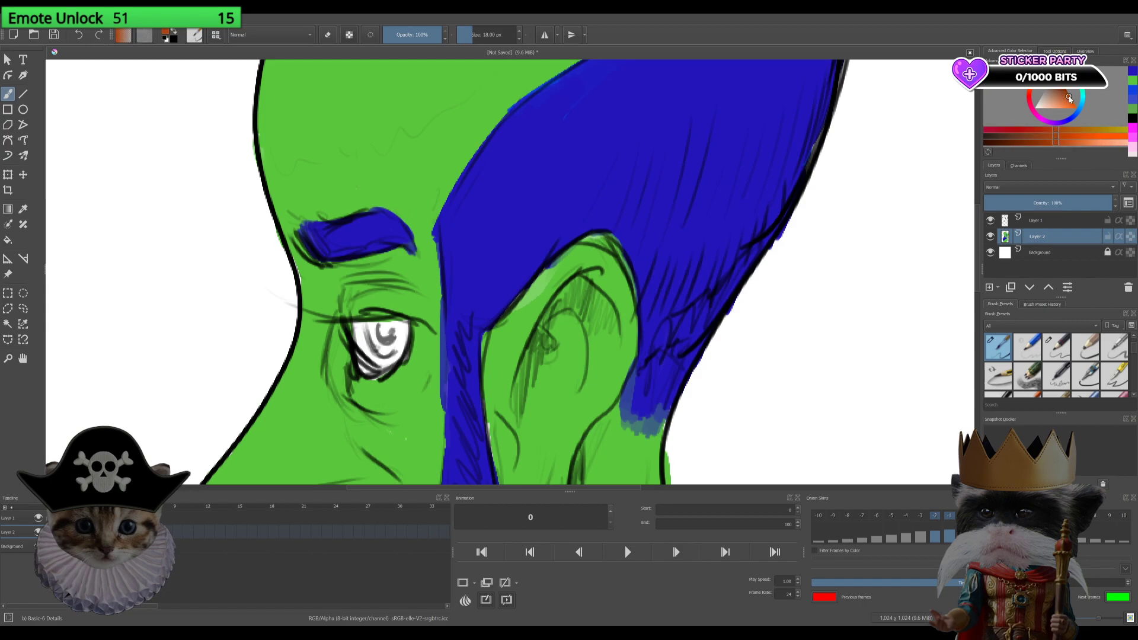
pyautogui.click(1065, 99)
pyautogui.click(1067, 97)
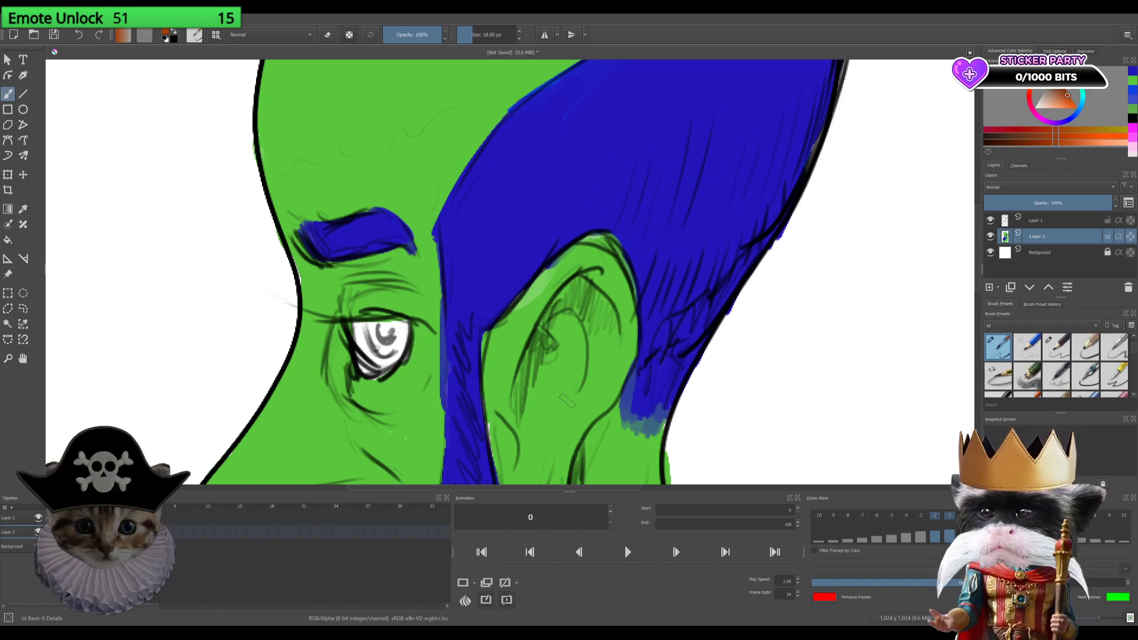
pyautogui.moveTo(581, 432); pyautogui.dragTo(626, 348)
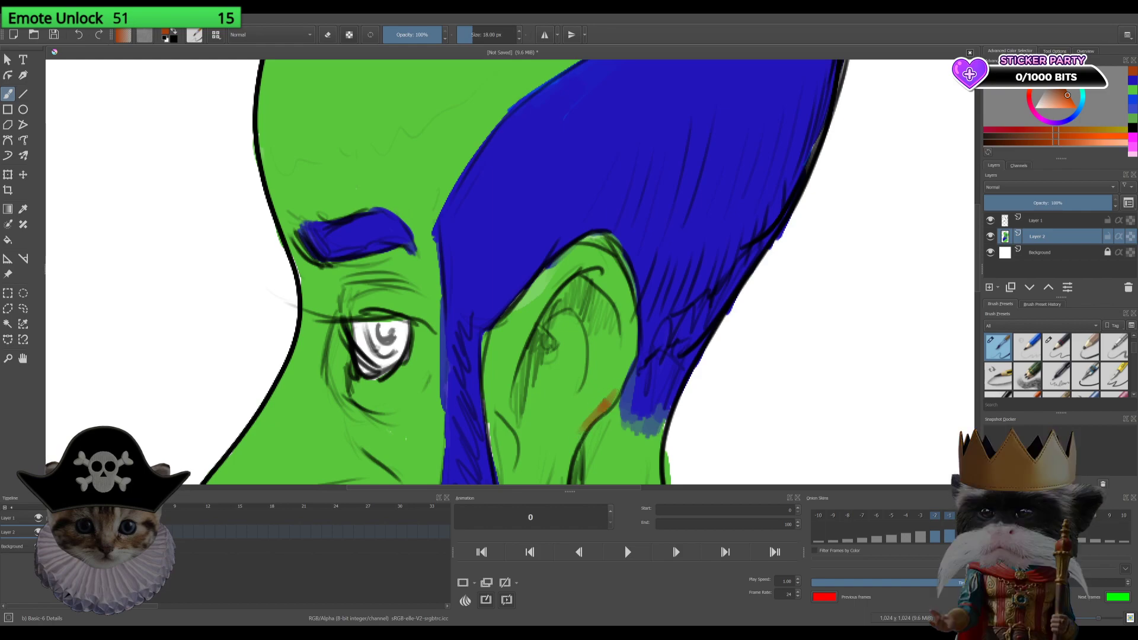
pyautogui.hotkey('ctrl', 'z')
# Step: Add a new Layer 3 and shade the inside of the ear orange-brown
pyautogui.click(988, 288)
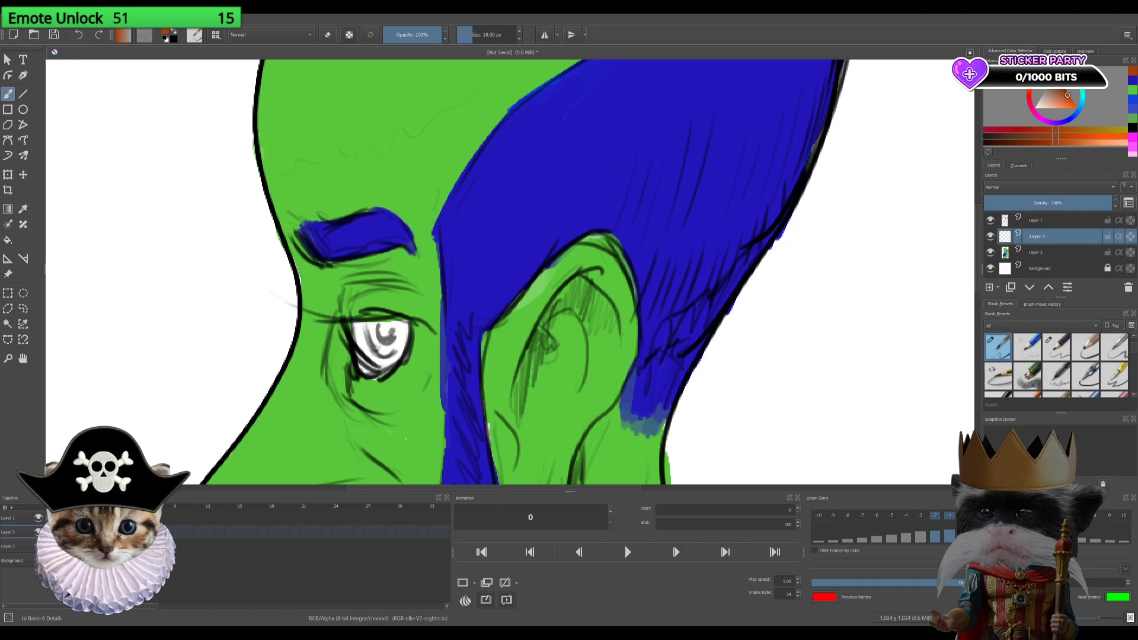
pyautogui.moveTo(542, 336); pyautogui.dragTo(518, 390)
pyautogui.moveTo(542, 346)
pyautogui.mouseDown()
pyautogui.moveTo(534, 373)
pyautogui.moveTo(546, 336)
pyautogui.mouseUp()
pyautogui.moveTo(563, 297); pyautogui.dragTo(537, 329)
pyautogui.moveTo(587, 276)
pyautogui.mouseDown()
pyautogui.moveTo(538, 330)
pyautogui.moveTo(600, 286)
pyautogui.moveTo(618, 330)
pyautogui.moveTo(601, 341)
pyautogui.moveTo(606, 358)
pyautogui.mouseUp()
pyautogui.moveTo(578, 320)
pyautogui.mouseDown()
pyautogui.moveTo(569, 302)
pyautogui.moveTo(598, 320)
pyautogui.mouseUp()
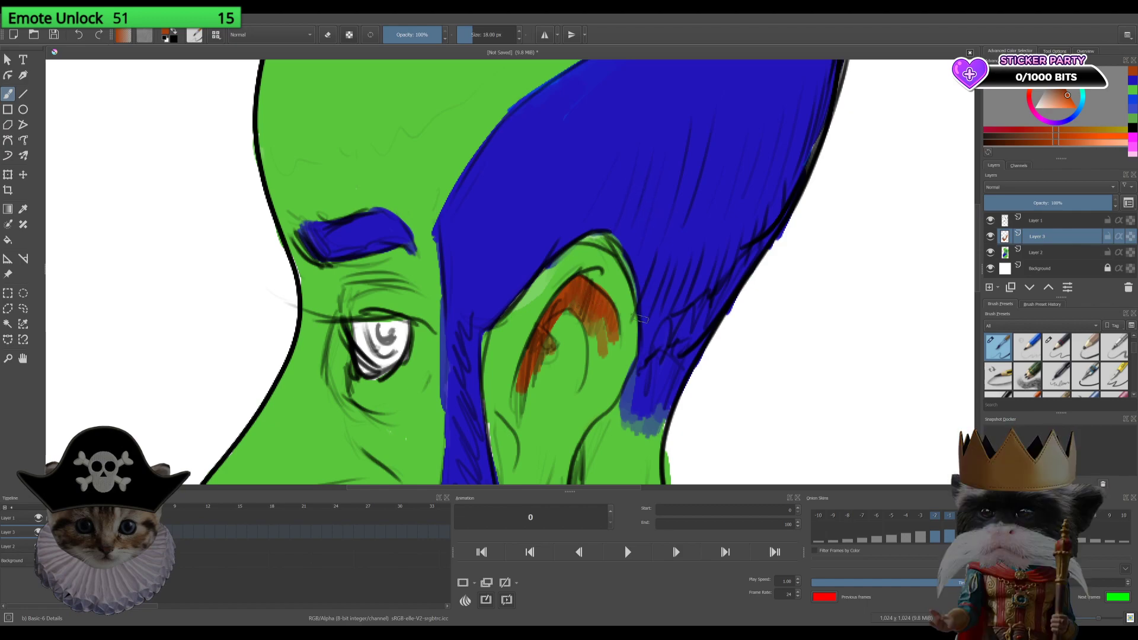
# Step: Shade brown around the eye, under the eyebrow and down the ear's inner edge
pyautogui.moveTo(359, 289)
pyautogui.mouseDown()
pyautogui.moveTo(323, 278)
pyautogui.moveTo(325, 347)
pyautogui.mouseUp()
pyautogui.moveTo(313, 269)
pyautogui.mouseDown()
pyautogui.moveTo(333, 332)
pyautogui.moveTo(341, 319)
pyautogui.mouseUp()
pyautogui.moveTo(359, 281)
pyautogui.mouseDown()
pyautogui.moveTo(336, 290)
pyautogui.moveTo(321, 271)
pyautogui.moveTo(329, 281)
pyautogui.mouseUp()
pyautogui.moveTo(315, 332)
pyautogui.mouseDown()
pyautogui.moveTo(313, 359)
pyautogui.moveTo(341, 363)
pyautogui.moveTo(329, 388)
pyautogui.mouseUp()
pyautogui.moveTo(339, 321); pyautogui.dragTo(333, 358)
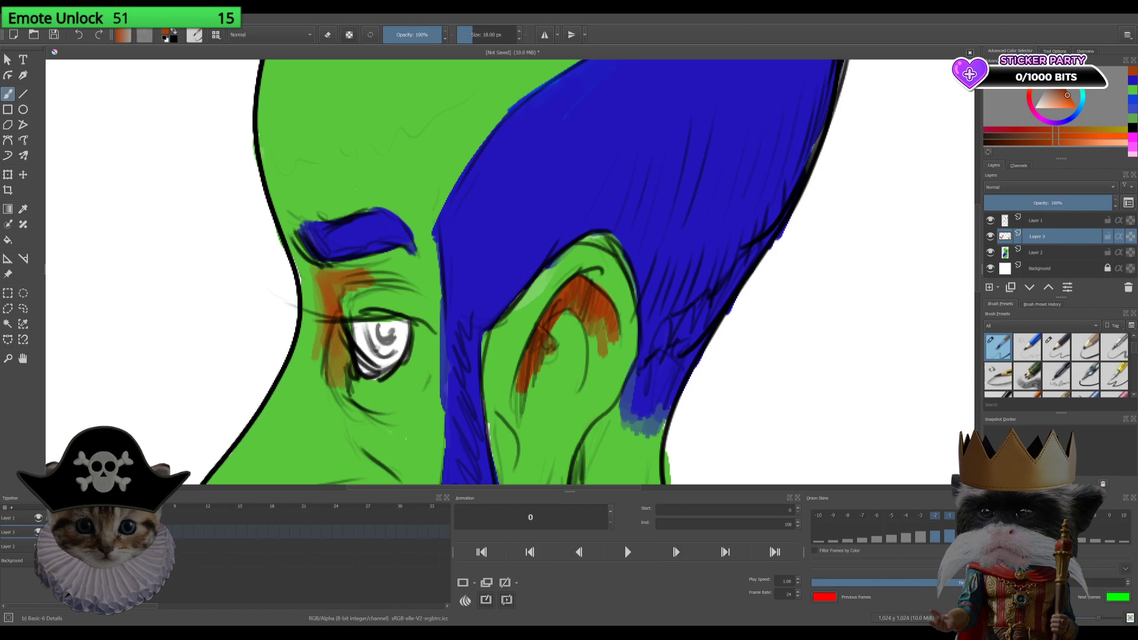
pyautogui.moveTo(336, 395); pyautogui.dragTo(347, 380)
pyautogui.moveTo(426, 321)
pyautogui.mouseDown()
pyautogui.moveTo(404, 342)
pyautogui.moveTo(408, 357)
pyautogui.mouseUp()
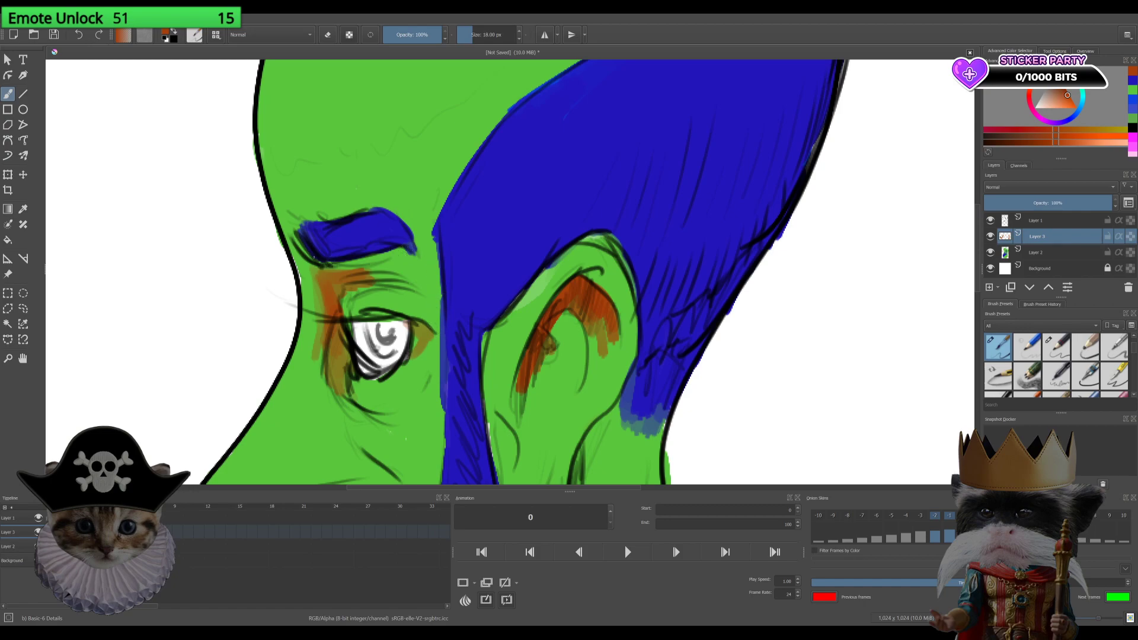
pyautogui.moveTo(318, 257)
pyautogui.mouseDown()
pyautogui.moveTo(301, 283)
pyautogui.moveTo(329, 281)
pyautogui.mouseUp()
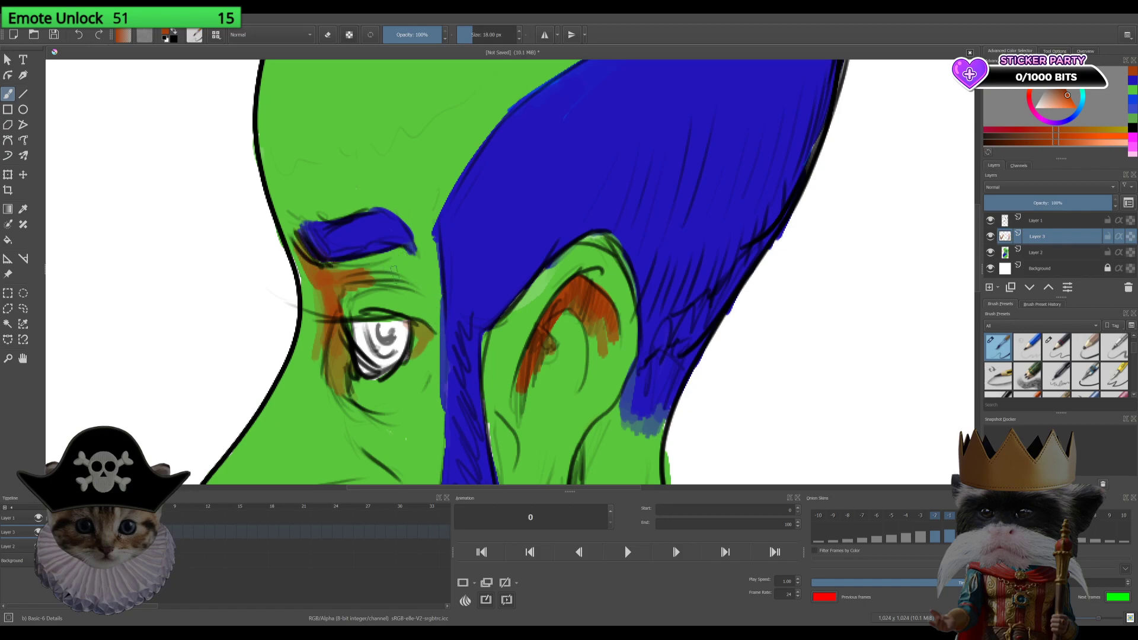
pyautogui.moveTo(496, 334); pyautogui.dragTo(481, 421)
pyautogui.moveTo(498, 370); pyautogui.dragTo(493, 475)
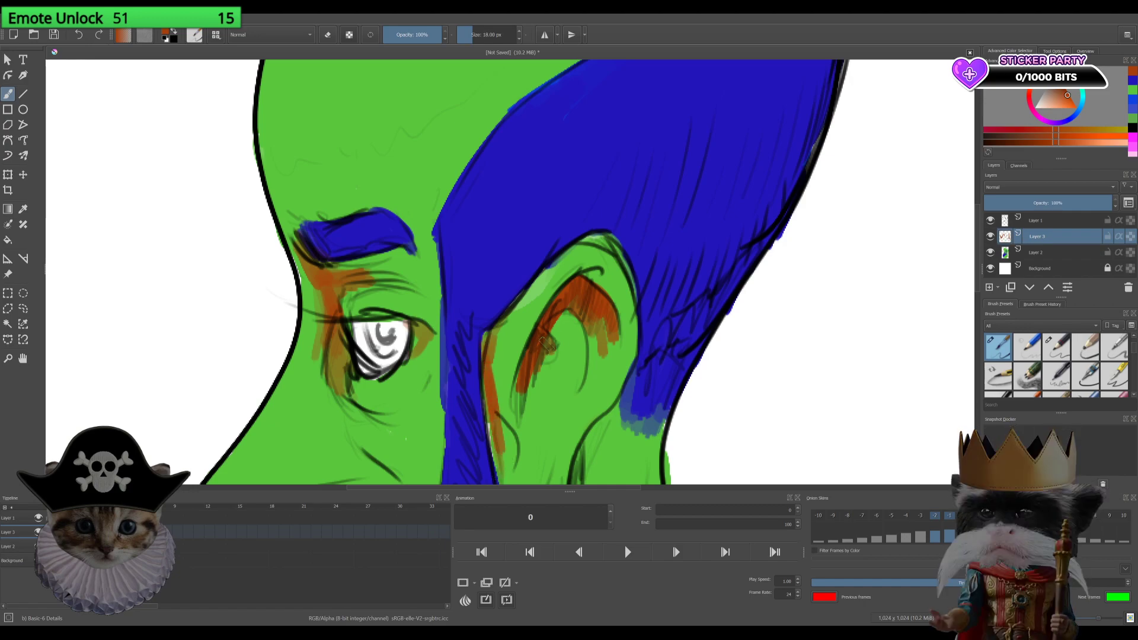
# Step: Shade brown along the ear's inner and outer edges
pyautogui.scroll(-3, 568, 266)
pyautogui.scroll(-2, 568, 266)
pyautogui.moveTo(552, 272)
pyautogui.mouseDown()
pyautogui.moveTo(537, 323)
pyautogui.moveTo(549, 363)
pyautogui.mouseUp()
pyautogui.moveTo(550, 323); pyautogui.dragTo(540, 344)
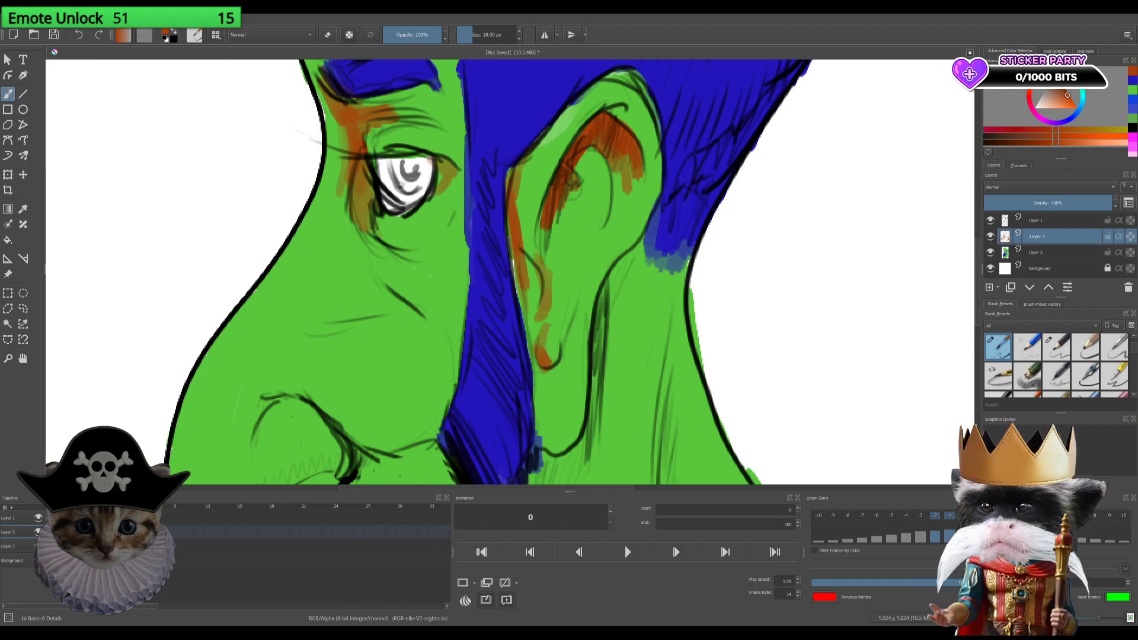
pyautogui.moveTo(524, 283); pyautogui.dragTo(511, 330)
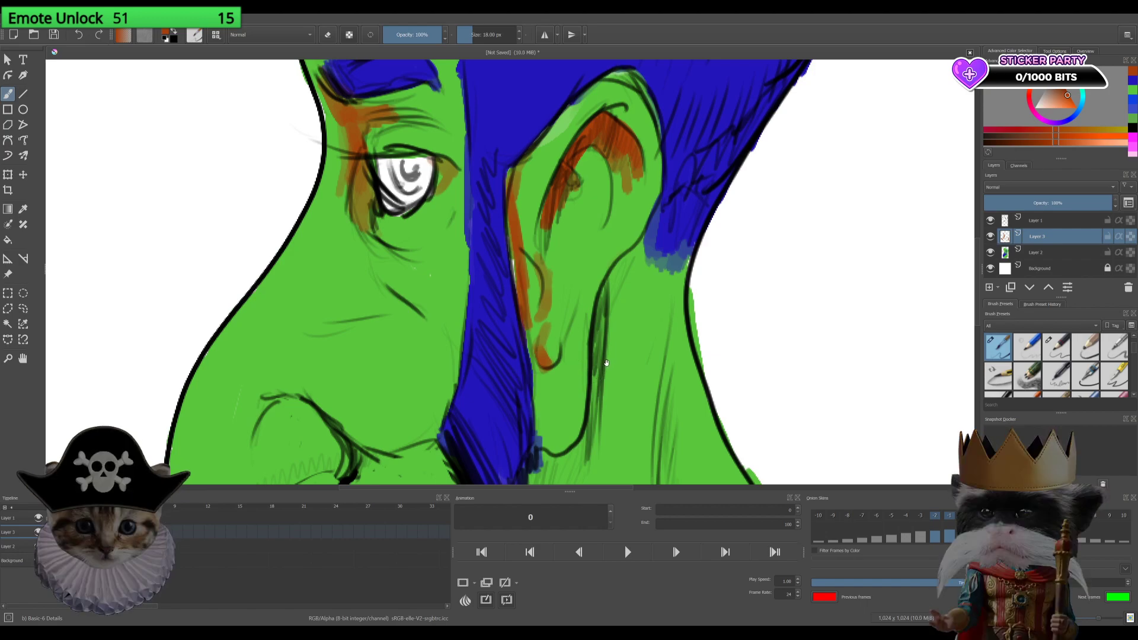
# Step: Trace brown shading along the jaw line and up and down the neck outline
pyautogui.moveTo(607, 359)
pyautogui.mouseDown()
pyautogui.moveTo(611, 291)
pyautogui.moveTo(594, 271)
pyautogui.mouseUp()
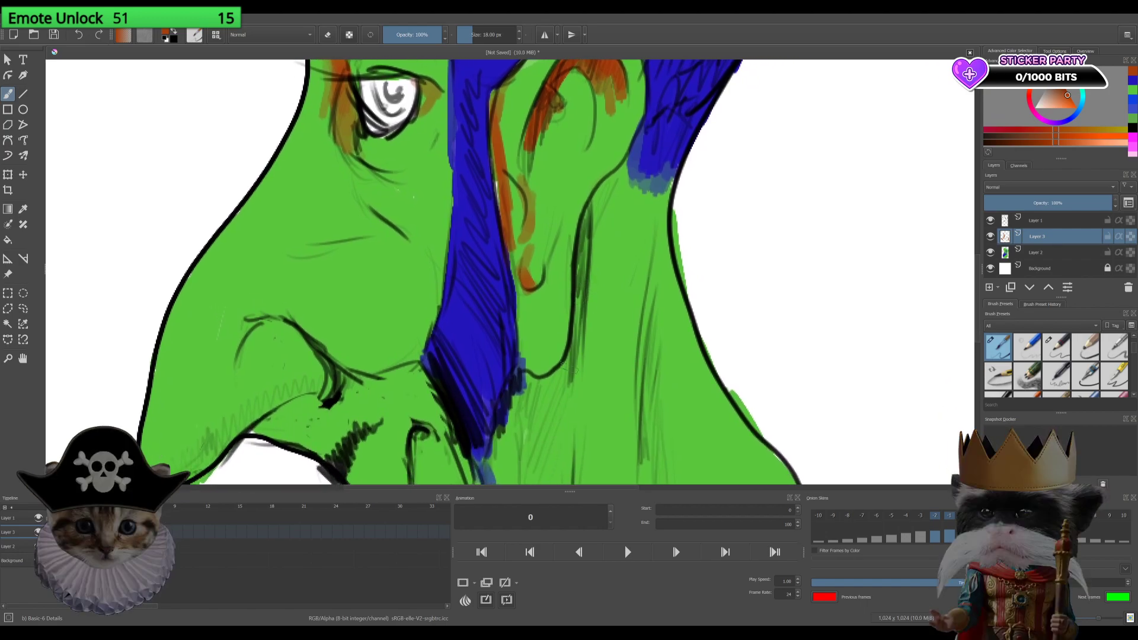
pyautogui.moveTo(524, 382)
pyautogui.mouseDown()
pyautogui.moveTo(567, 369)
pyautogui.moveTo(587, 235)
pyautogui.mouseUp()
pyautogui.moveTo(578, 292); pyautogui.dragTo(584, 233)
pyautogui.moveTo(570, 317); pyautogui.dragTo(580, 297)
pyautogui.moveTo(584, 246); pyautogui.dragTo(591, 206)
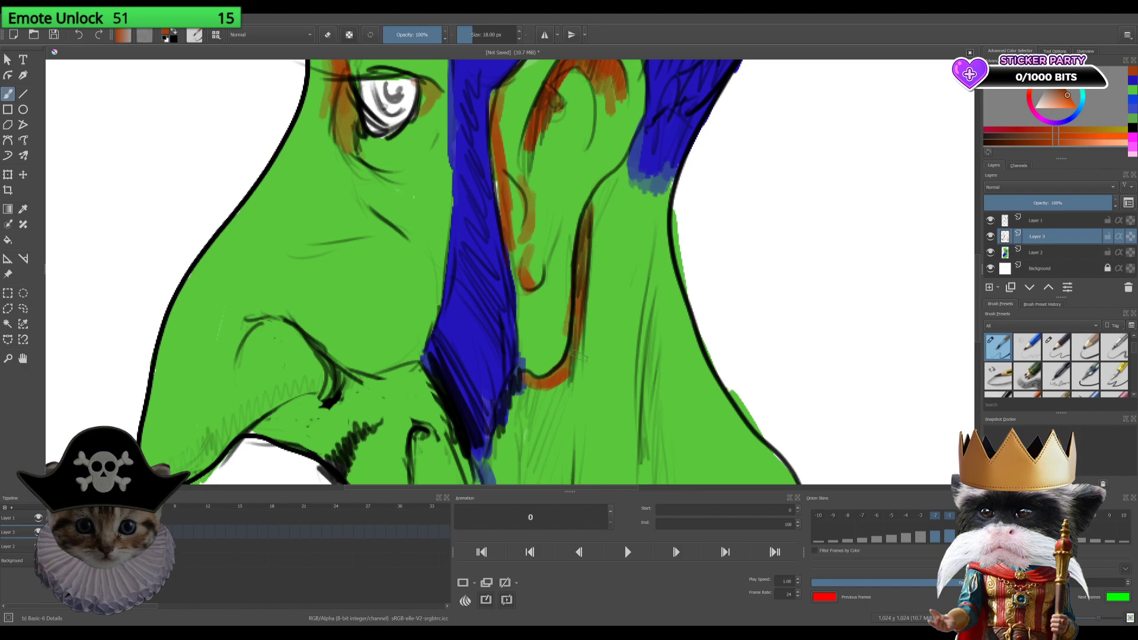
pyautogui.moveTo(590, 208); pyautogui.dragTo(626, 163)
pyautogui.moveTo(594, 233)
pyautogui.mouseDown()
pyautogui.moveTo(628, 179)
pyautogui.moveTo(640, 191)
pyautogui.moveTo(611, 207)
pyautogui.mouseUp()
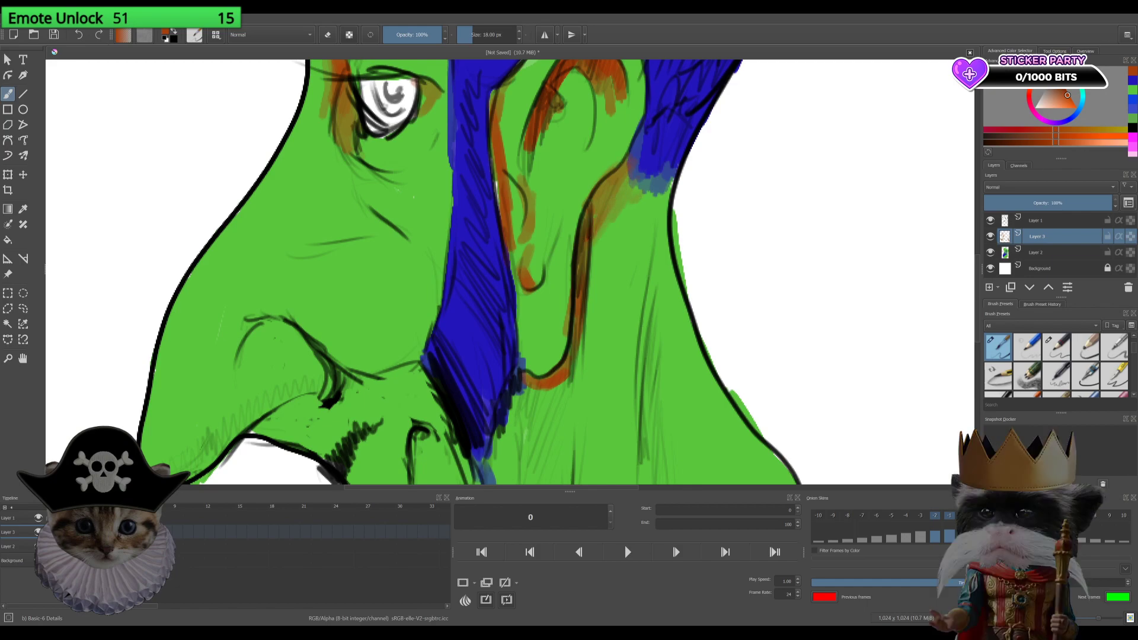
pyautogui.moveTo(577, 302); pyautogui.dragTo(565, 366)
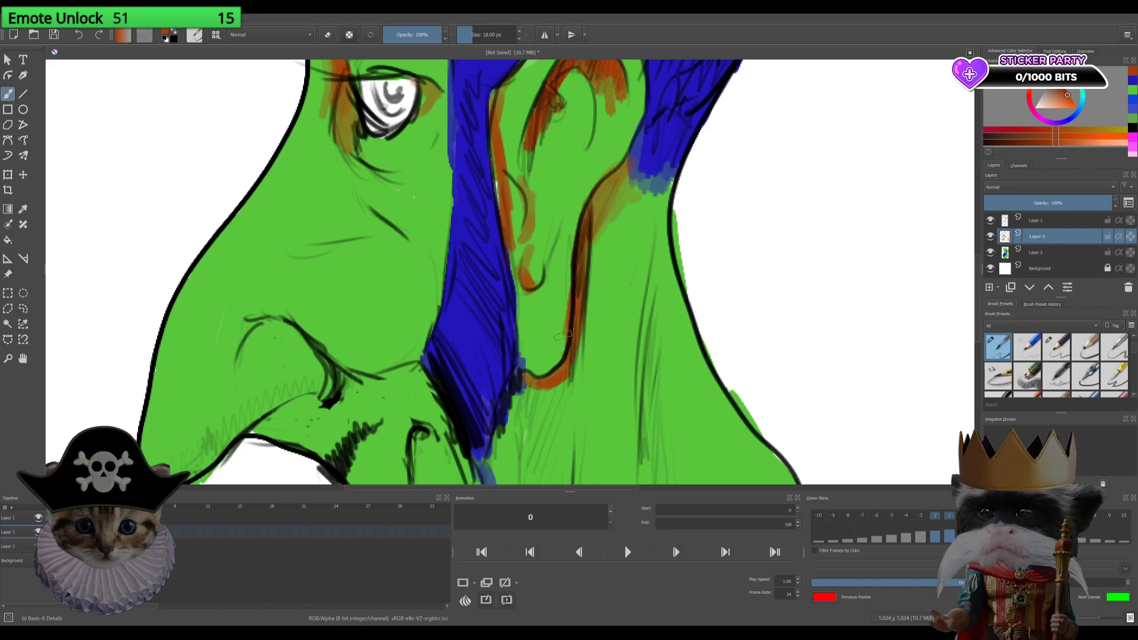
# Step: Add dark brown shading beside the blue area and short orange strokes near the chin
pyautogui.scroll(-5, 489, 431)
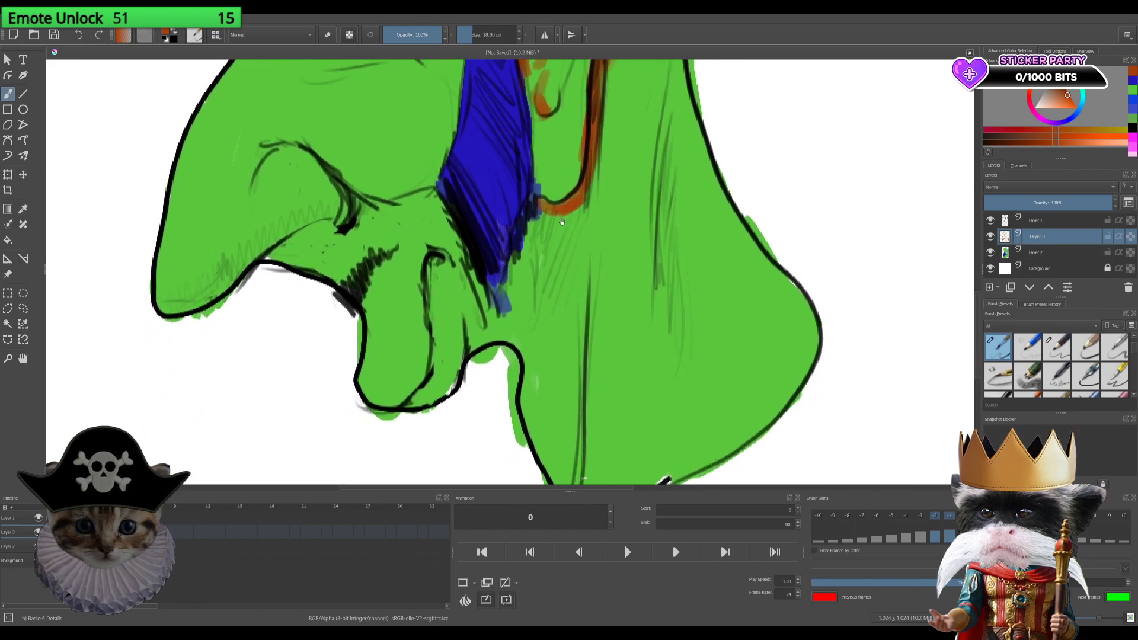
pyautogui.moveTo(504, 305)
pyautogui.mouseDown()
pyautogui.moveTo(509, 259)
pyautogui.moveTo(543, 211)
pyautogui.moveTo(524, 275)
pyautogui.mouseUp()
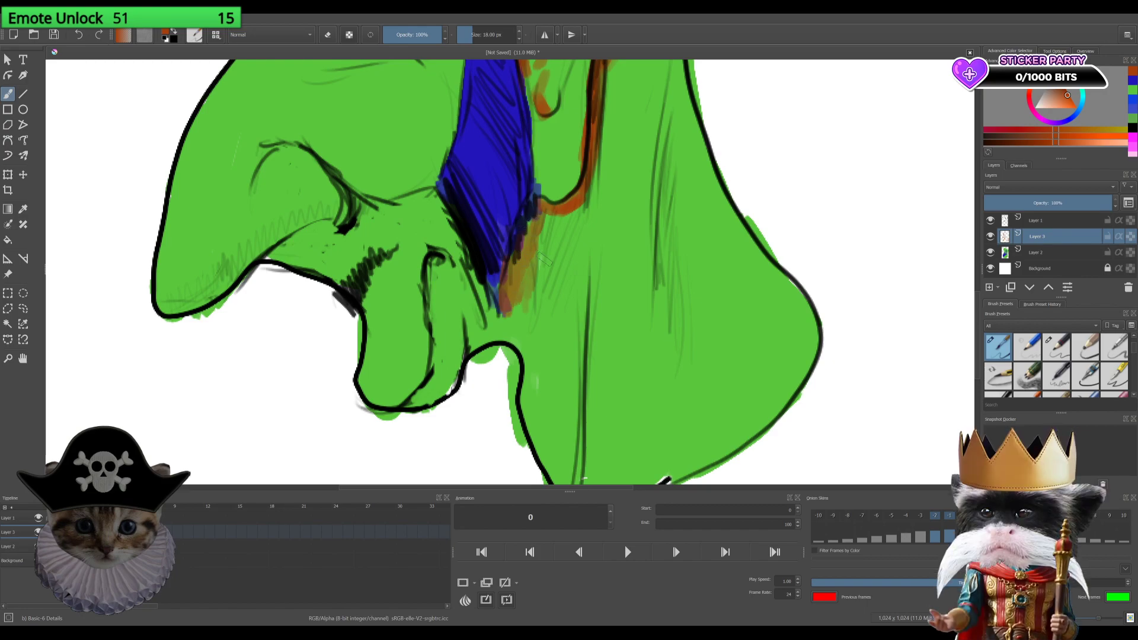
pyautogui.moveTo(527, 240); pyautogui.dragTo(541, 216)
pyautogui.moveTo(514, 293); pyautogui.dragTo(549, 222)
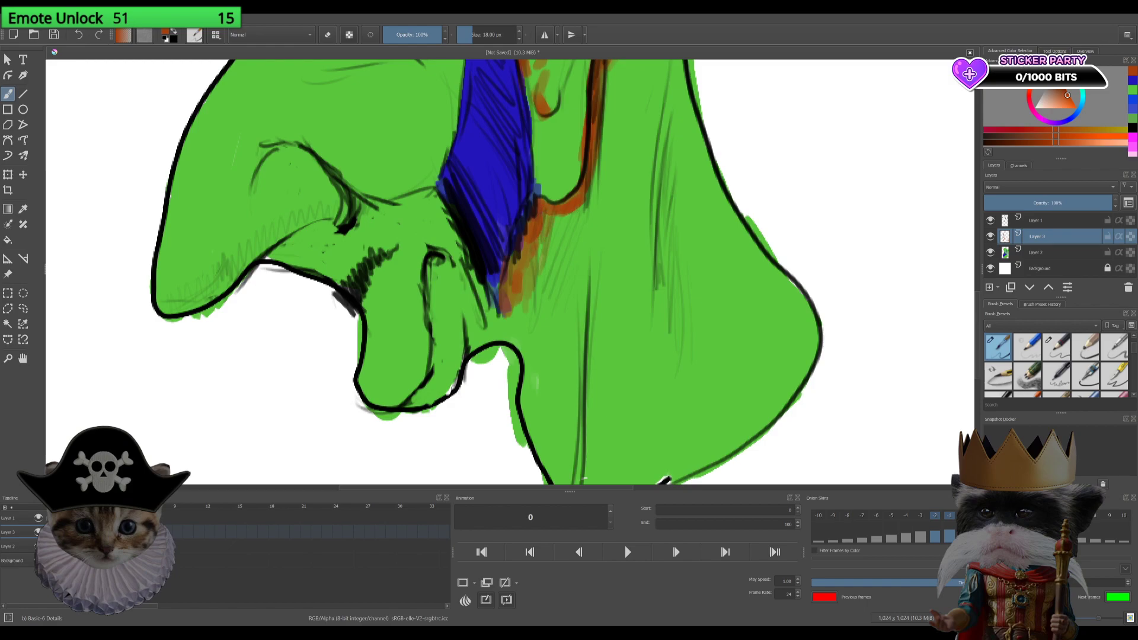
pyautogui.moveTo(586, 210); pyautogui.dragTo(576, 253)
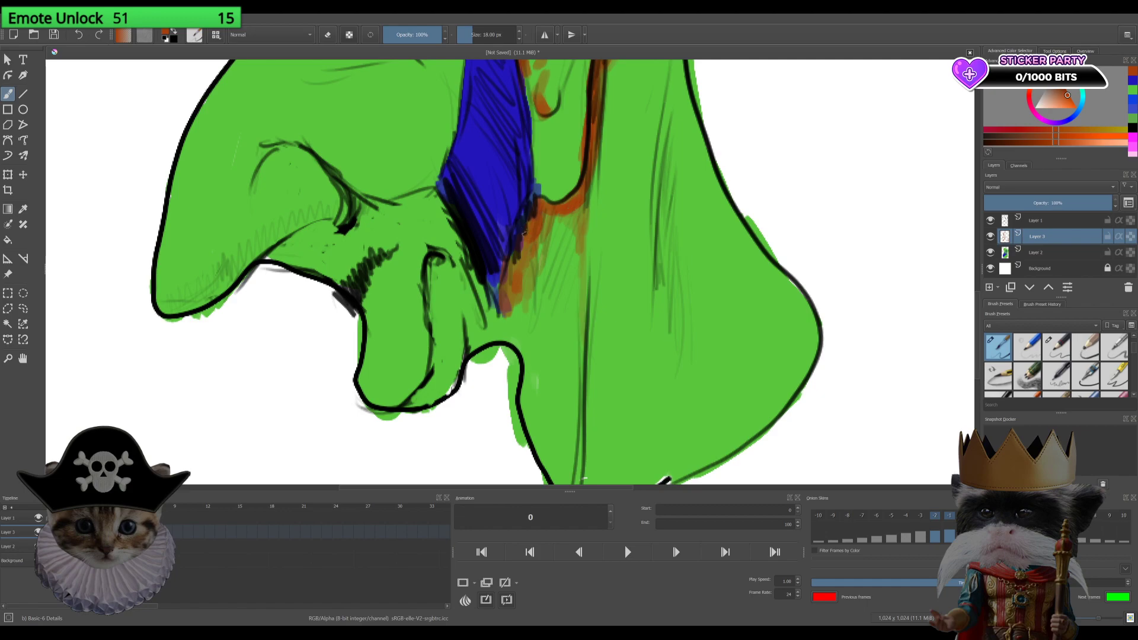
pyautogui.moveTo(503, 321)
pyautogui.mouseDown()
pyautogui.moveTo(491, 340)
pyautogui.moveTo(525, 354)
pyautogui.mouseUp()
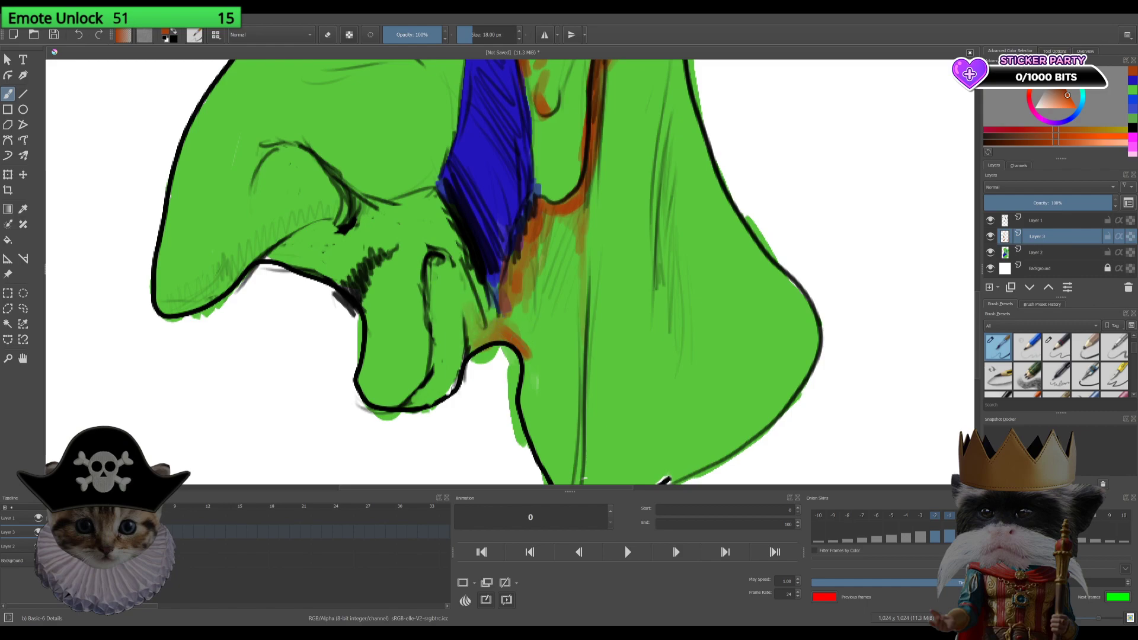
# Step: Shade the jaw outline, inner jaw line and chin edges in dark orange-brown
pyautogui.moveTo(541, 367)
pyautogui.mouseDown()
pyautogui.moveTo(543, 269)
pyautogui.moveTo(527, 306)
pyautogui.mouseUp()
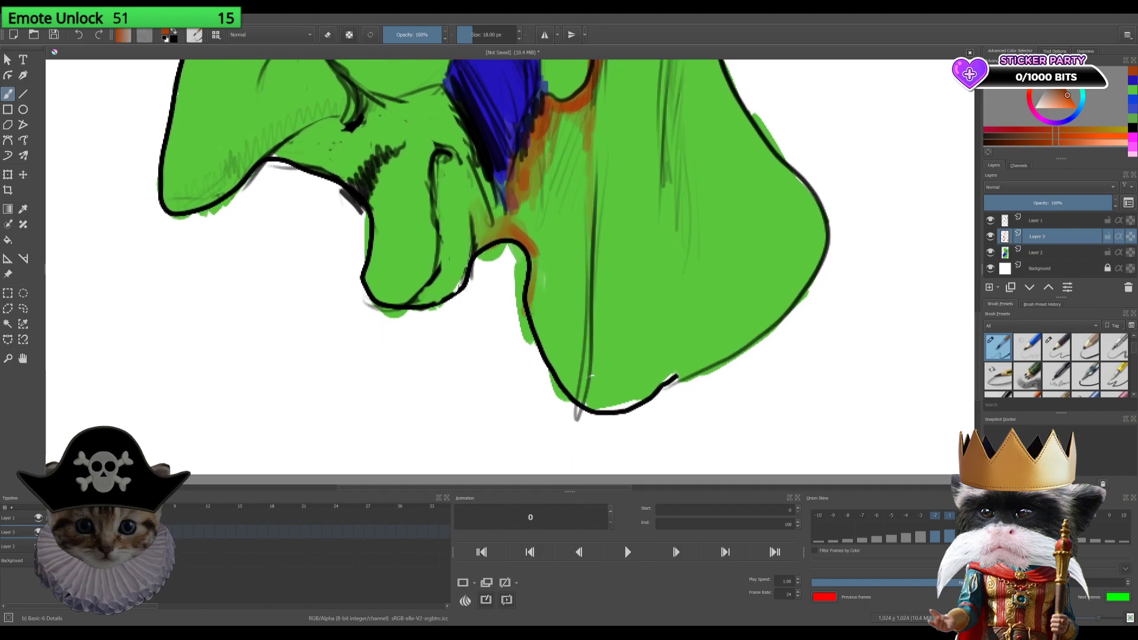
pyautogui.moveTo(552, 358); pyautogui.dragTo(566, 385)
pyautogui.moveTo(587, 320)
pyautogui.mouseDown()
pyautogui.moveTo(566, 379)
pyautogui.moveTo(556, 329)
pyautogui.moveTo(534, 327)
pyautogui.mouseUp()
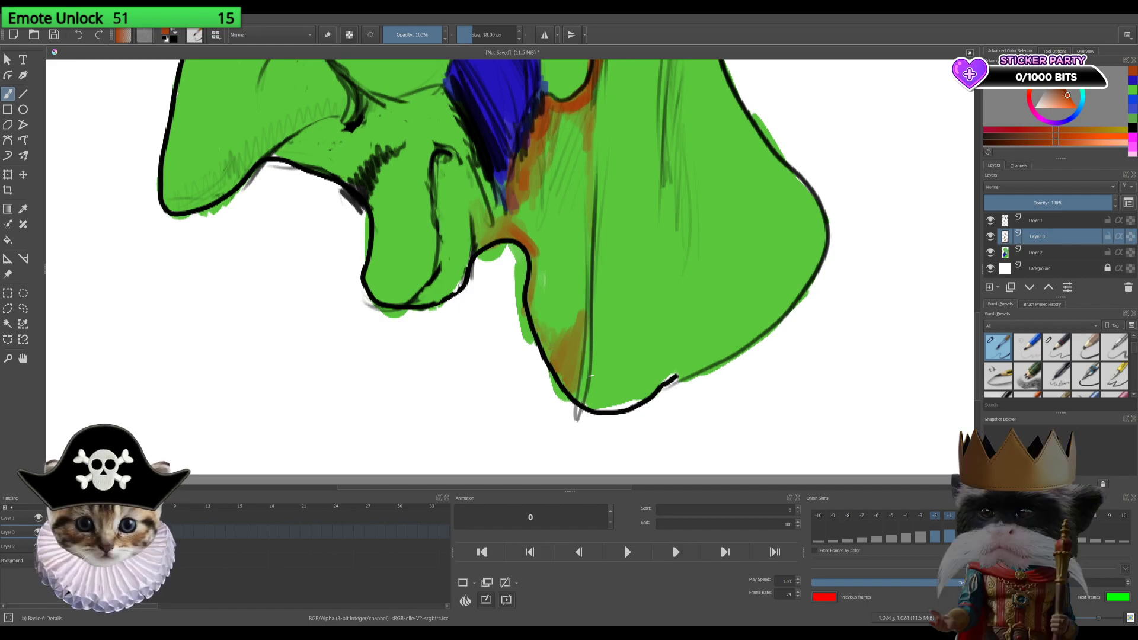
pyautogui.moveTo(583, 271); pyautogui.dragTo(575, 333)
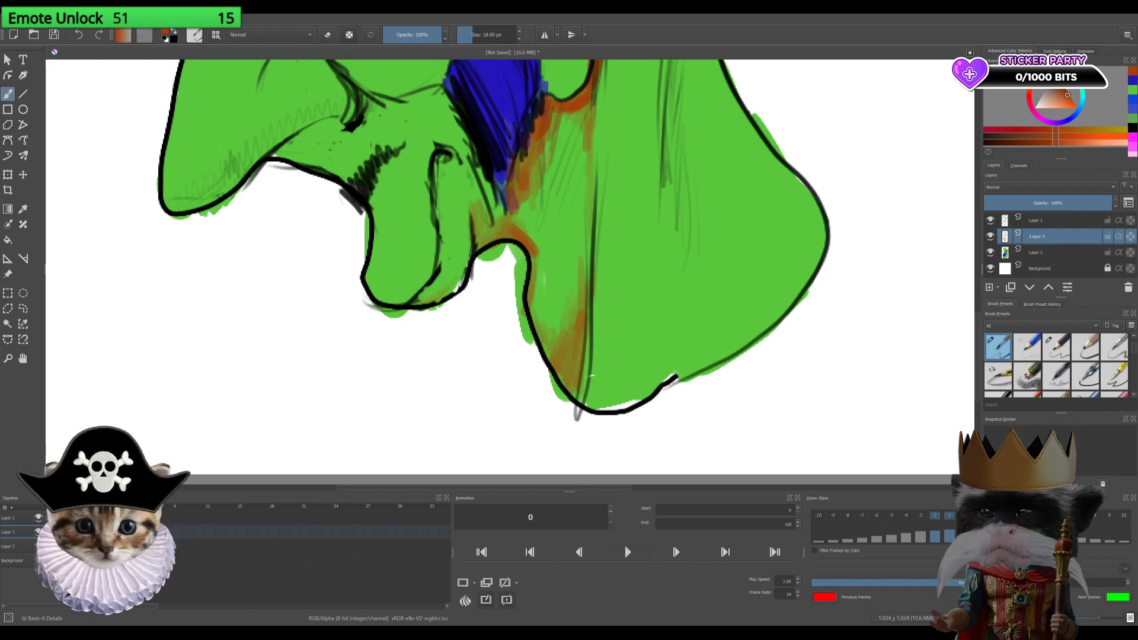
pyautogui.moveTo(424, 294); pyautogui.dragTo(444, 157)
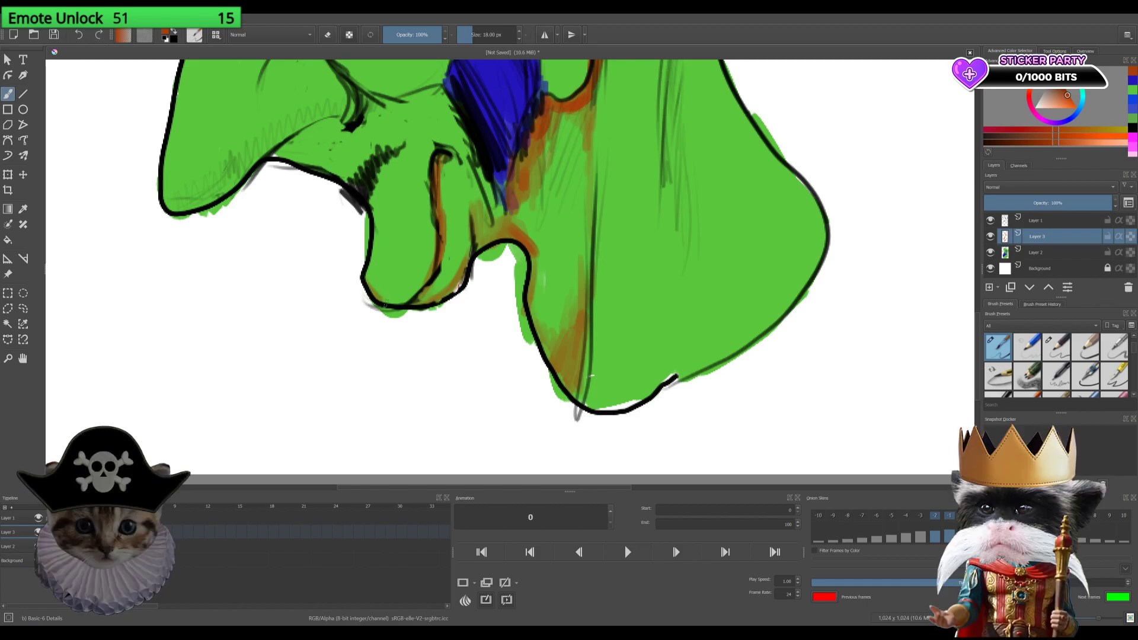
pyautogui.moveTo(367, 282)
pyautogui.mouseDown()
pyautogui.moveTo(418, 293)
pyautogui.moveTo(424, 274)
pyautogui.mouseUp()
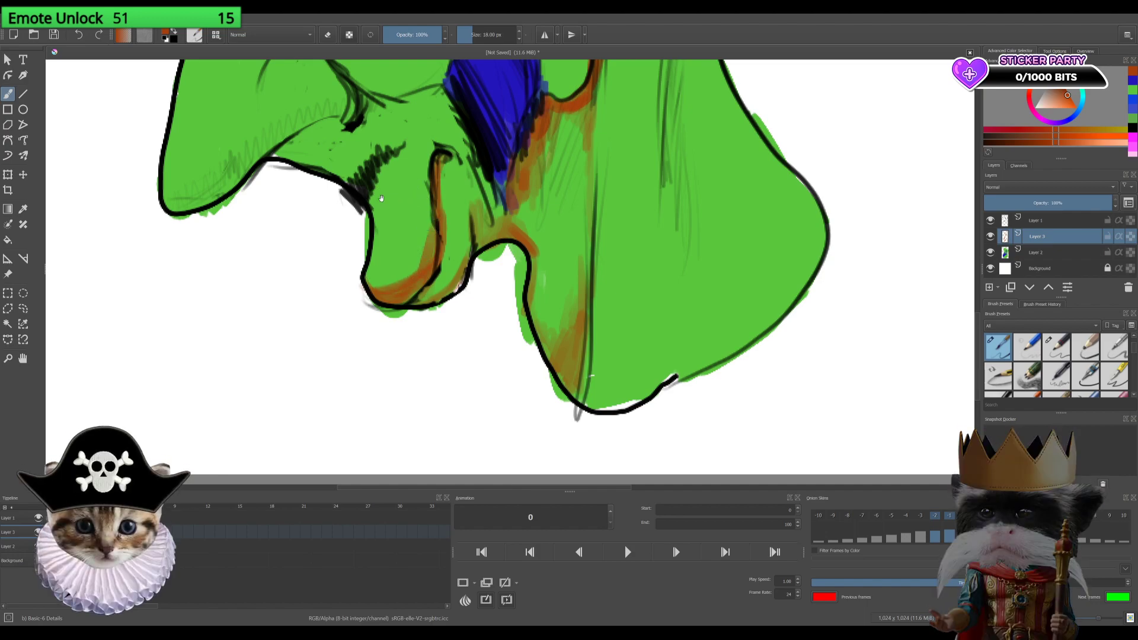
# Step: Shade the lower-left outline and the upper nose contour in orange
pyautogui.moveTo(381, 198); pyautogui.dragTo(426, 295)
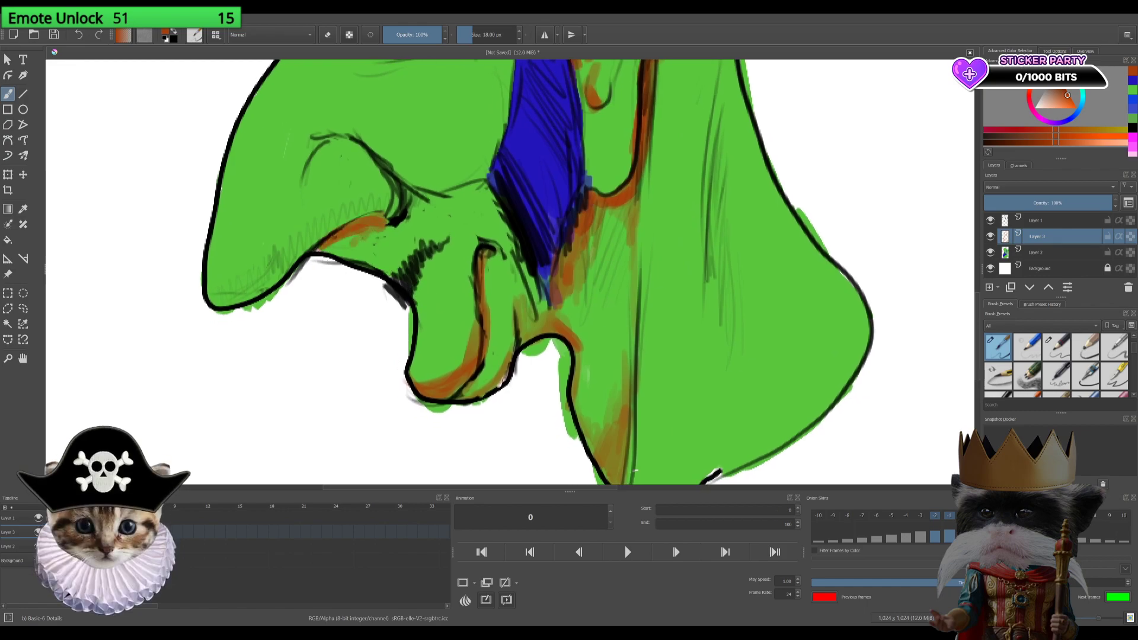
pyautogui.moveTo(333, 252); pyautogui.dragTo(348, 257)
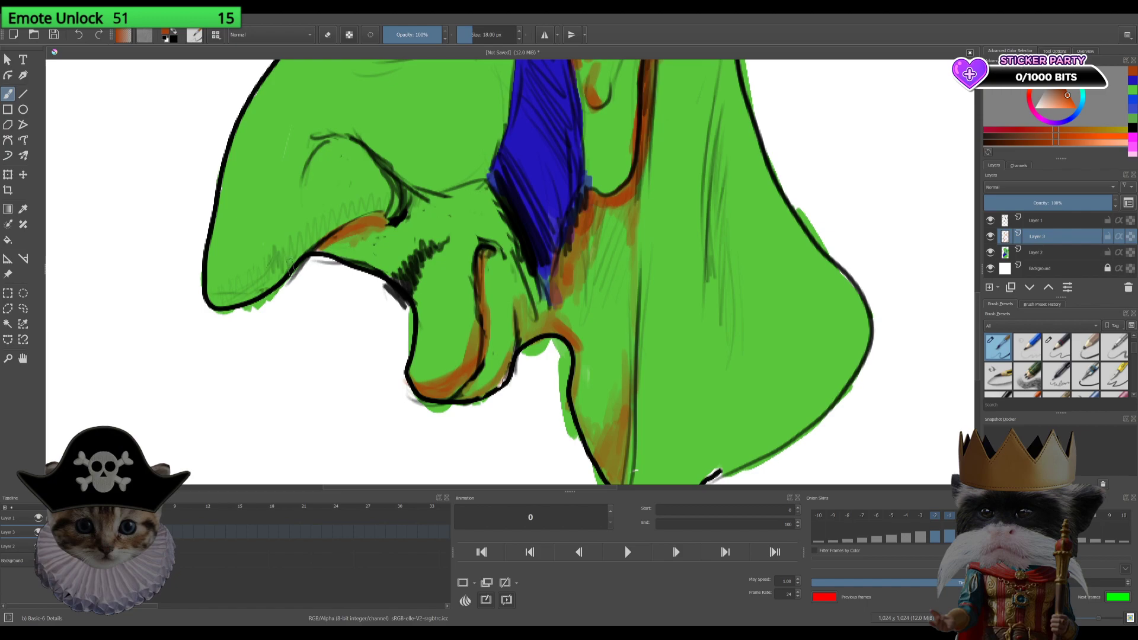
pyautogui.moveTo(248, 276)
pyautogui.mouseDown()
pyautogui.moveTo(228, 285)
pyautogui.moveTo(240, 296)
pyautogui.moveTo(382, 205)
pyautogui.mouseUp()
pyautogui.moveTo(329, 230); pyautogui.dragTo(396, 201)
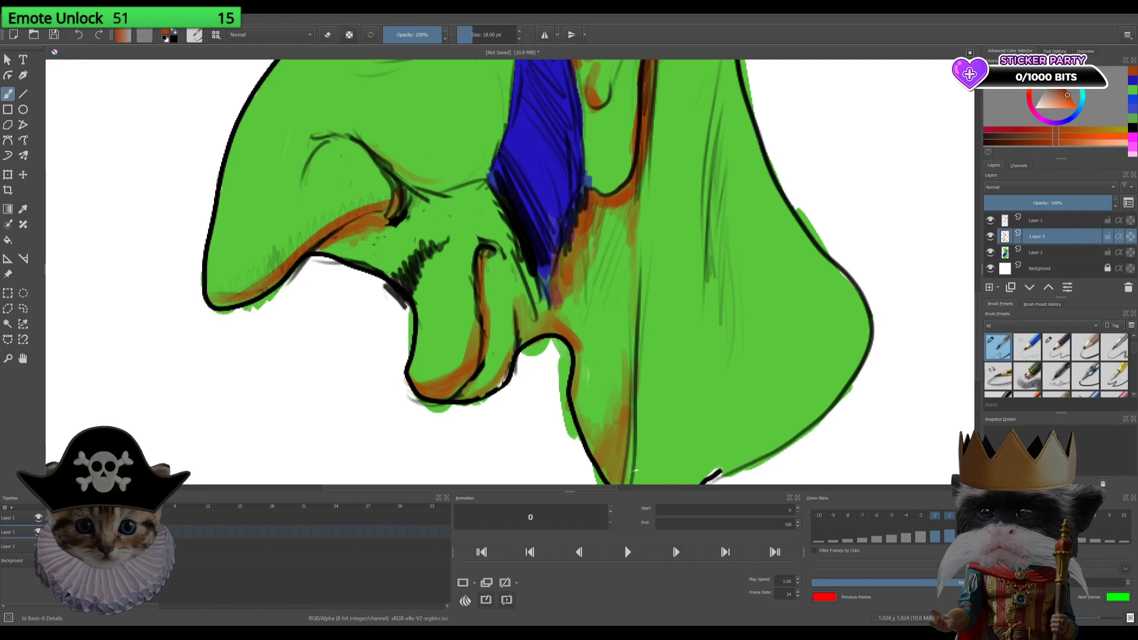
pyautogui.moveTo(383, 157); pyautogui.dragTo(486, 173)
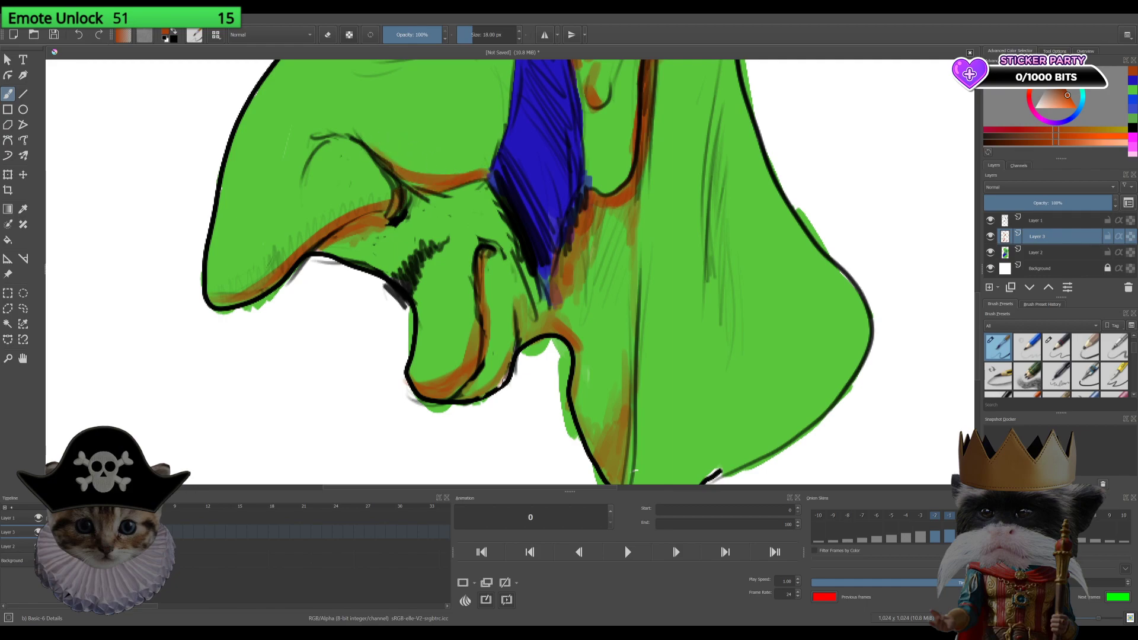
pyautogui.scroll(5, 491, 249)
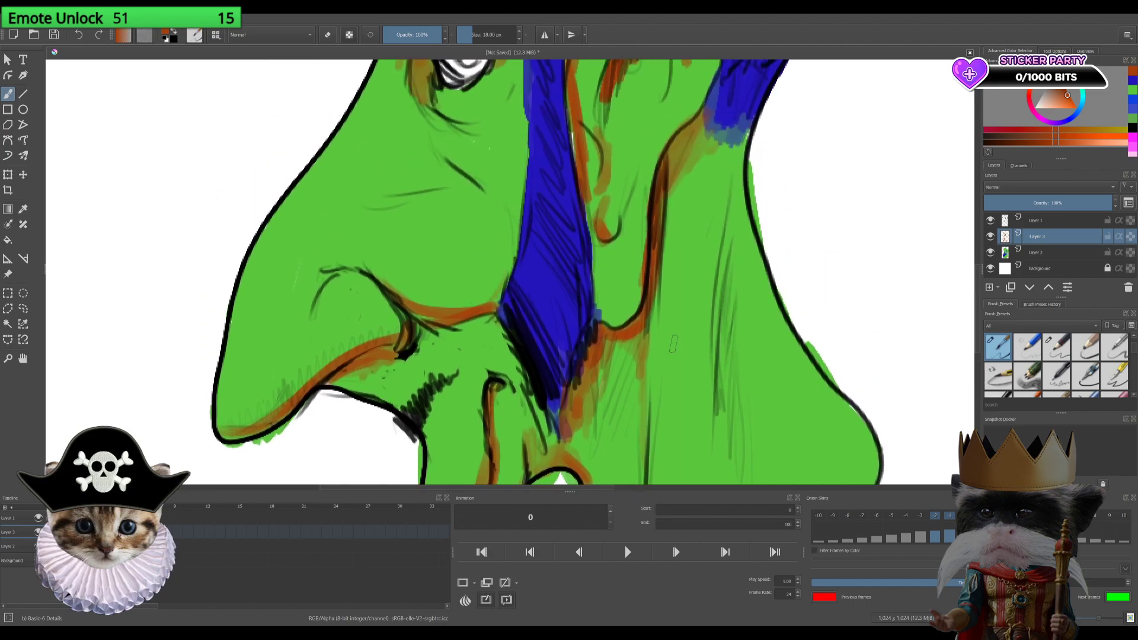
# Step: Hatch thin orange strokes onto the shaded neck
pyautogui.moveTo(711, 317)
pyautogui.mouseDown()
pyautogui.moveTo(703, 353)
pyautogui.moveTo(717, 396)
pyautogui.mouseUp()
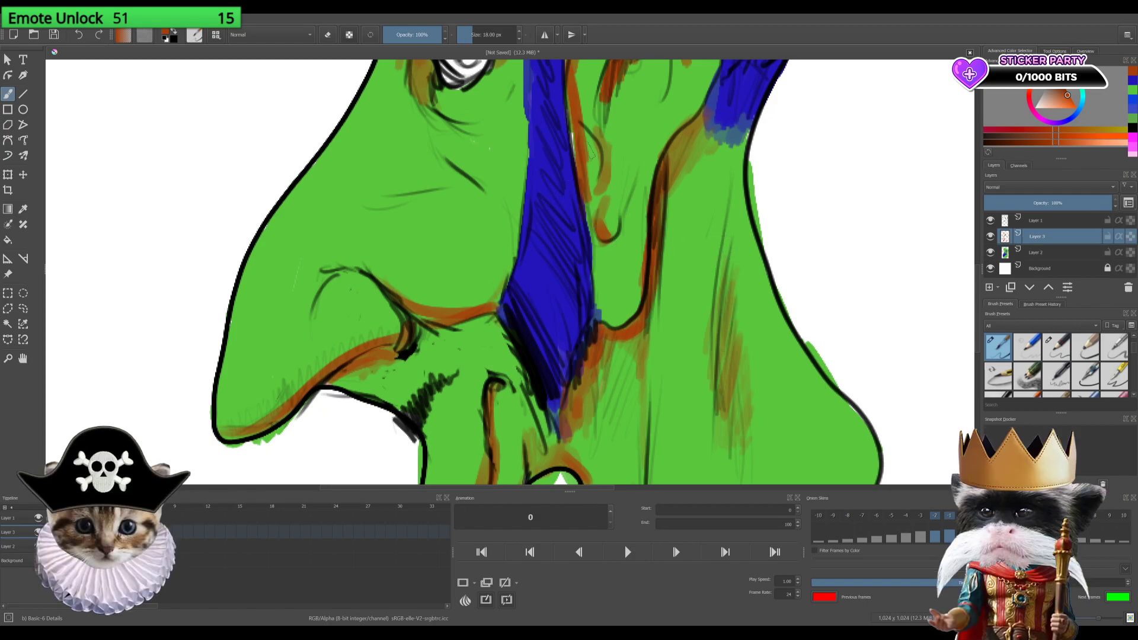
pyautogui.scroll(2, 660, 240)
pyautogui.scroll(-1, 660, 240)
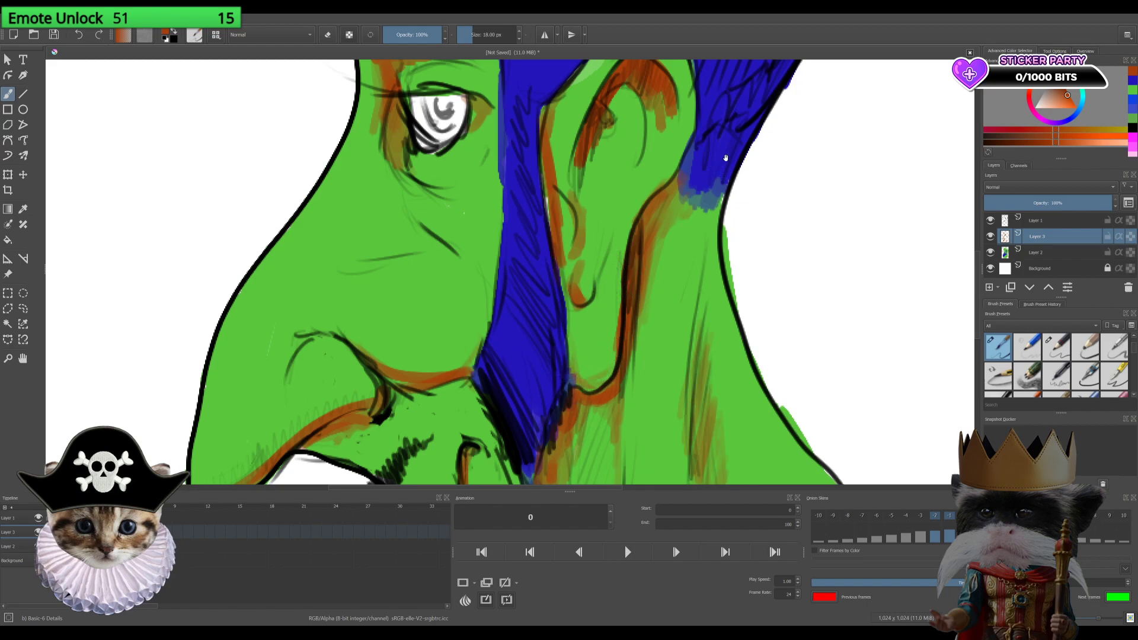
# Step: Shade dark red-purple strokes down the ear's right edge and along the blue hair edge
pyautogui.moveTo(724, 158); pyautogui.dragTo(643, 209)
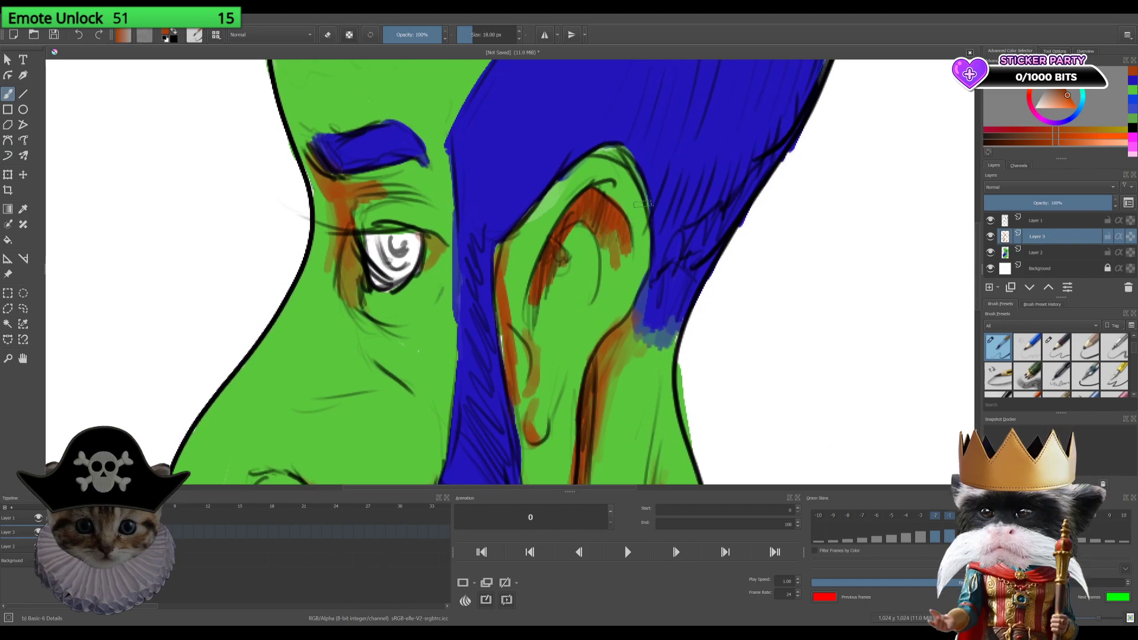
pyautogui.moveTo(650, 204); pyautogui.dragTo(649, 320)
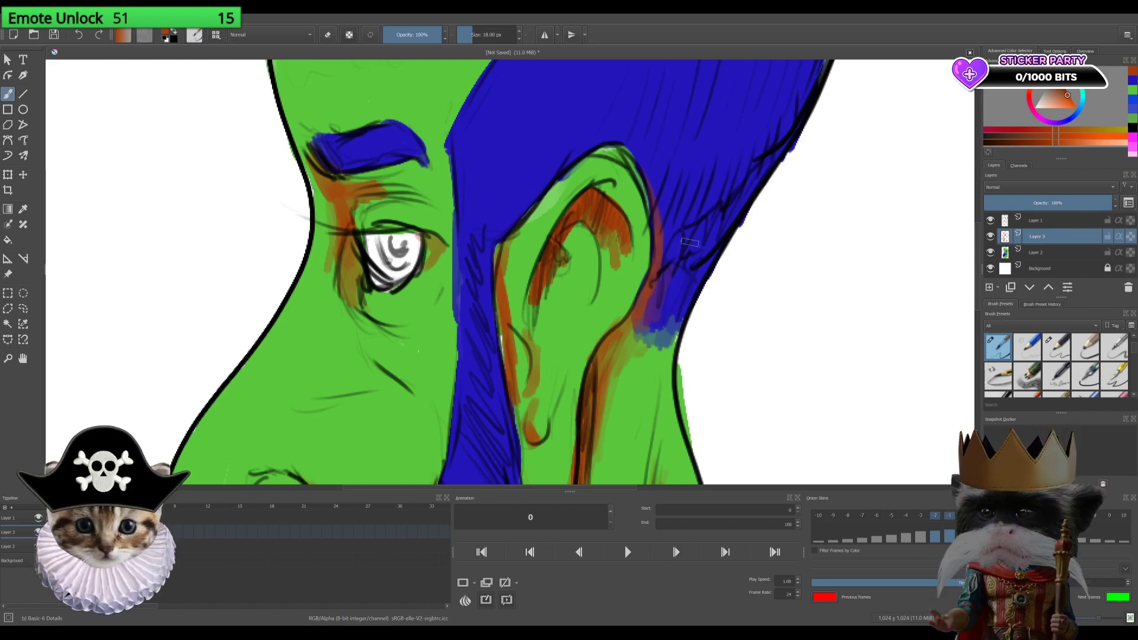
pyautogui.moveTo(674, 270); pyautogui.dragTo(676, 317)
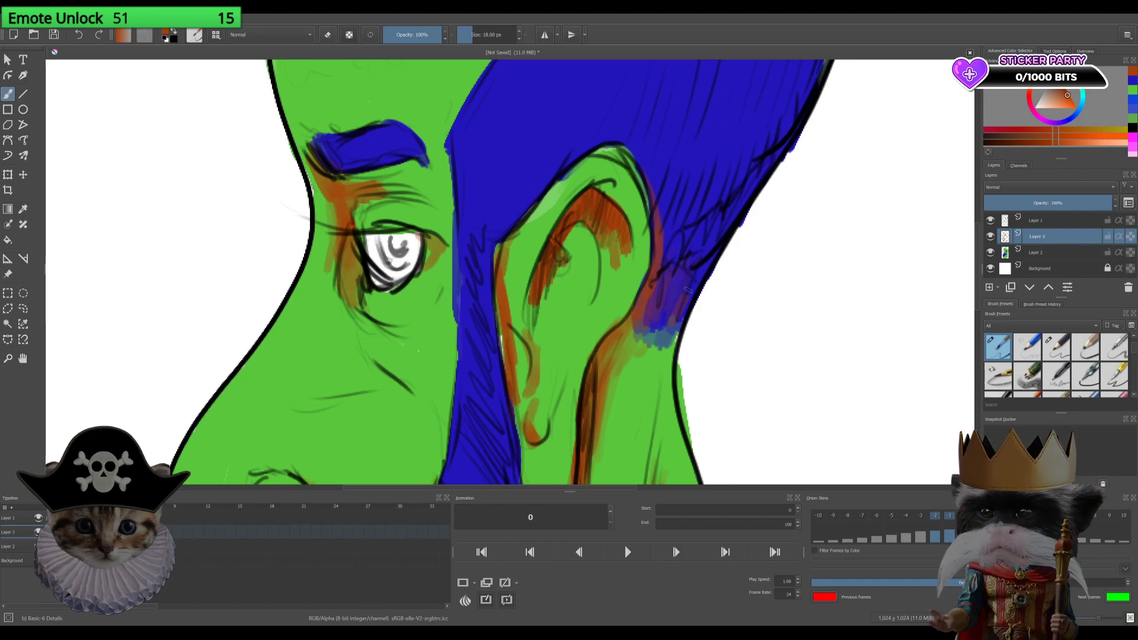
pyautogui.moveTo(682, 277); pyautogui.dragTo(664, 329)
pyautogui.moveTo(665, 280); pyautogui.dragTo(651, 323)
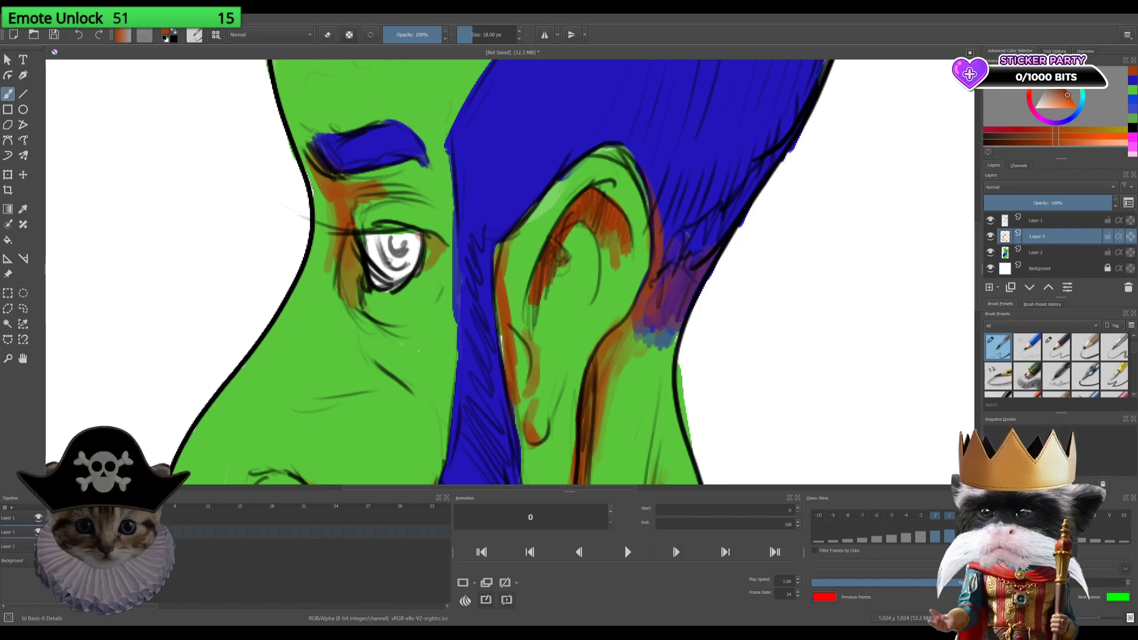
pyautogui.moveTo(719, 248); pyautogui.dragTo(754, 183)
pyautogui.moveTo(705, 239); pyautogui.dragTo(678, 234)
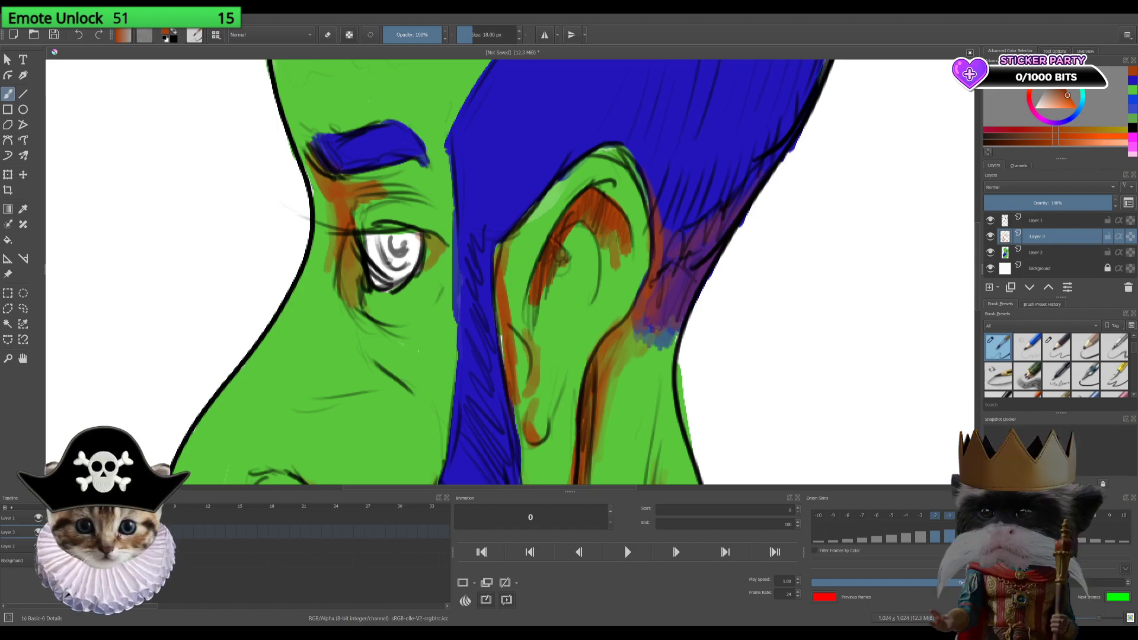
# Step: Hatch reddish-purple shading along the back and right edge of the skull and down the neck
pyautogui.moveTo(773, 233)
pyautogui.mouseDown()
pyautogui.moveTo(696, 331)
pyautogui.moveTo(622, 368)
pyautogui.mouseUp()
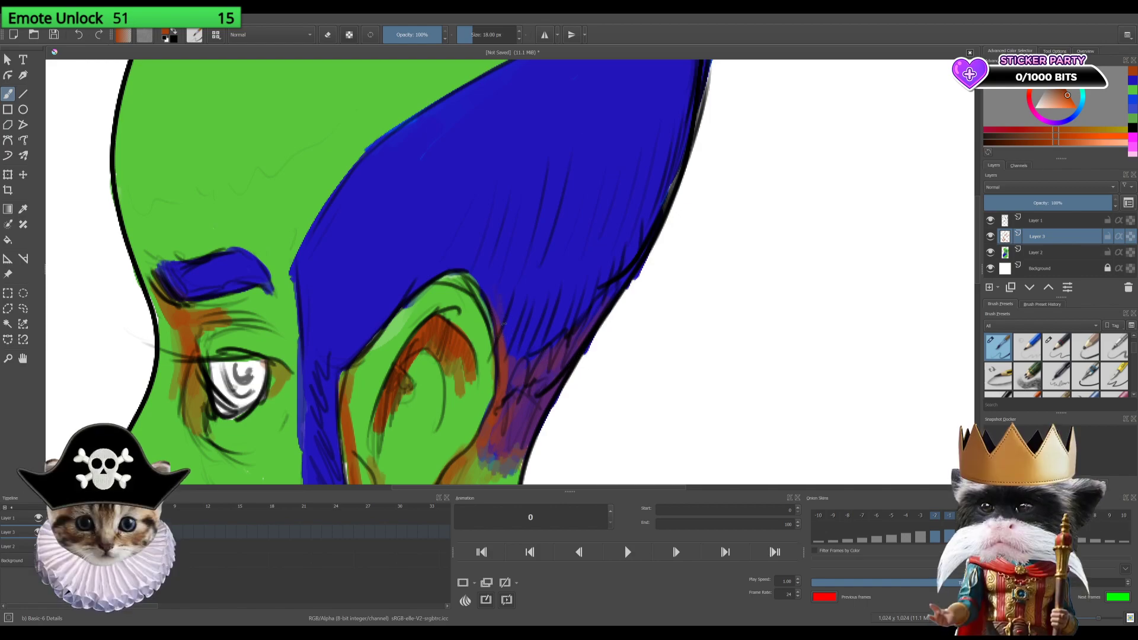
pyautogui.moveTo(548, 341)
pyautogui.mouseDown()
pyautogui.moveTo(568, 294)
pyautogui.moveTo(611, 278)
pyautogui.mouseUp()
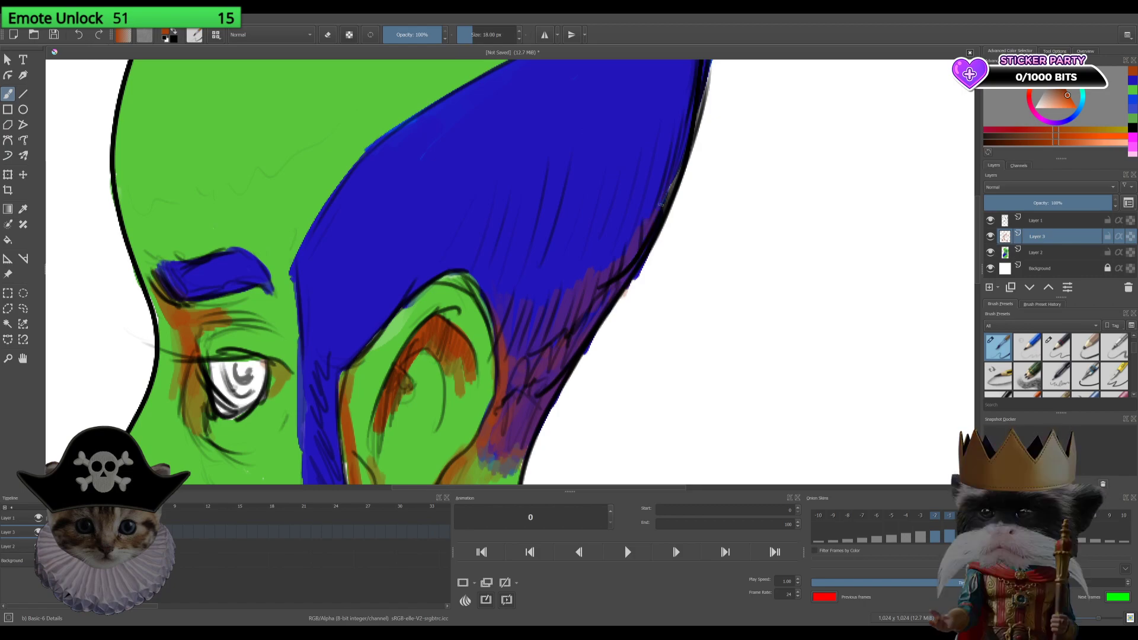
pyautogui.moveTo(667, 184); pyautogui.dragTo(593, 308)
pyautogui.moveTo(608, 257); pyautogui.dragTo(545, 343)
pyautogui.moveTo(554, 273)
pyautogui.mouseDown()
pyautogui.moveTo(523, 306)
pyautogui.moveTo(506, 275)
pyautogui.moveTo(551, 255)
pyautogui.moveTo(567, 294)
pyautogui.moveTo(605, 223)
pyautogui.mouseUp()
pyautogui.moveTo(601, 270); pyautogui.dragTo(643, 174)
pyautogui.moveTo(637, 229); pyautogui.dragTo(666, 187)
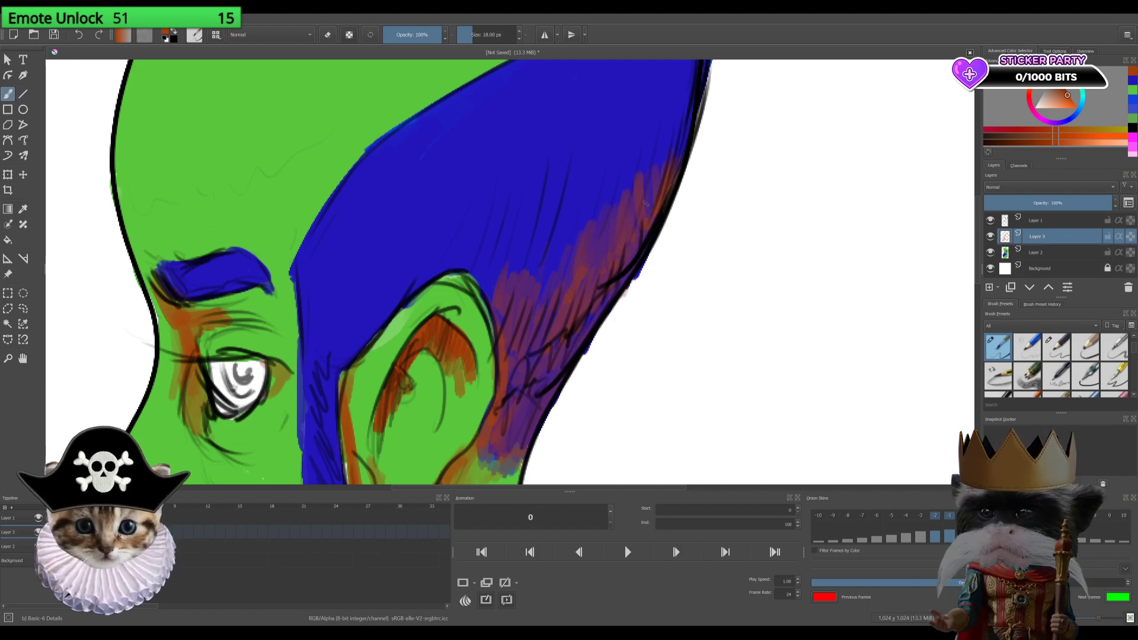
pyautogui.moveTo(685, 215); pyautogui.dragTo(622, 399)
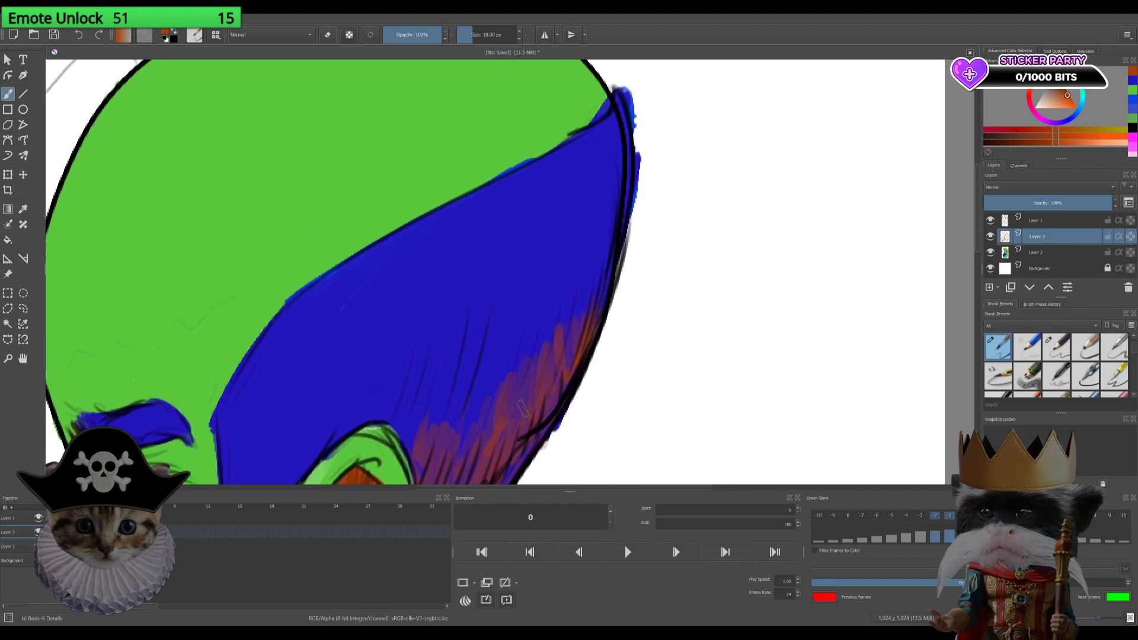
# Step: Hatch orange strokes over the purple shading at the skull's lower back edge, with the canvas rotated
pyautogui.moveTo(622, 265)
pyautogui.mouseDown()
pyautogui.moveTo(641, 311)
pyautogui.moveTo(610, 376)
pyautogui.moveTo(501, 297)
pyautogui.mouseUp()
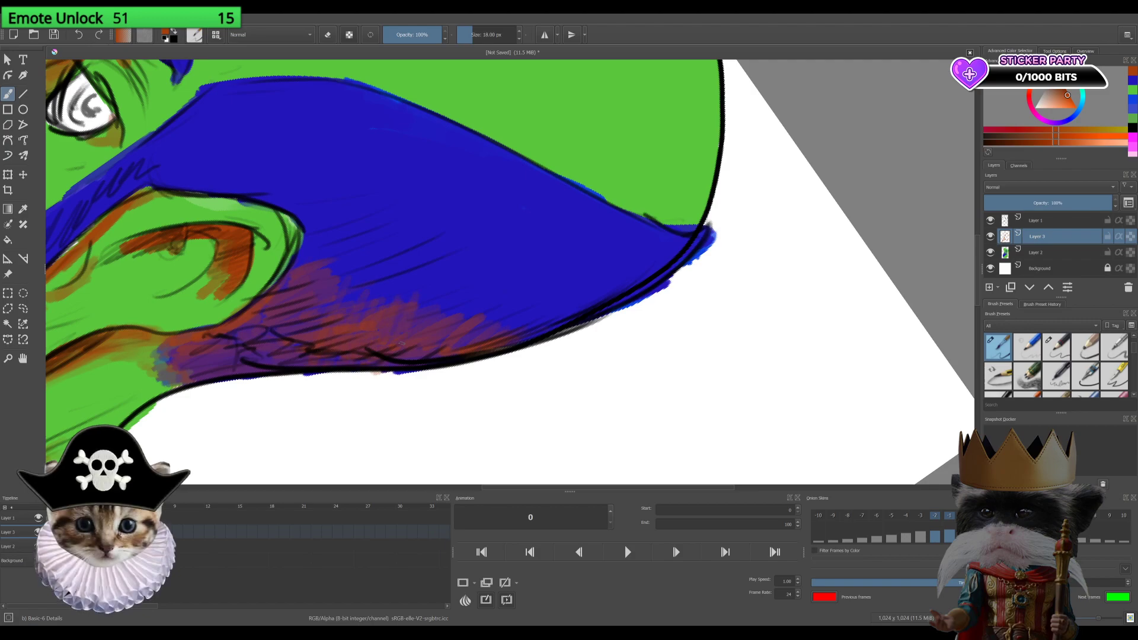
pyautogui.moveTo(447, 311)
pyautogui.mouseDown()
pyautogui.moveTo(465, 332)
pyautogui.moveTo(552, 326)
pyautogui.mouseUp()
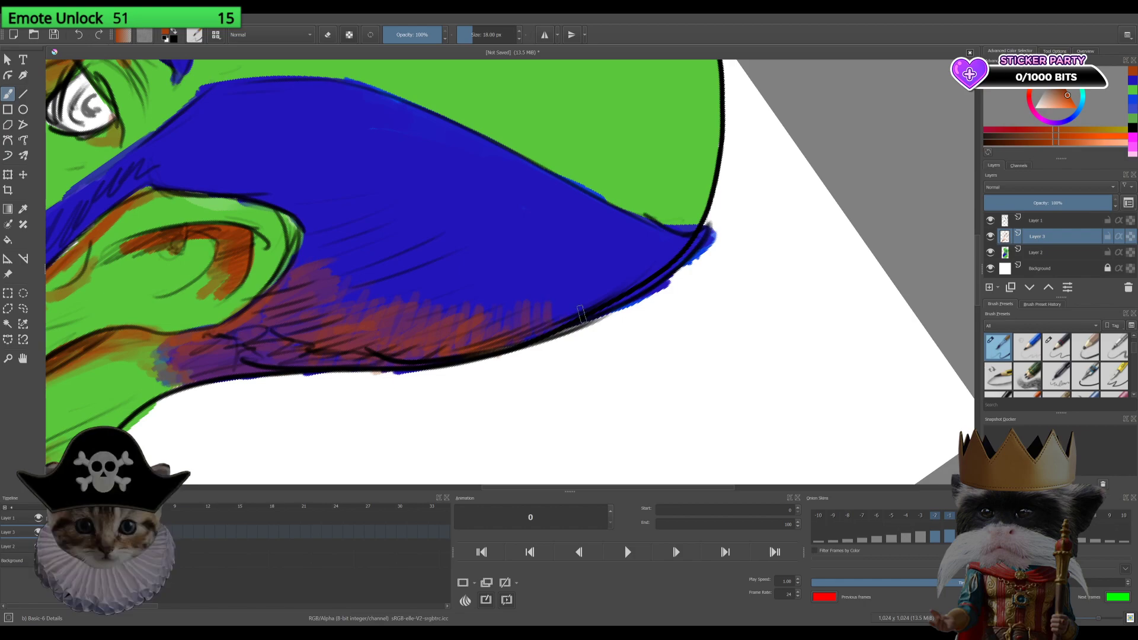
pyautogui.moveTo(409, 264); pyautogui.dragTo(554, 262)
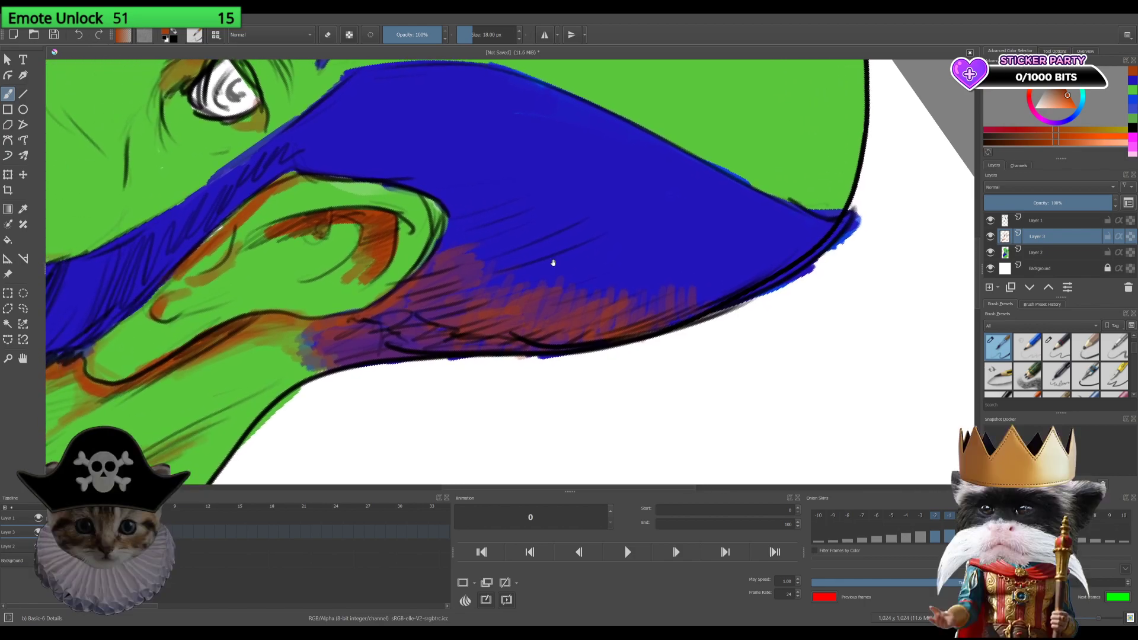
pyautogui.moveTo(520, 359)
pyautogui.mouseDown()
pyautogui.moveTo(623, 305)
pyautogui.moveTo(358, 427)
pyautogui.mouseUp()
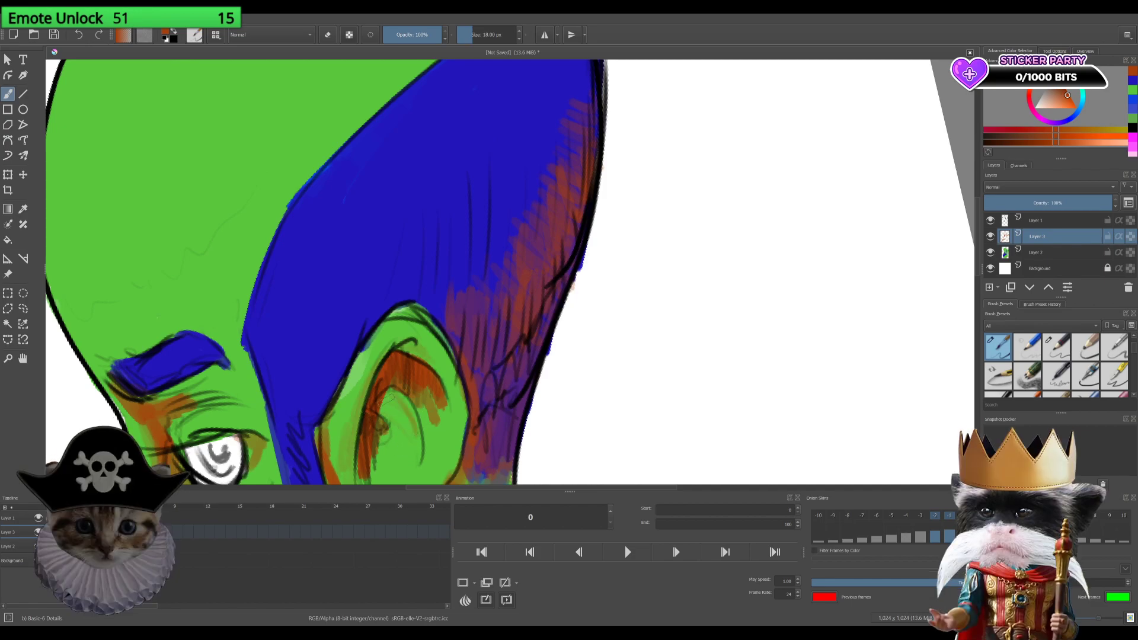
# Step: Dab small dark and orange shading marks along the chin outline
pyautogui.moveTo(415, 443)
pyautogui.mouseDown()
pyautogui.moveTo(462, 294)
pyautogui.moveTo(439, 301)
pyautogui.mouseUp()
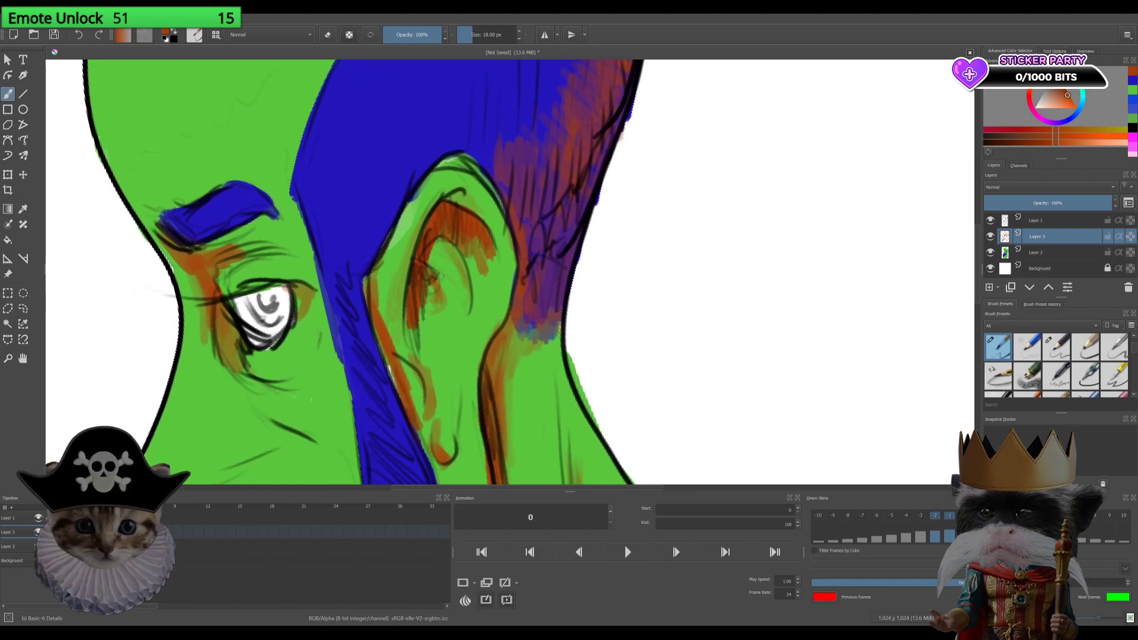
pyautogui.moveTo(333, 310); pyautogui.dragTo(495, 84)
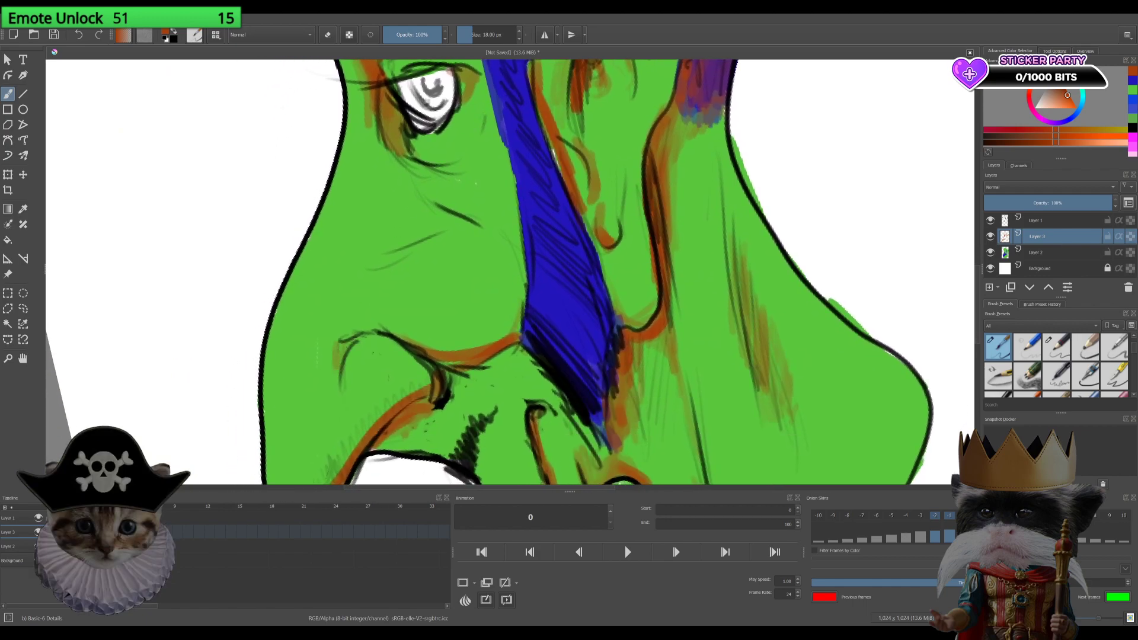
pyautogui.moveTo(476, 378)
pyautogui.mouseDown()
pyautogui.moveTo(524, 212)
pyautogui.moveTo(524, 281)
pyautogui.mouseUp()
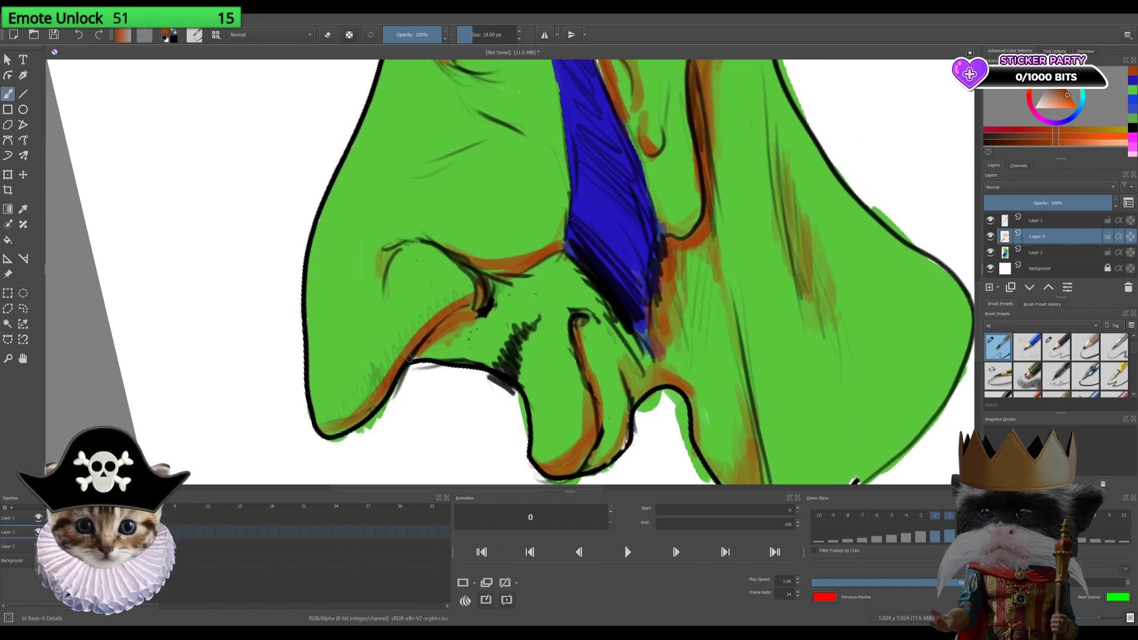
pyautogui.moveTo(409, 358); pyautogui.dragTo(435, 360)
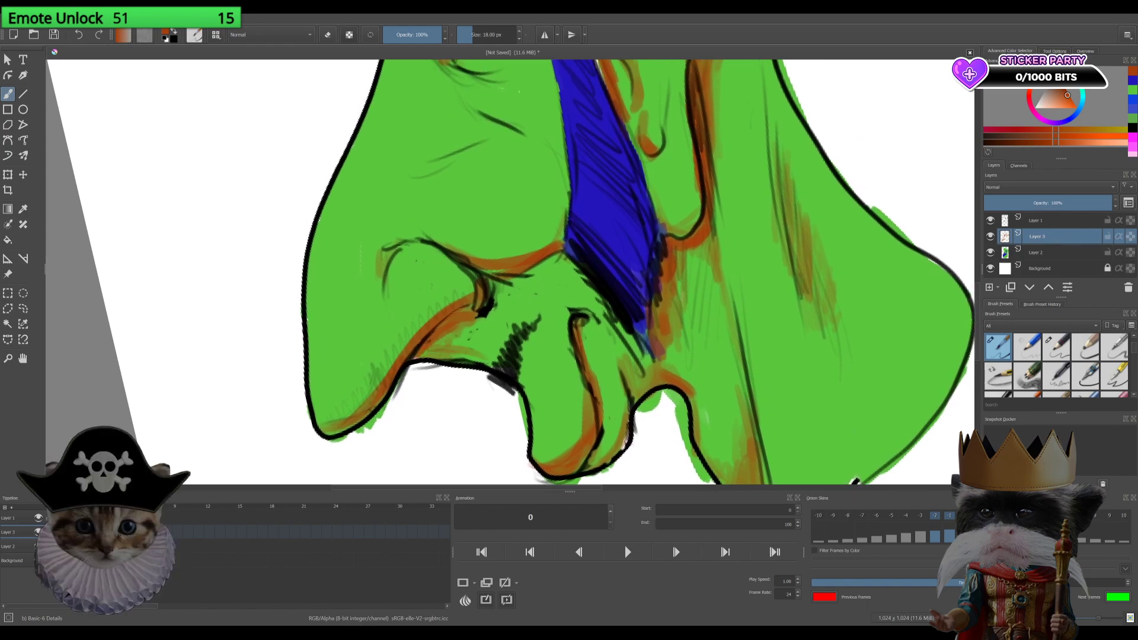
pyautogui.moveTo(511, 300); pyautogui.dragTo(452, 361)
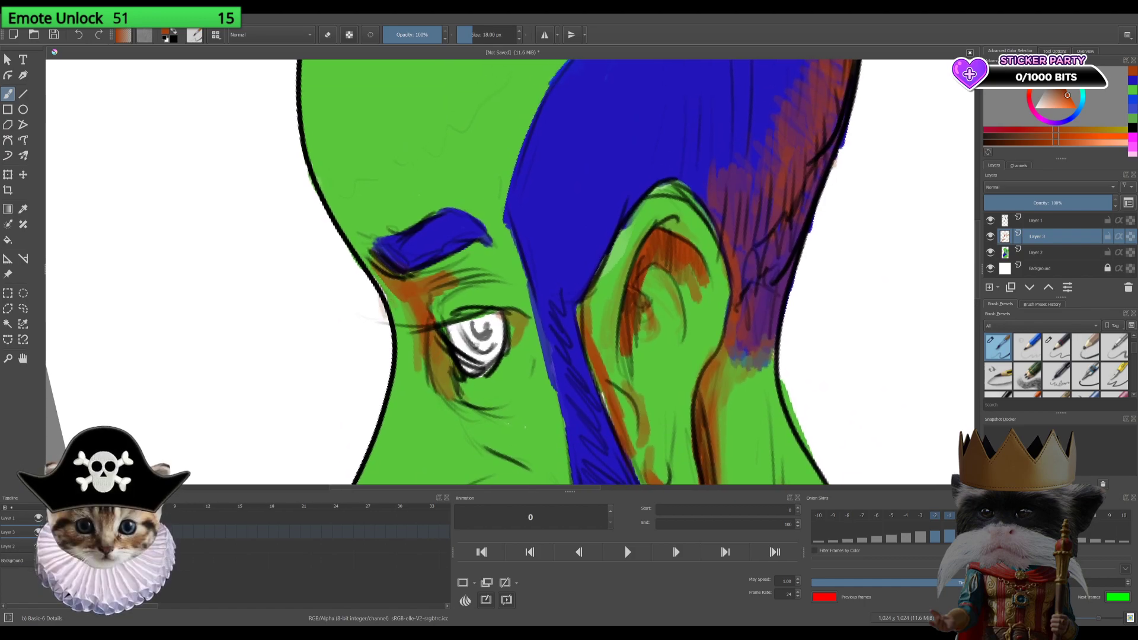
pyautogui.moveTo(480, 338); pyautogui.dragTo(551, 450)
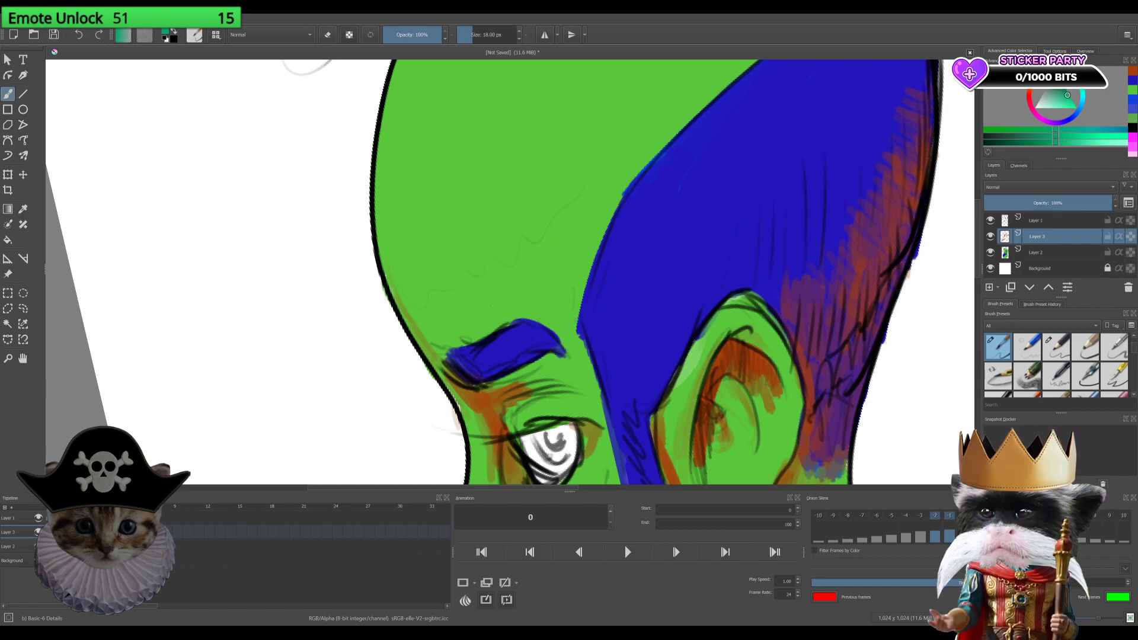
pyautogui.click(1061, 96)
# Step: Set the brush colour to a bright cyan in the Advanced Color Selector
pyautogui.moveTo(1061, 95); pyautogui.dragTo(1083, 92)
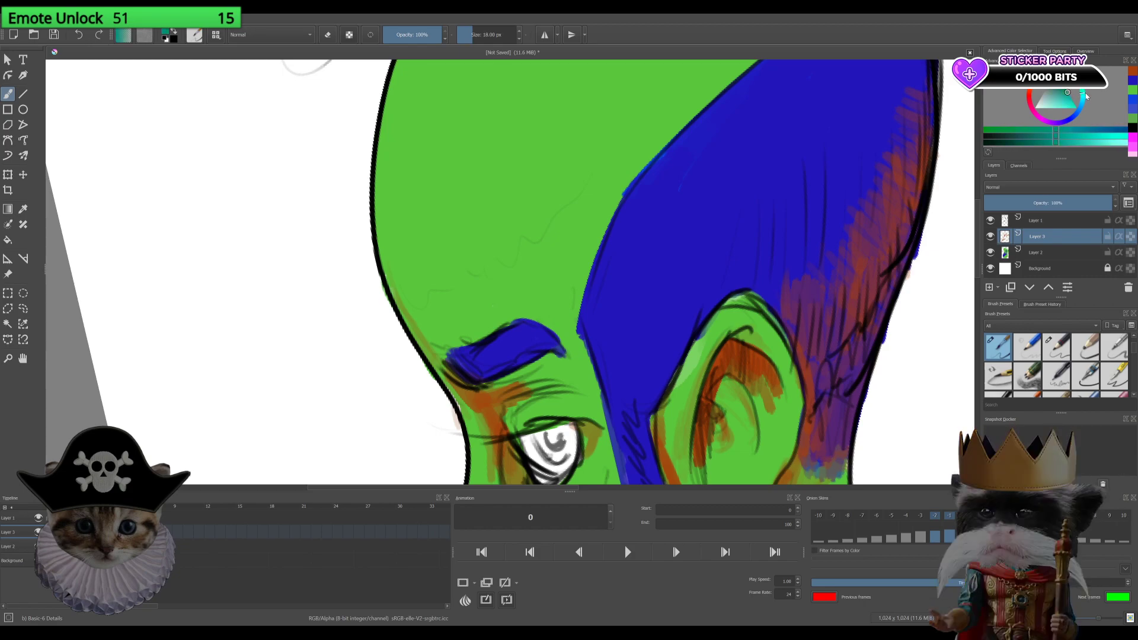
pyautogui.moveTo(1083, 94)
pyautogui.mouseDown()
pyautogui.moveTo(1070, 88)
pyautogui.moveTo(1071, 108)
pyautogui.moveTo(1083, 92)
pyautogui.mouseUp()
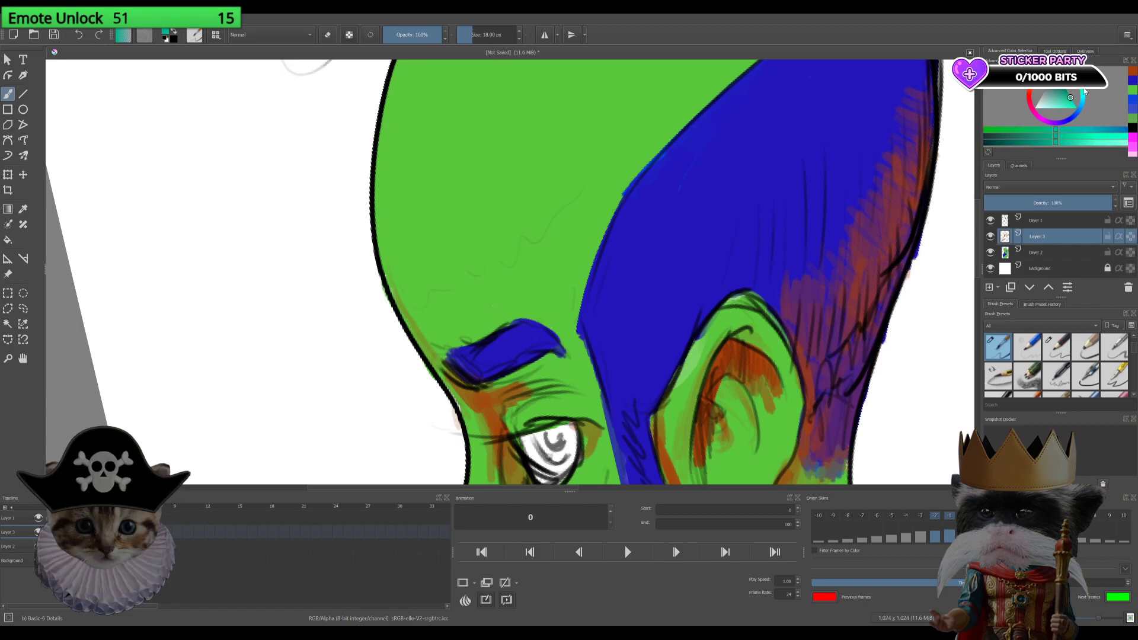
pyautogui.moveTo(1084, 92); pyautogui.dragTo(1088, 96)
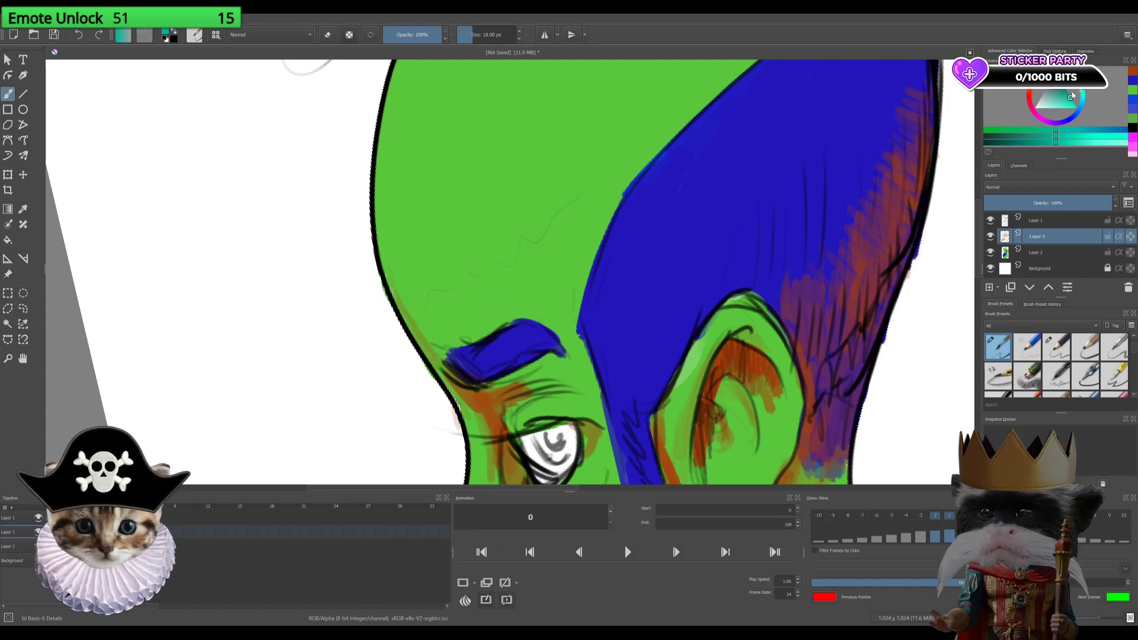
pyautogui.moveTo(1074, 94); pyautogui.dragTo(1084, 105)
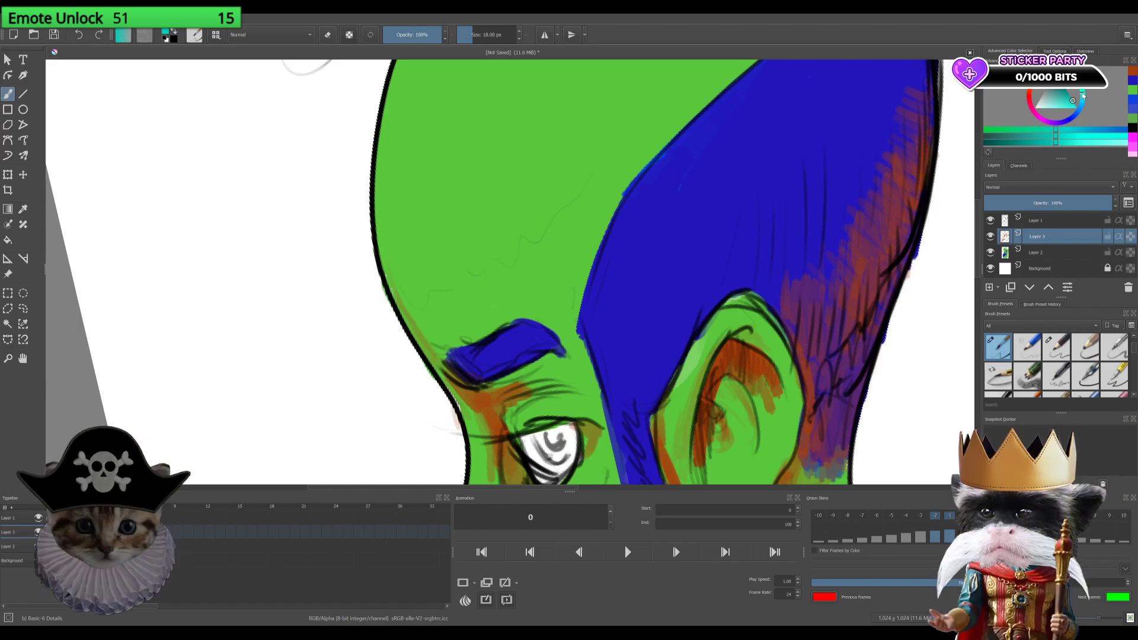
# Step: Paint a cyan highlight down the forehead's left edge, discarding a first trial patch
pyautogui.moveTo(398, 178); pyautogui.dragTo(400, 249)
pyautogui.moveTo(403, 142); pyautogui.dragTo(456, 196)
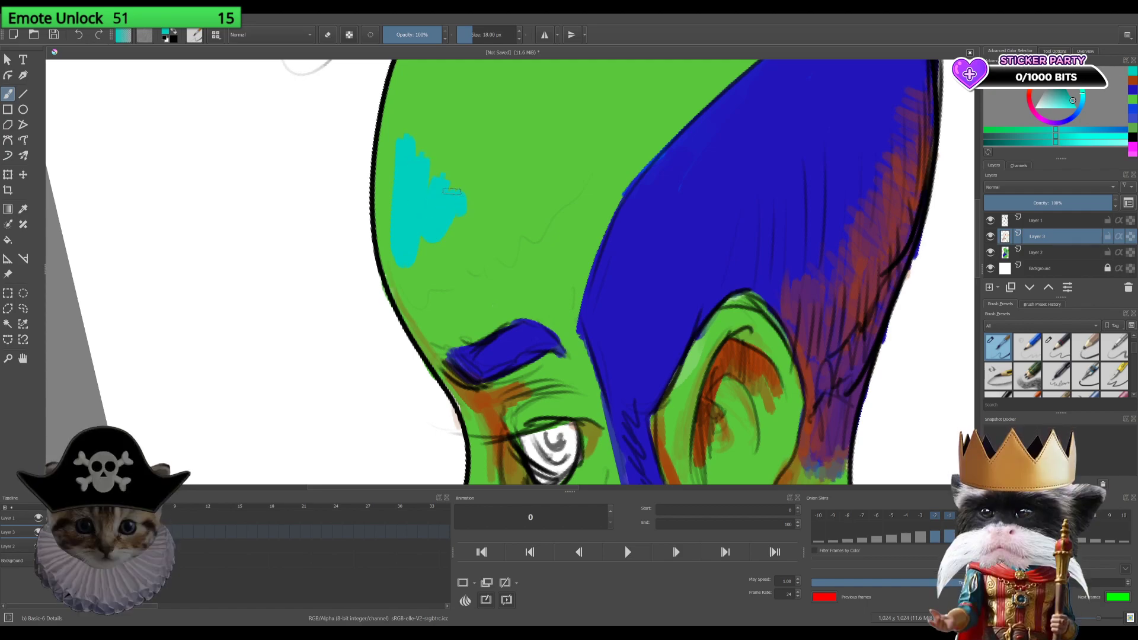
pyautogui.hotkey('ctrl', 'z')
pyautogui.click(1076, 108)
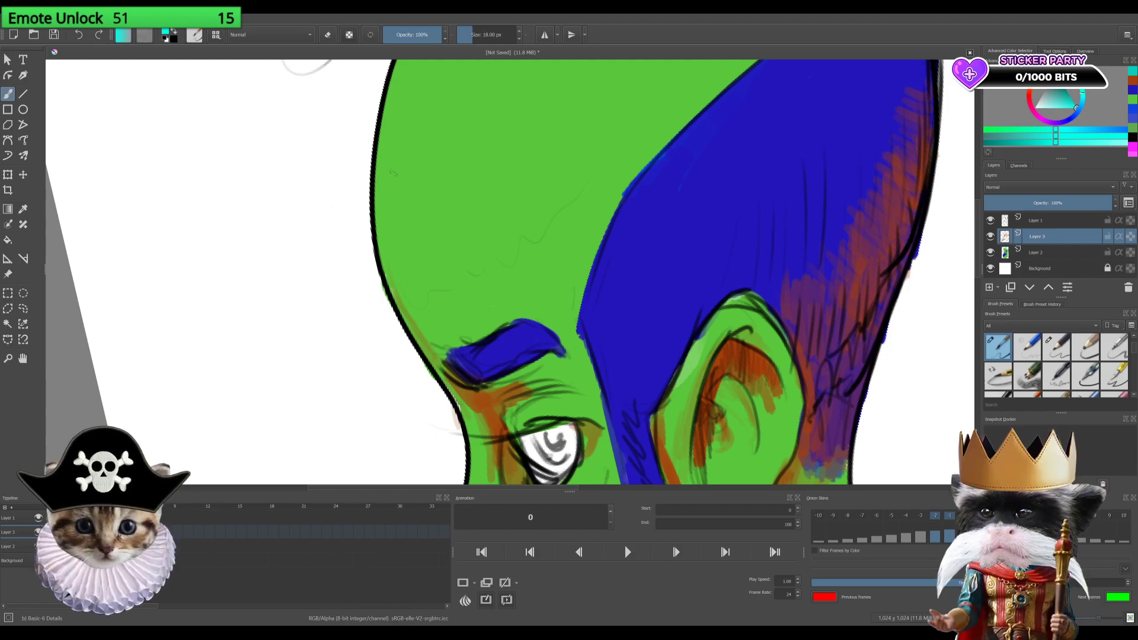
pyautogui.moveTo(393, 173); pyautogui.dragTo(408, 284)
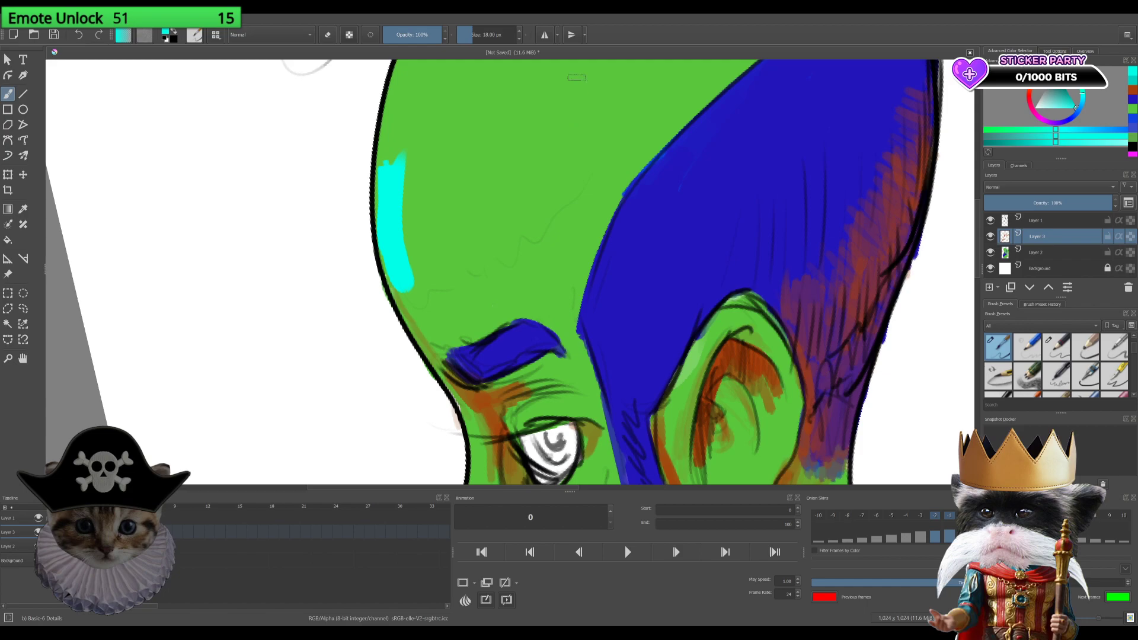
pyautogui.click(1064, 109)
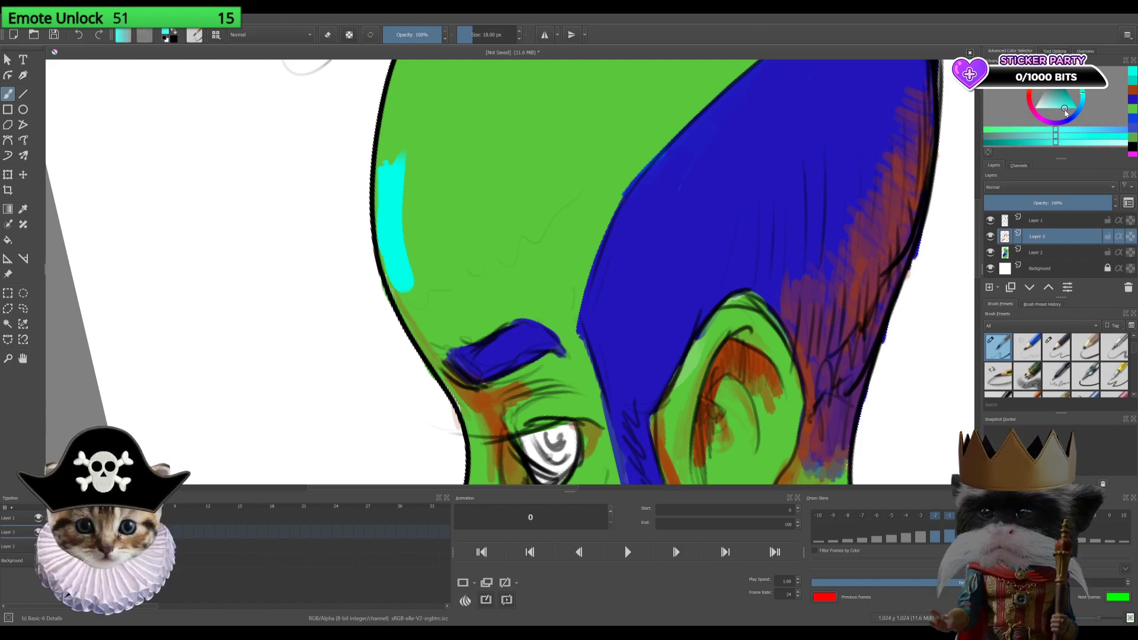
# Step: Tune the brush colour's value and saturation to a slightly toned-down saturated cyan
pyautogui.moveTo(1065, 111); pyautogui.dragTo(1055, 116)
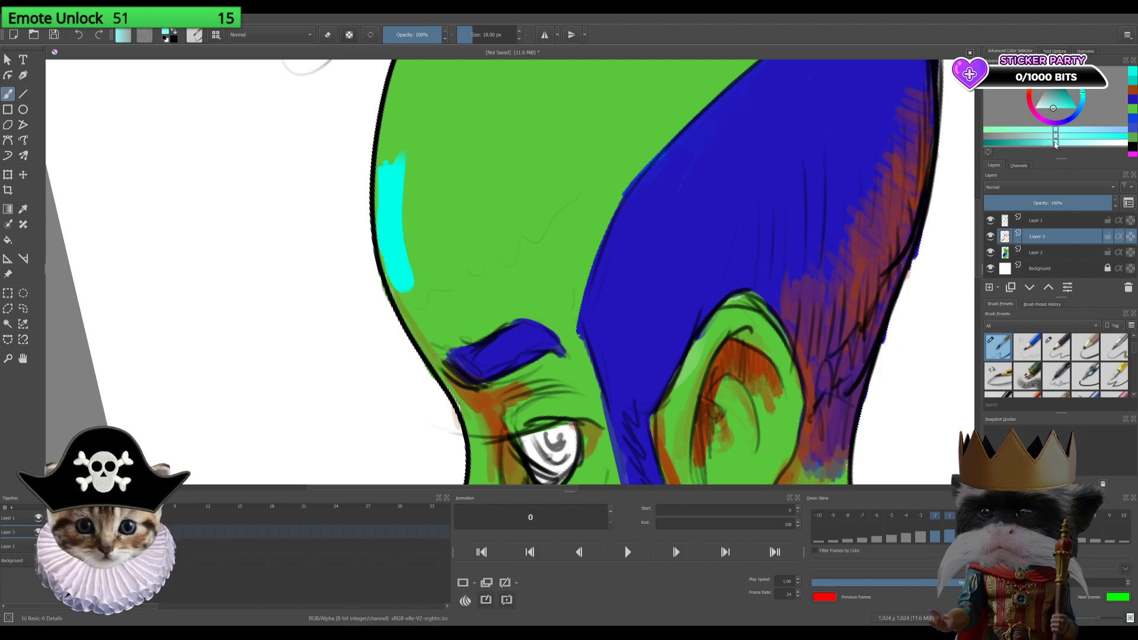
pyautogui.moveTo(1062, 146); pyautogui.dragTo(1070, 150)
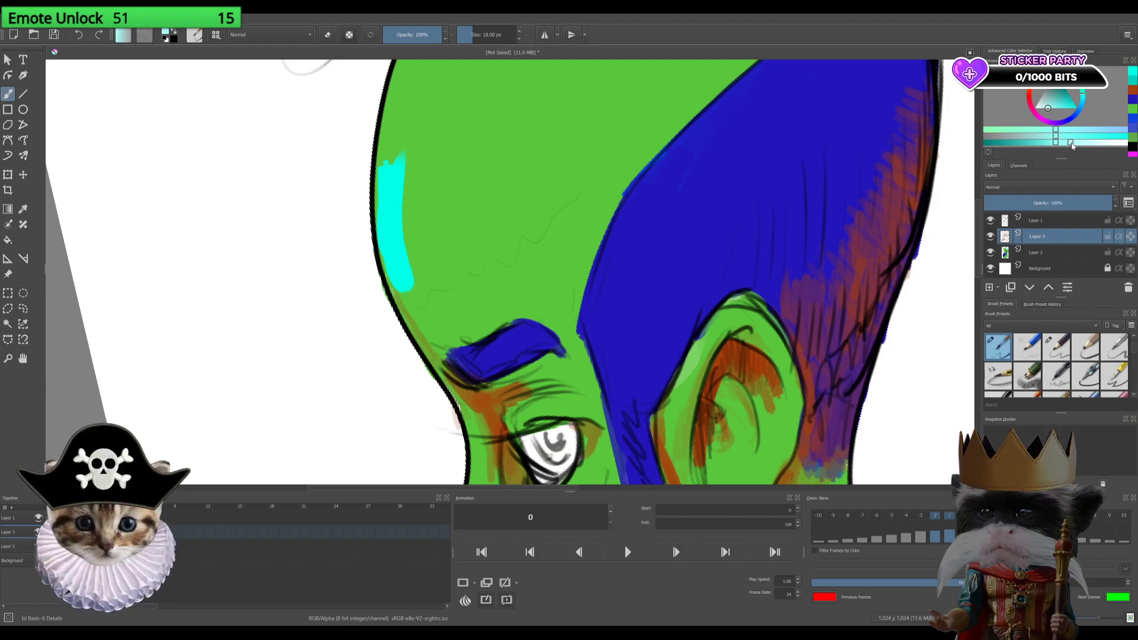
pyautogui.moveTo(1073, 146)
pyautogui.mouseDown()
pyautogui.moveTo(1112, 149)
pyautogui.moveTo(1086, 156)
pyautogui.moveTo(1090, 166)
pyautogui.moveTo(1071, 153)
pyautogui.mouseUp()
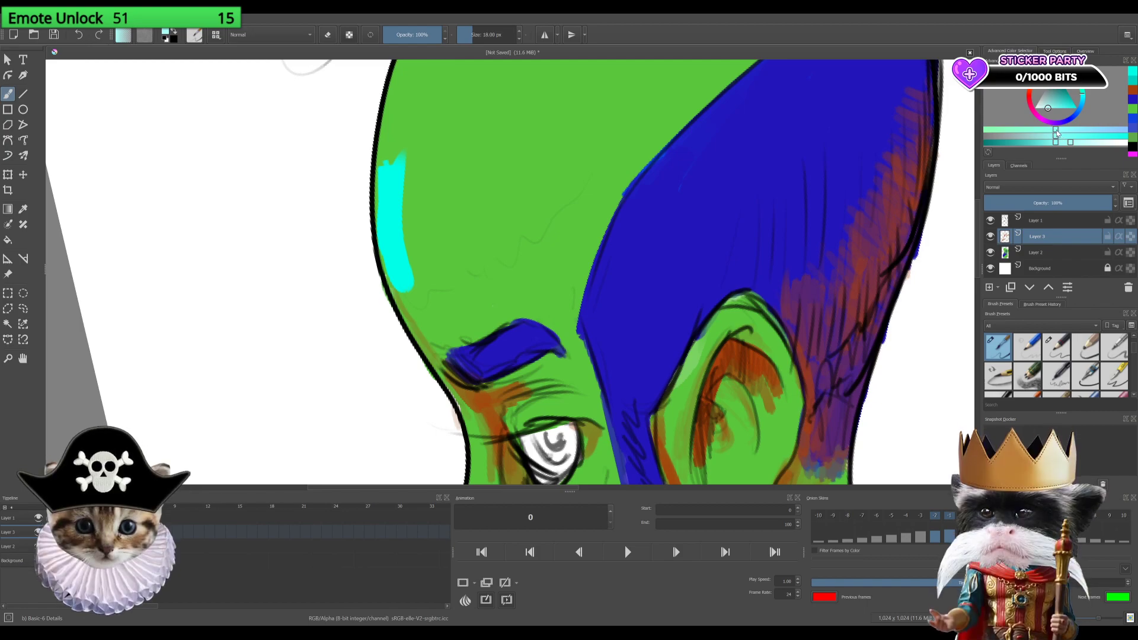
pyautogui.moveTo(1048, 110); pyautogui.dragTo(1076, 108)
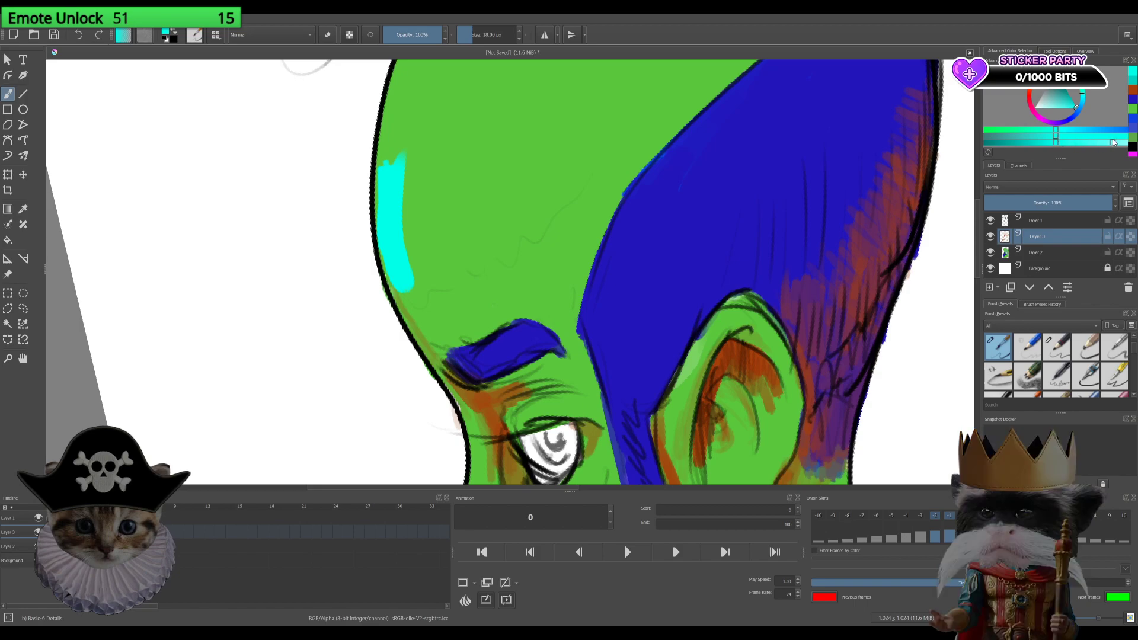
pyautogui.moveTo(1129, 140); pyautogui.dragTo(1102, 147)
# Step: Erase the cyan highlight on the forehead using eraser mode
pyautogui.moveTo(395, 186); pyautogui.dragTo(393, 187)
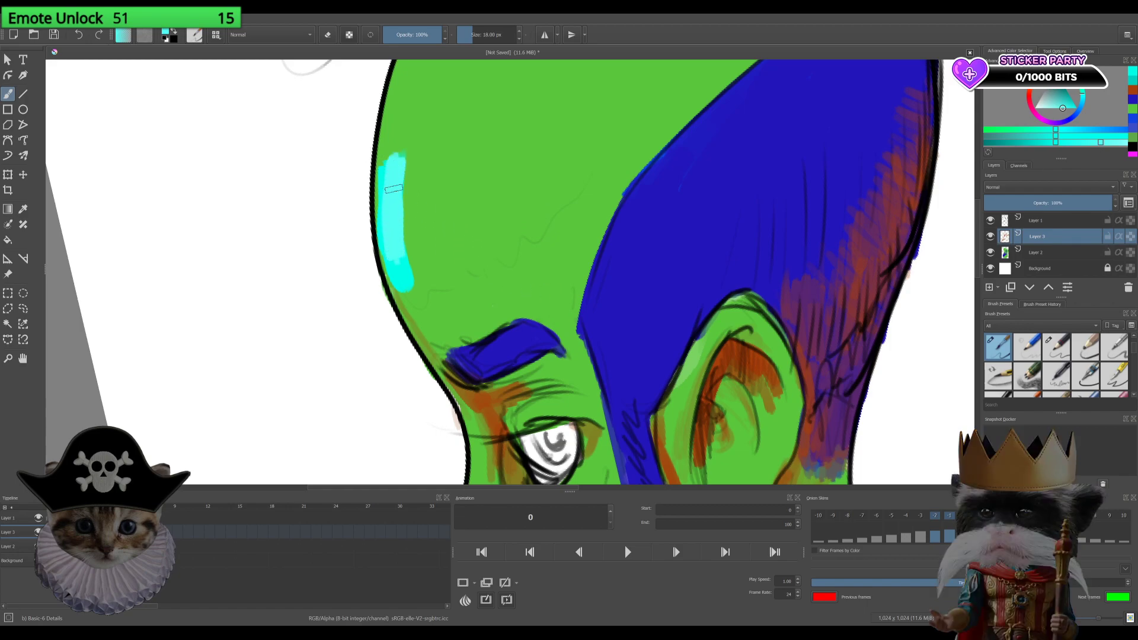
pyautogui.press('e')
pyautogui.moveTo(400, 160); pyautogui.dragTo(404, 288)
pyautogui.moveTo(388, 154)
pyautogui.mouseDown()
pyautogui.moveTo(401, 279)
pyautogui.moveTo(380, 155)
pyautogui.mouseUp()
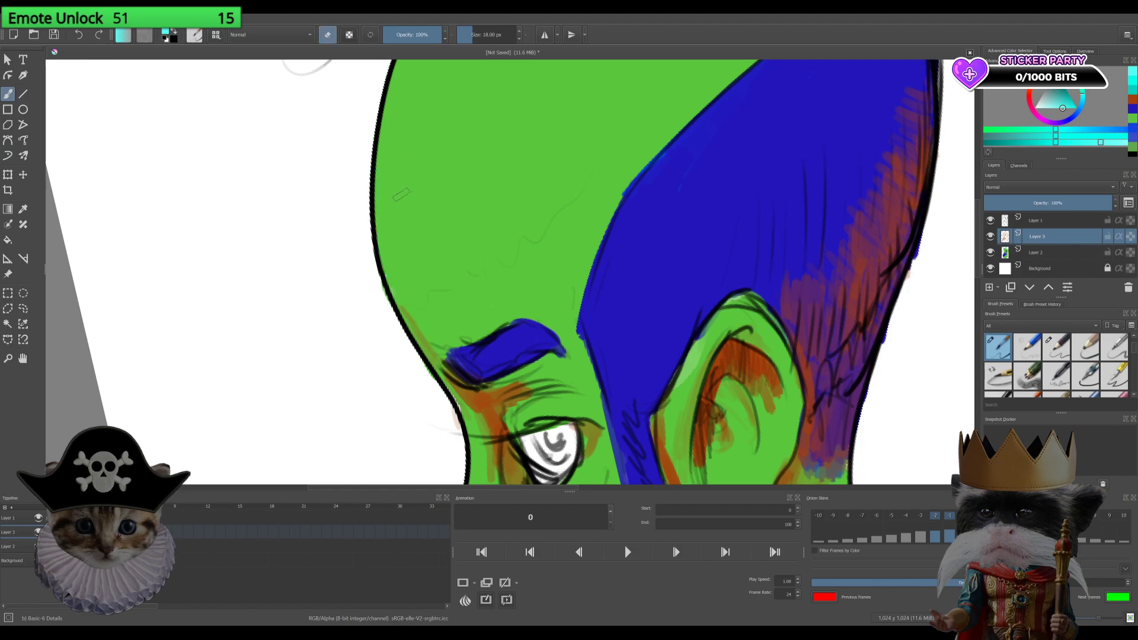
# Step: Paint a larger cyan highlight down the head, then undo it back to plain green
pyautogui.press('e')
pyautogui.moveTo(400, 156)
pyautogui.mouseDown()
pyautogui.moveTo(400, 264)
pyautogui.moveTo(401, 156)
pyautogui.moveTo(415, 237)
pyautogui.moveTo(439, 202)
pyautogui.moveTo(468, 231)
pyautogui.moveTo(454, 249)
pyautogui.moveTo(462, 246)
pyautogui.mouseUp()
pyautogui.moveTo(433, 199); pyautogui.dragTo(453, 229)
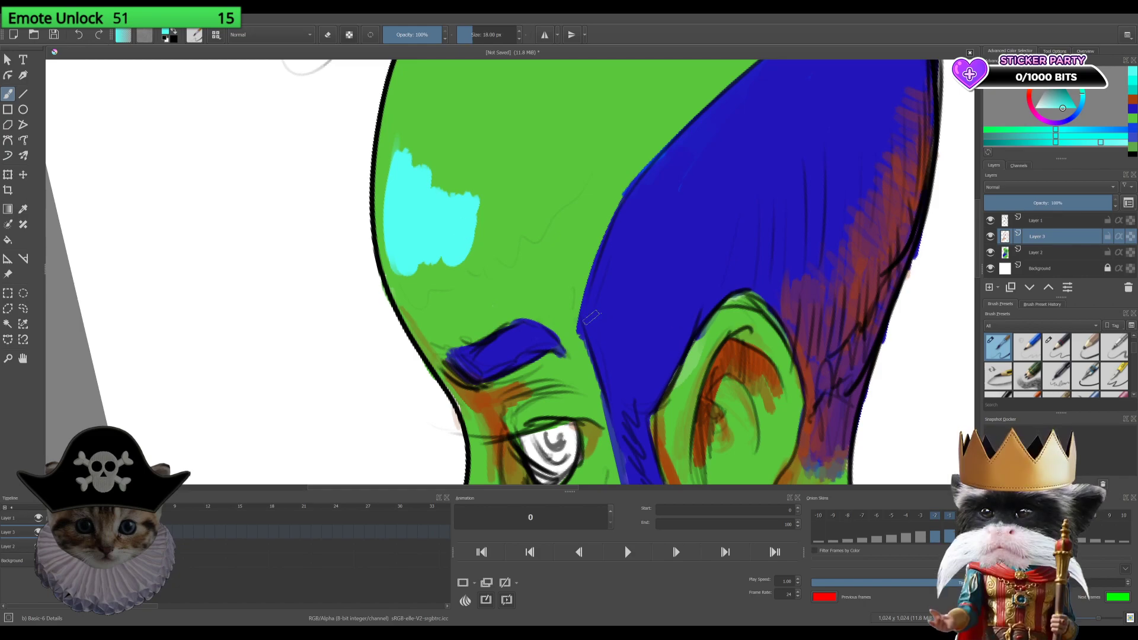
pyautogui.hotkey('ctrl', 'z')
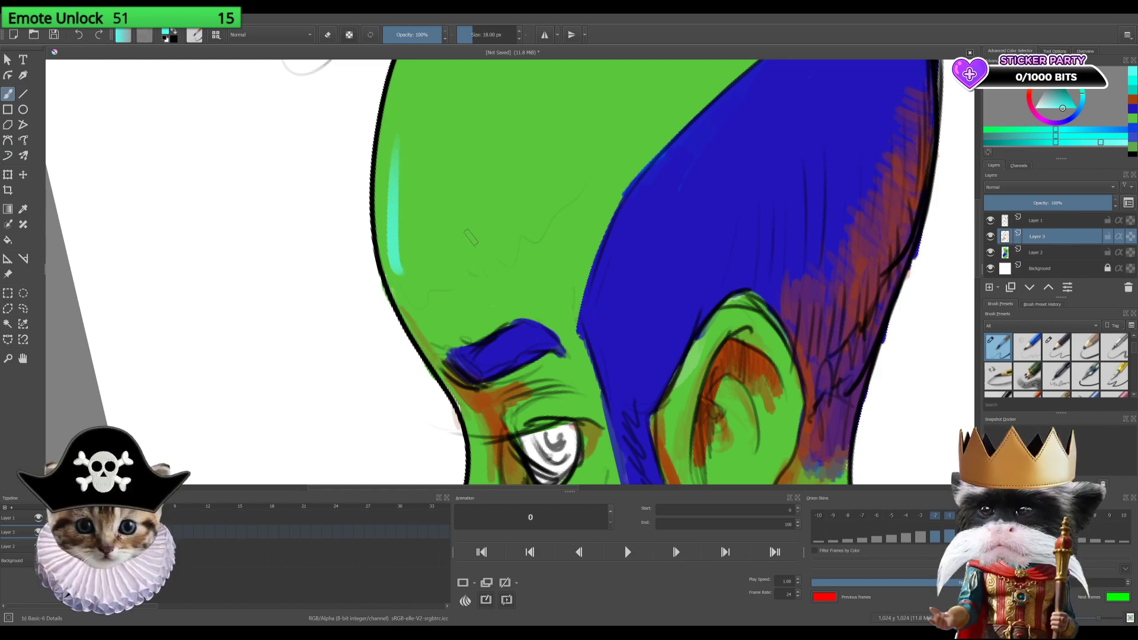
pyautogui.hotkey('ctrl', 'z')
pyautogui.hotkey('ctrl', 'z')
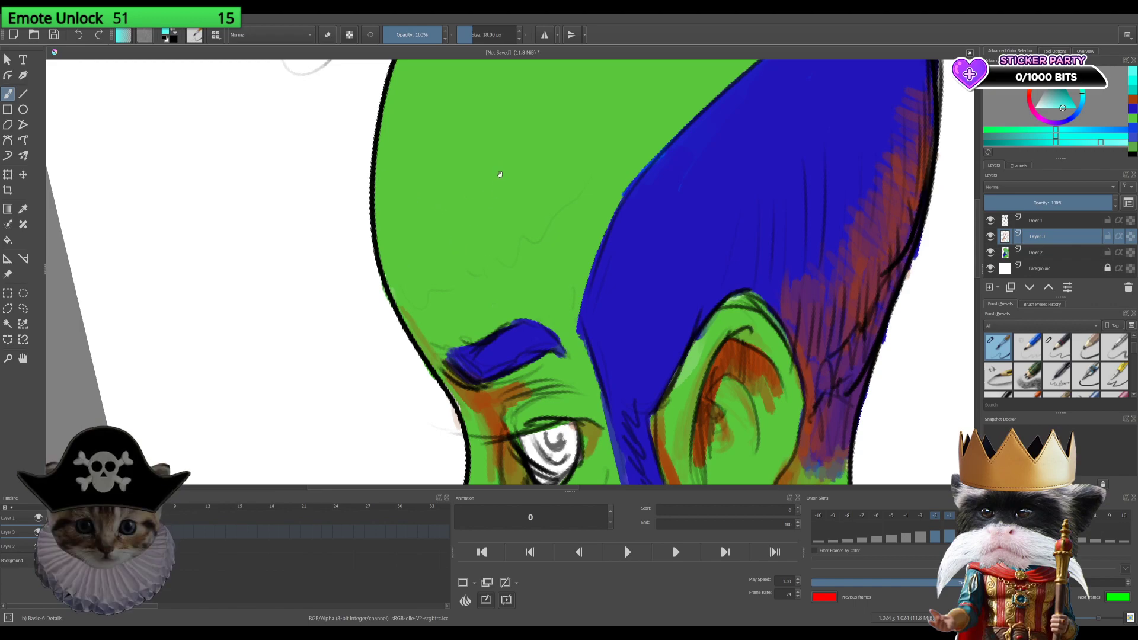
pyautogui.scroll(3, 498, 195)
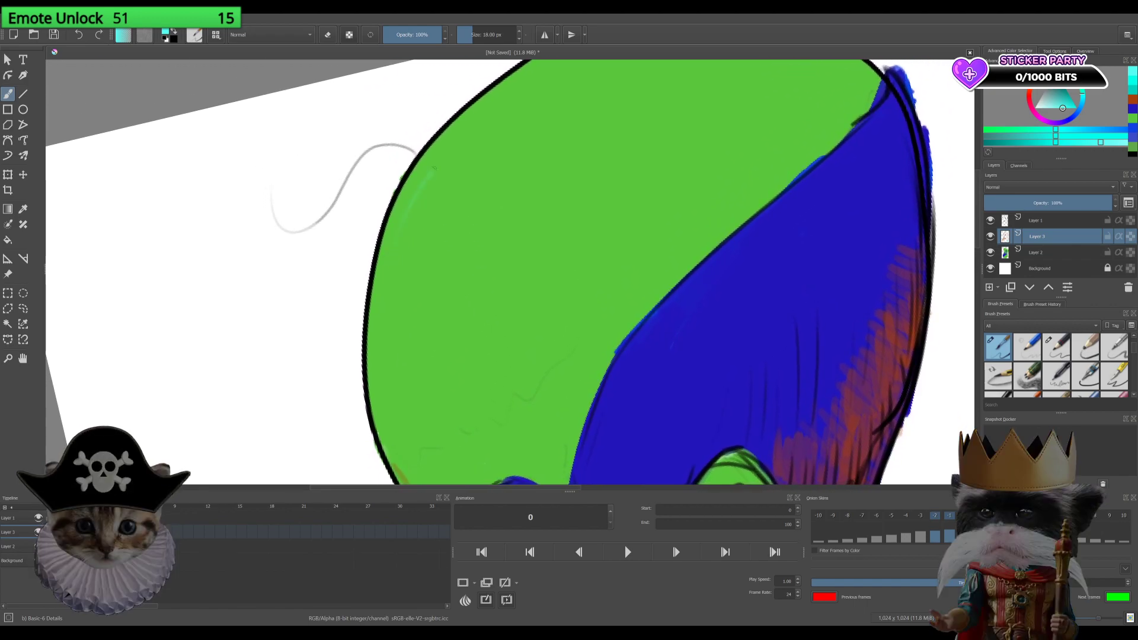
# Step: Paint cyan rim highlights along the head's left and upper-left edges
pyautogui.moveTo(446, 140); pyautogui.dragTo(389, 286)
pyautogui.moveTo(465, 123); pyautogui.dragTo(394, 229)
pyautogui.moveTo(438, 142)
pyautogui.mouseDown()
pyautogui.moveTo(402, 203)
pyautogui.moveTo(384, 325)
pyautogui.mouseUp()
pyautogui.moveTo(387, 269); pyautogui.dragTo(382, 397)
pyautogui.moveTo(396, 285); pyautogui.dragTo(440, 172)
pyautogui.moveTo(391, 307)
pyautogui.mouseDown()
pyautogui.moveTo(427, 207)
pyautogui.moveTo(501, 93)
pyautogui.moveTo(425, 176)
pyautogui.mouseUp()
pyautogui.moveTo(385, 386); pyautogui.dragTo(393, 449)
pyautogui.scroll(5, 538, 331)
pyautogui.moveTo(494, 264); pyautogui.dragTo(572, 198)
pyautogui.moveTo(504, 234)
pyautogui.mouseDown()
pyautogui.moveTo(587, 188)
pyautogui.moveTo(474, 267)
pyautogui.mouseUp()
pyautogui.scroll(-6, 549, 326)
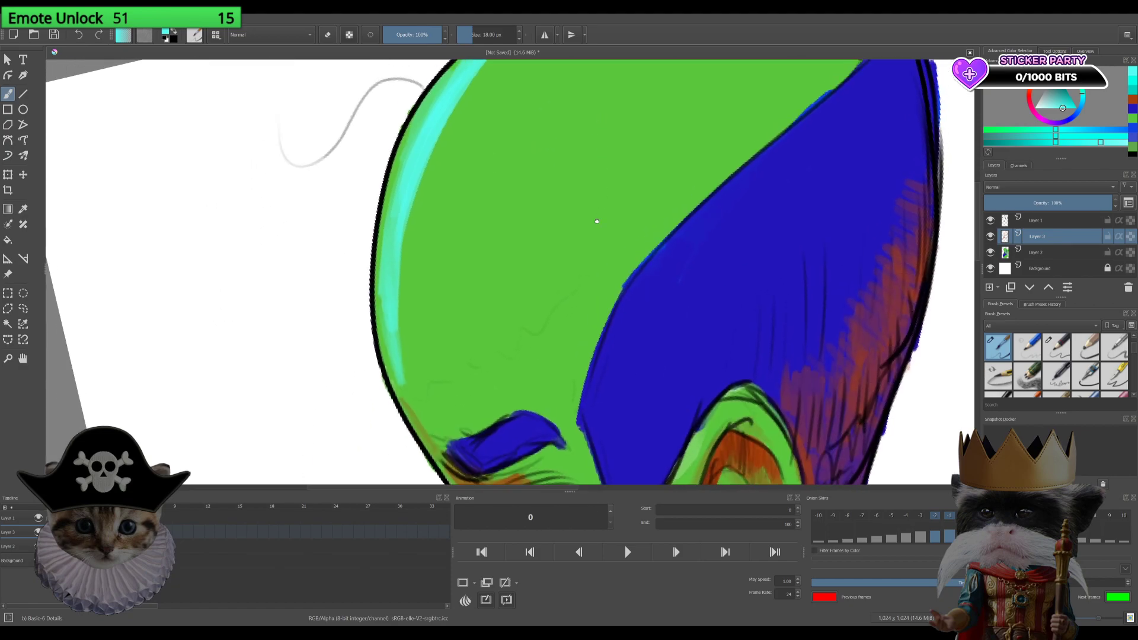
# Step: Hatch a light-blue highlight along the blue skull band's edge
pyautogui.moveTo(546, 472)
pyautogui.mouseDown()
pyautogui.moveTo(536, 379)
pyautogui.moveTo(628, 302)
pyautogui.mouseUp()
pyautogui.moveTo(578, 350); pyautogui.dragTo(706, 224)
pyautogui.moveTo(616, 302); pyautogui.dragTo(753, 183)
pyautogui.moveTo(697, 225); pyautogui.dragTo(833, 106)
pyautogui.moveTo(761, 178); pyautogui.dragTo(849, 94)
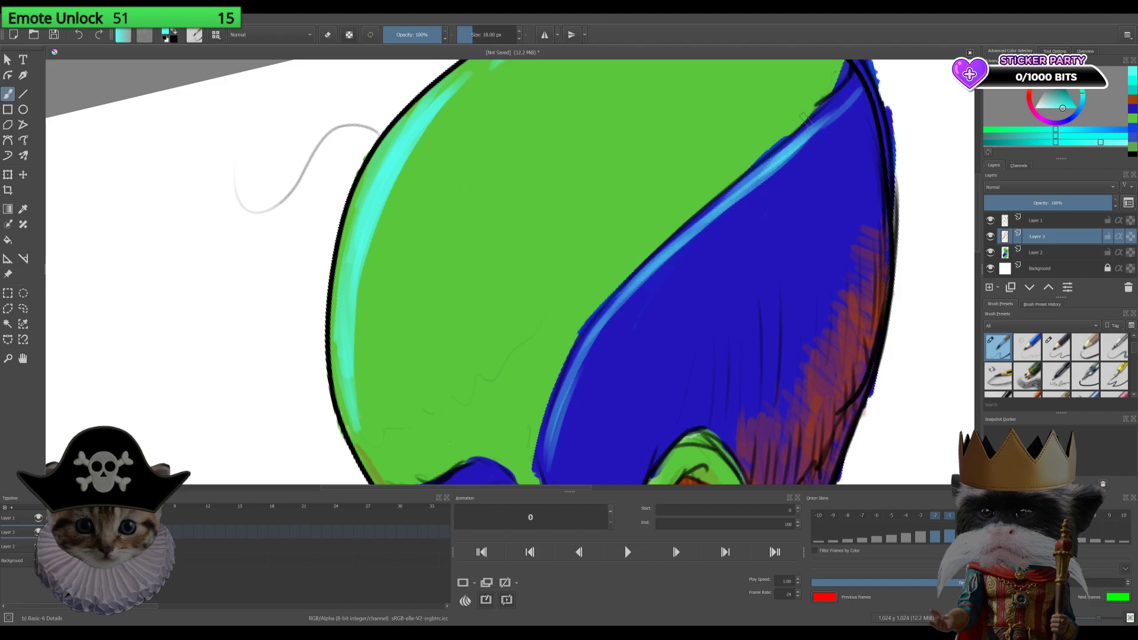
pyautogui.moveTo(616, 403); pyautogui.dragTo(665, 206)
pyautogui.moveTo(598, 312)
pyautogui.mouseDown()
pyautogui.moveTo(597, 257)
pyautogui.moveTo(633, 184)
pyautogui.mouseUp()
pyautogui.moveTo(628, 222); pyautogui.dragTo(658, 148)
pyautogui.moveTo(731, 180); pyautogui.dragTo(647, 291)
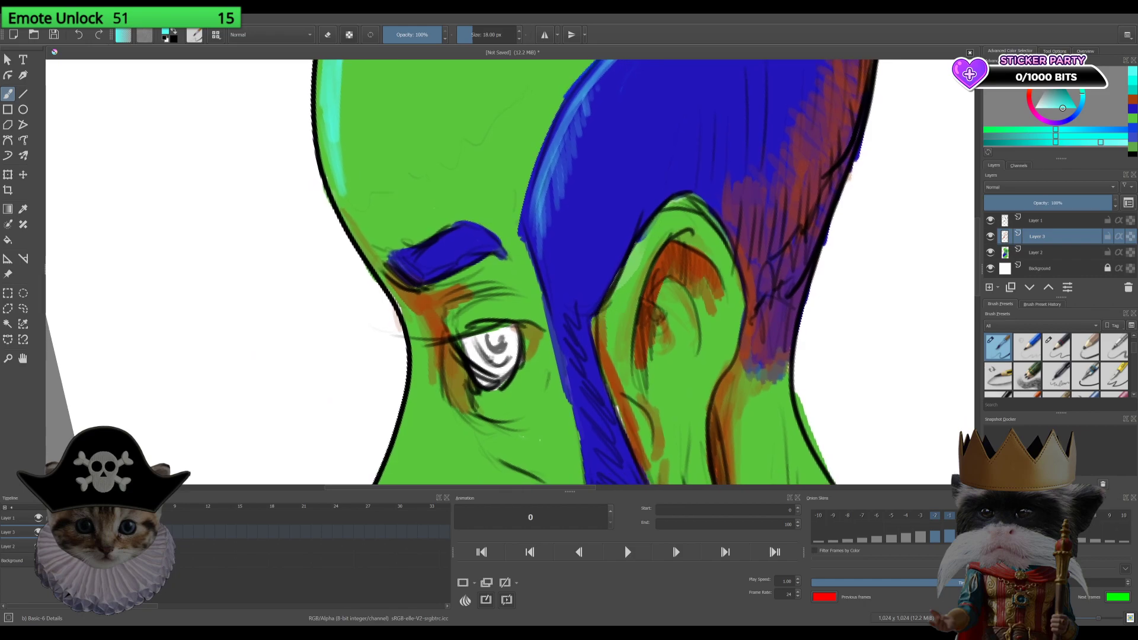
# Step: Highlight the ear's outer edge, inner ear and earlobe in light cyan
pyautogui.moveTo(604, 325); pyautogui.dragTo(663, 215)
pyautogui.moveTo(661, 273); pyautogui.dragTo(669, 184)
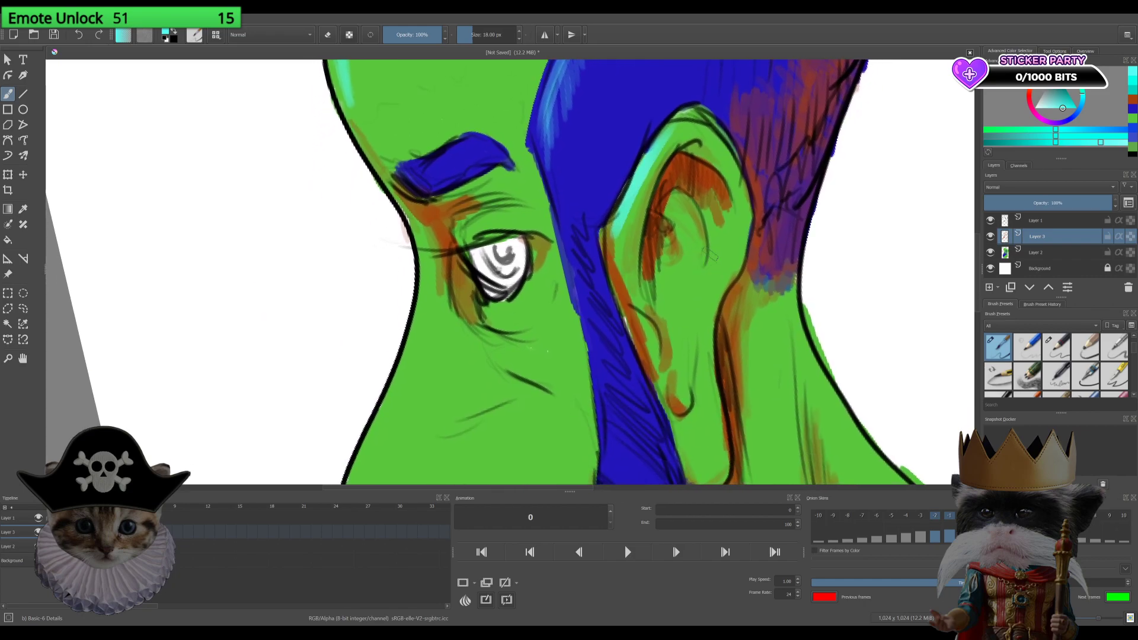
pyautogui.moveTo(702, 278); pyautogui.dragTo(712, 206)
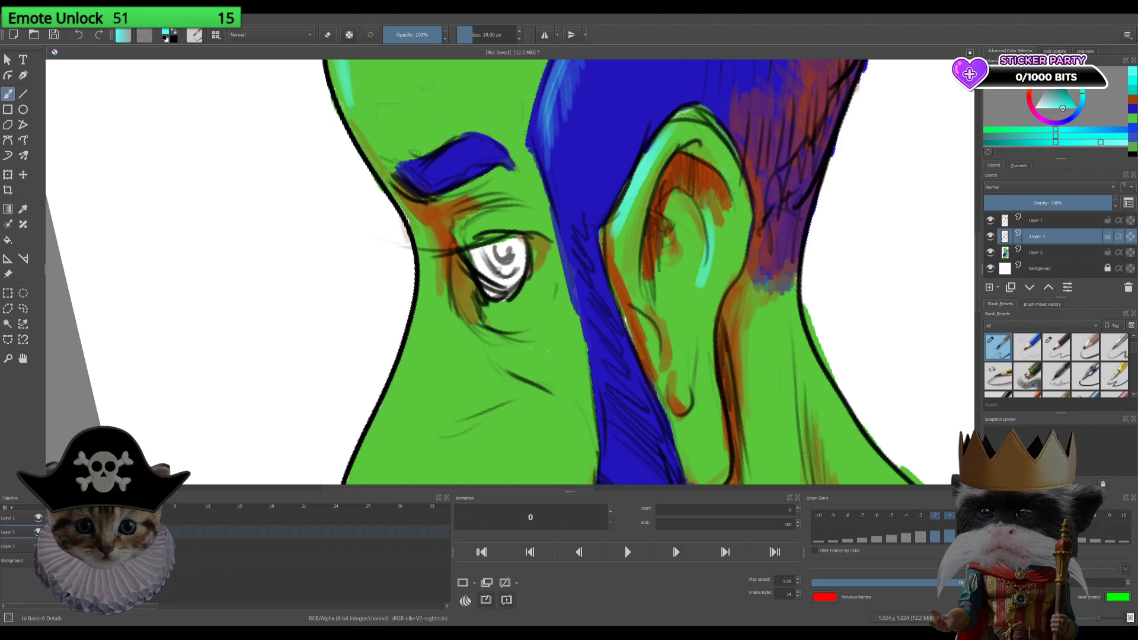
pyautogui.moveTo(712, 281); pyautogui.dragTo(694, 384)
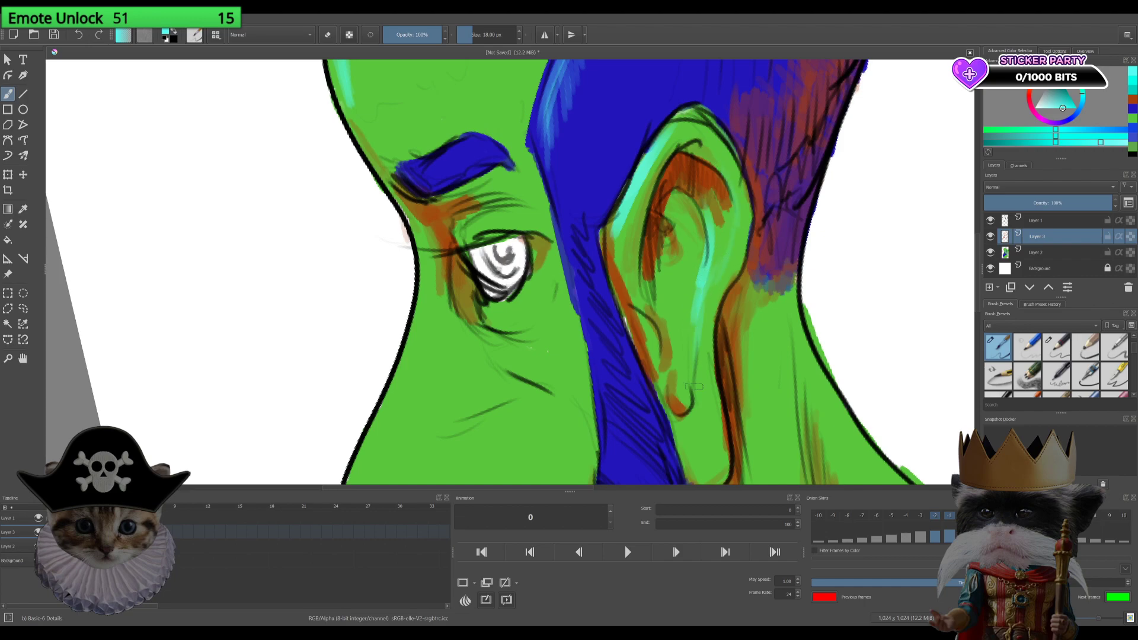
pyautogui.moveTo(683, 432)
pyautogui.mouseDown()
pyautogui.moveTo(696, 393)
pyautogui.moveTo(693, 304)
pyautogui.mouseUp()
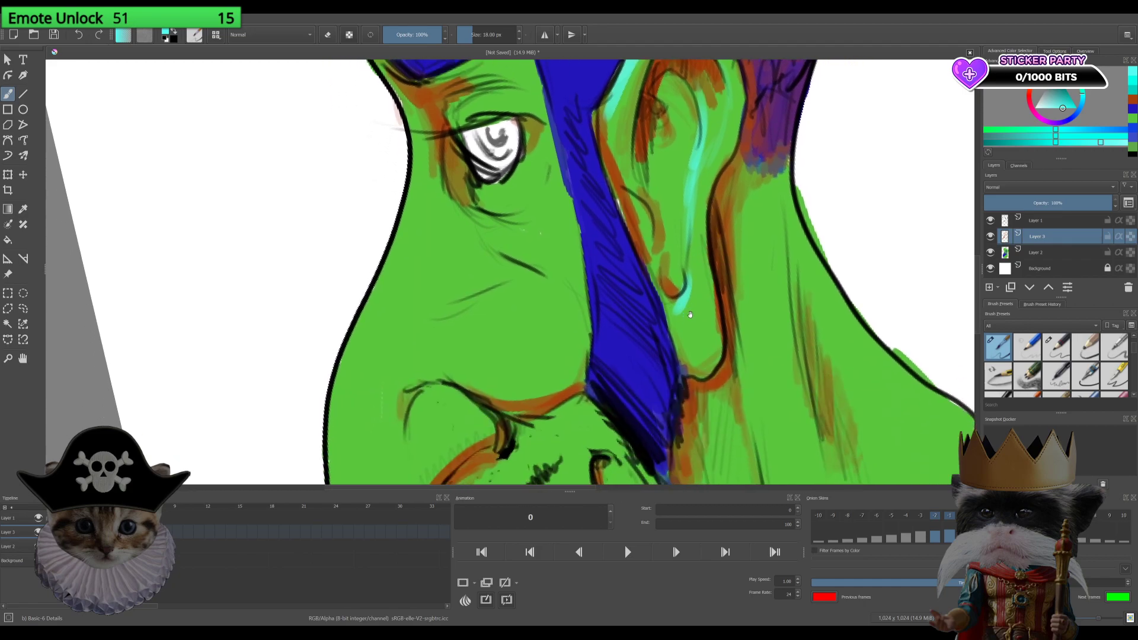
# Step: Lighten the blue strip's left edge and add cyan highlights under the eye and on the brow
pyautogui.moveTo(598, 368); pyautogui.dragTo(578, 209)
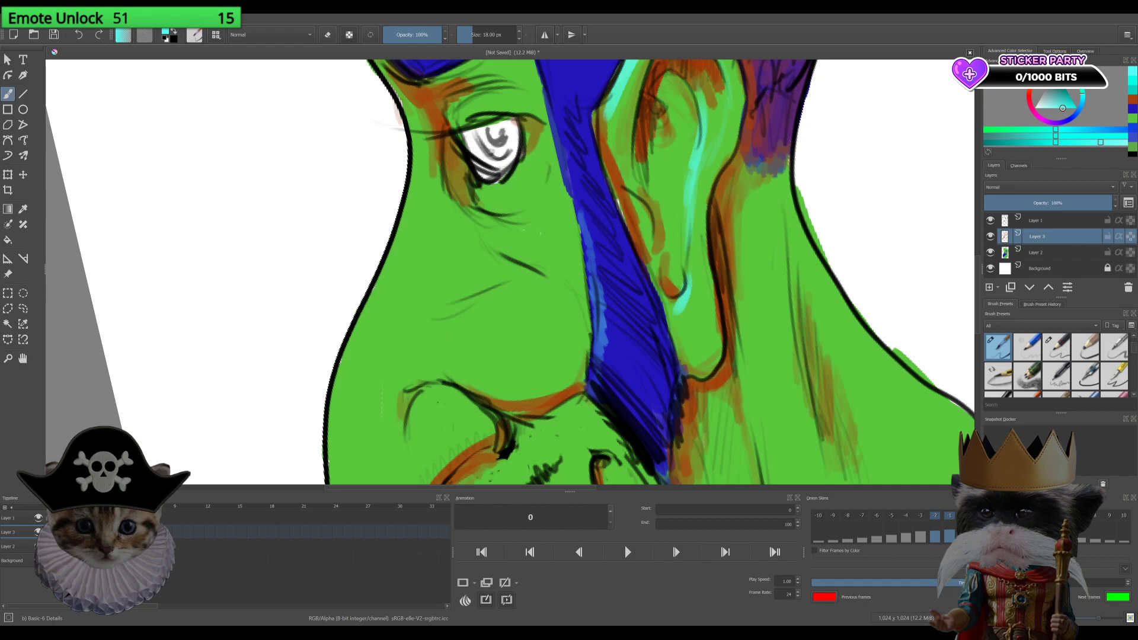
pyautogui.moveTo(599, 367)
pyautogui.mouseDown()
pyautogui.moveTo(616, 332)
pyautogui.moveTo(610, 302)
pyautogui.moveTo(611, 401)
pyautogui.moveTo(652, 346)
pyautogui.mouseUp()
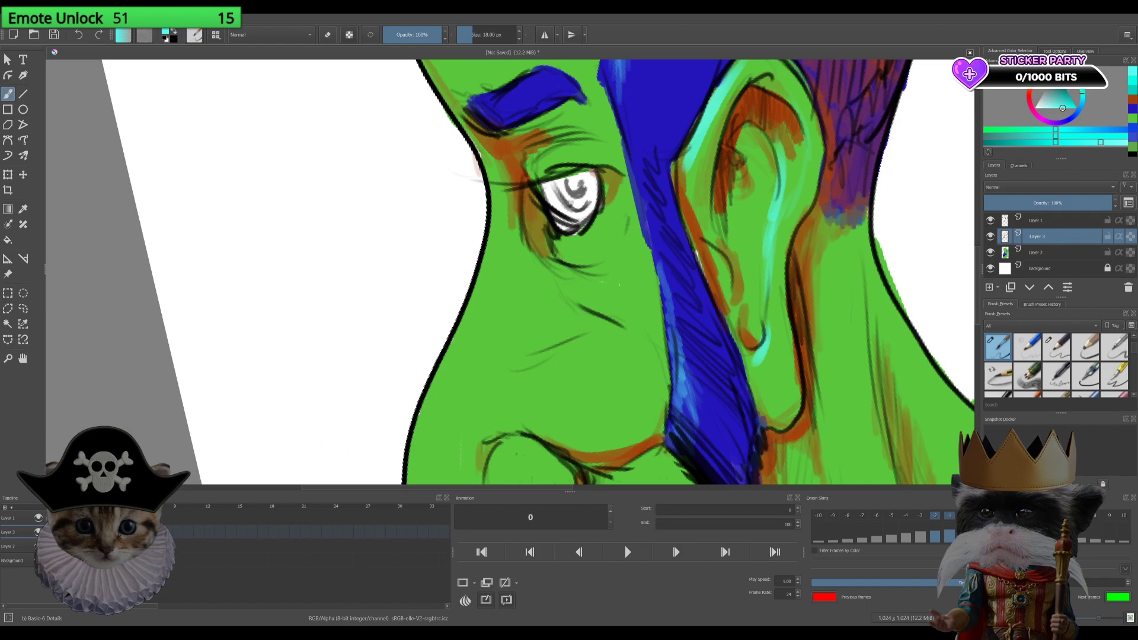
pyautogui.moveTo(560, 267)
pyautogui.mouseDown()
pyautogui.moveTo(596, 279)
pyautogui.moveTo(626, 272)
pyautogui.mouseUp()
pyautogui.moveTo(593, 238); pyautogui.dragTo(608, 233)
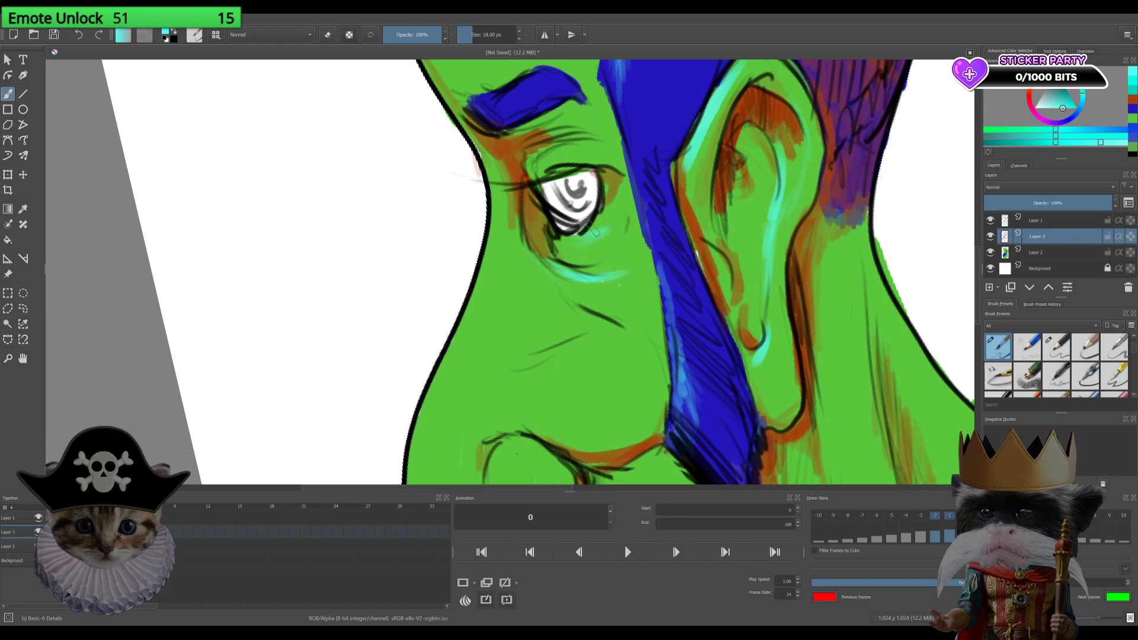
pyautogui.moveTo(534, 161); pyautogui.dragTo(557, 152)
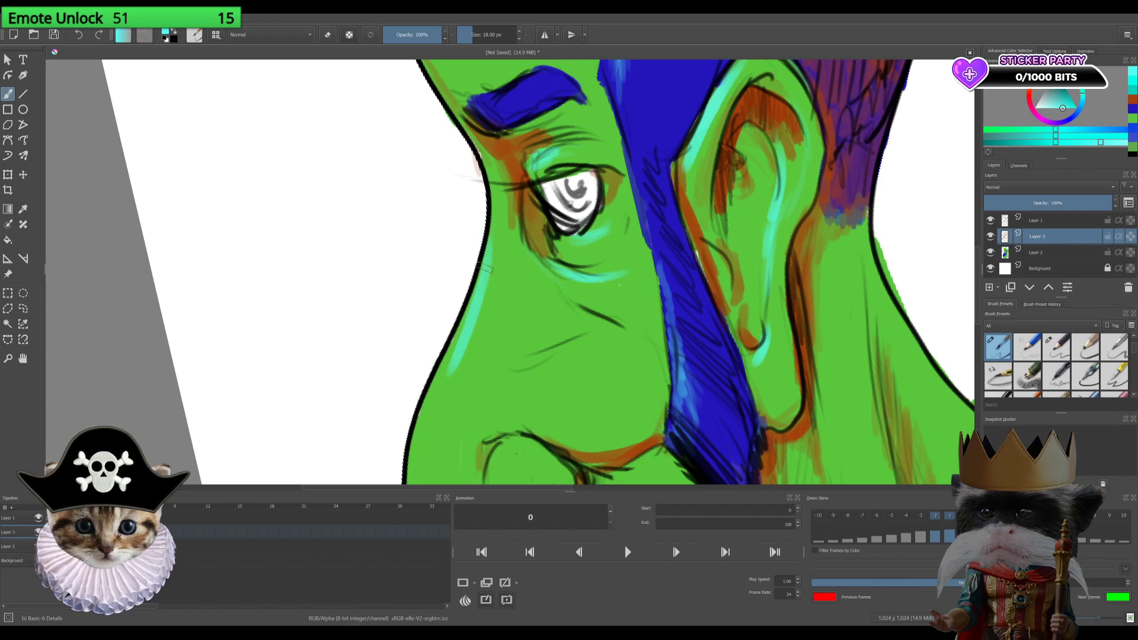
pyautogui.moveTo(486, 380); pyautogui.dragTo(581, 185)
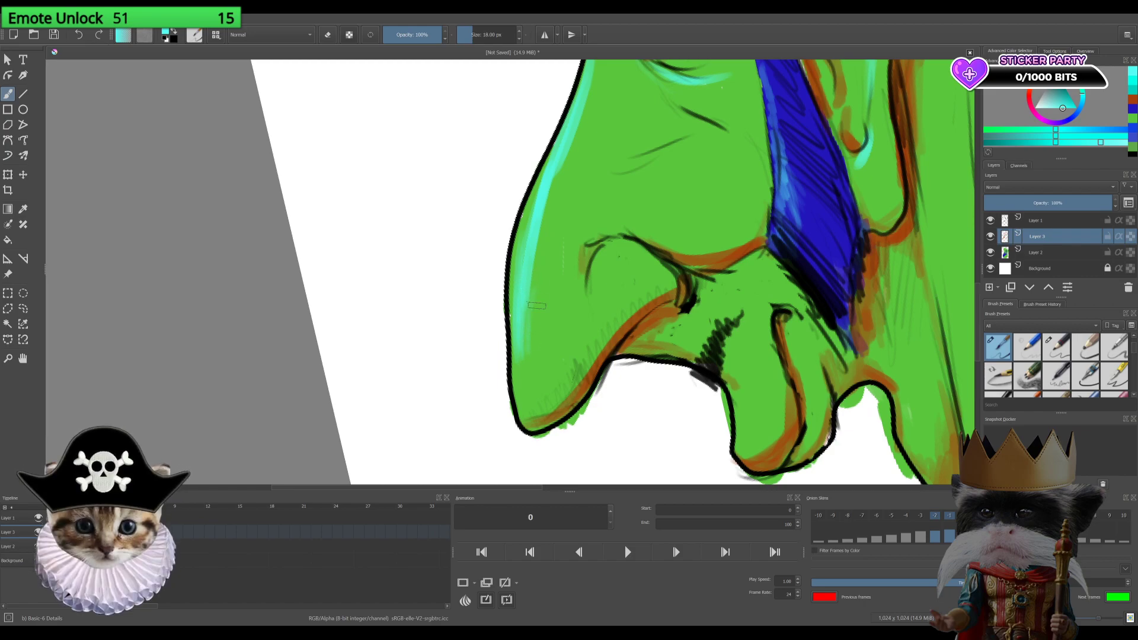
# Step: Add cyan highlights on the nose's lower edge, near the nostril and across the cheek
pyautogui.moveTo(524, 376)
pyautogui.mouseDown()
pyautogui.moveTo(521, 408)
pyautogui.moveTo(531, 386)
pyautogui.mouseUp()
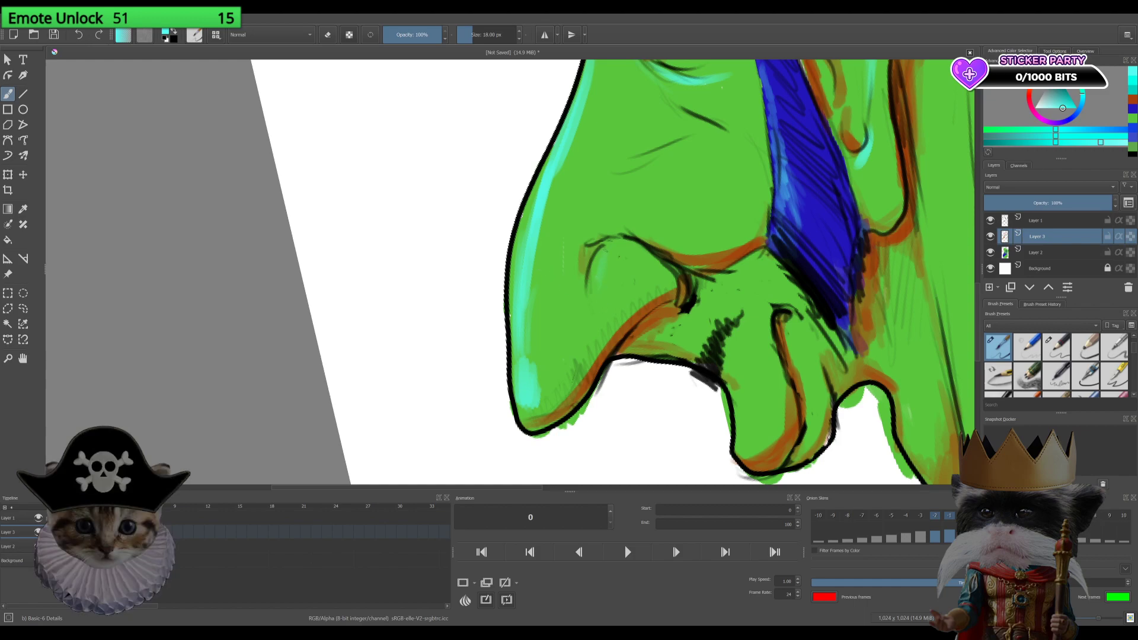
pyautogui.moveTo(610, 258); pyautogui.dragTo(602, 293)
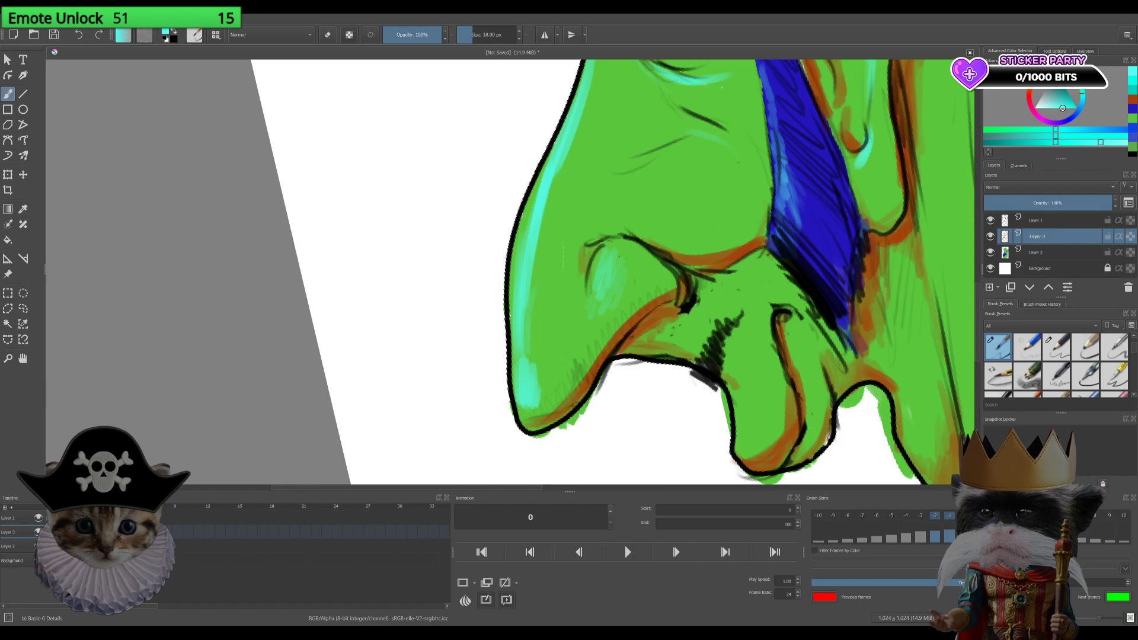
pyautogui.moveTo(685, 148)
pyautogui.mouseDown()
pyautogui.moveTo(744, 156)
pyautogui.moveTo(752, 172)
pyautogui.mouseUp()
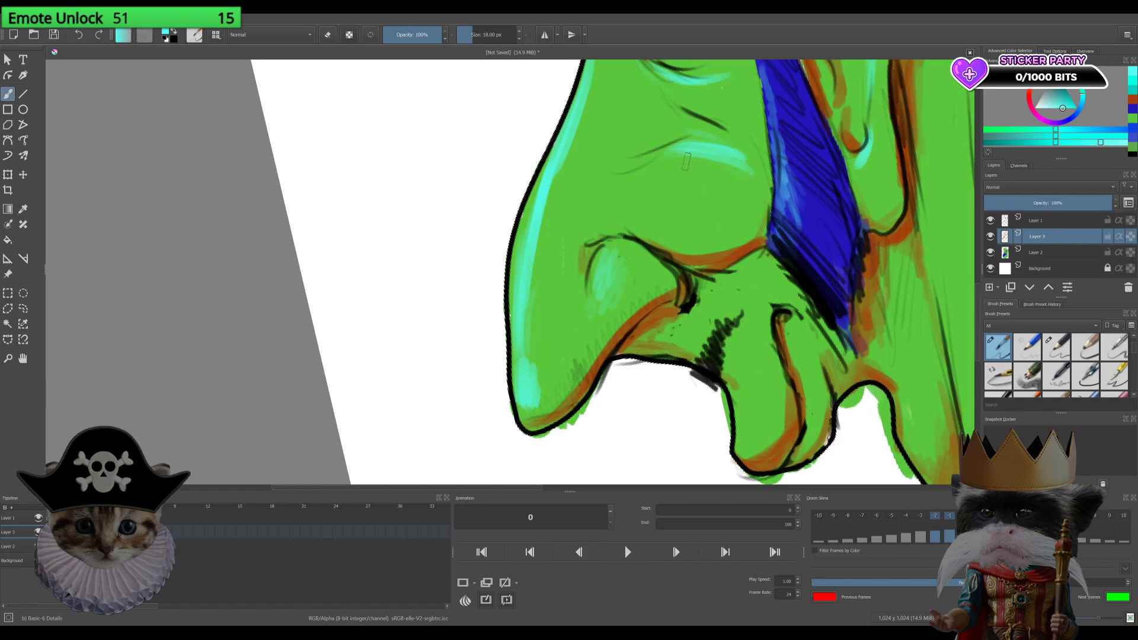
pyautogui.moveTo(645, 158); pyautogui.dragTo(687, 156)
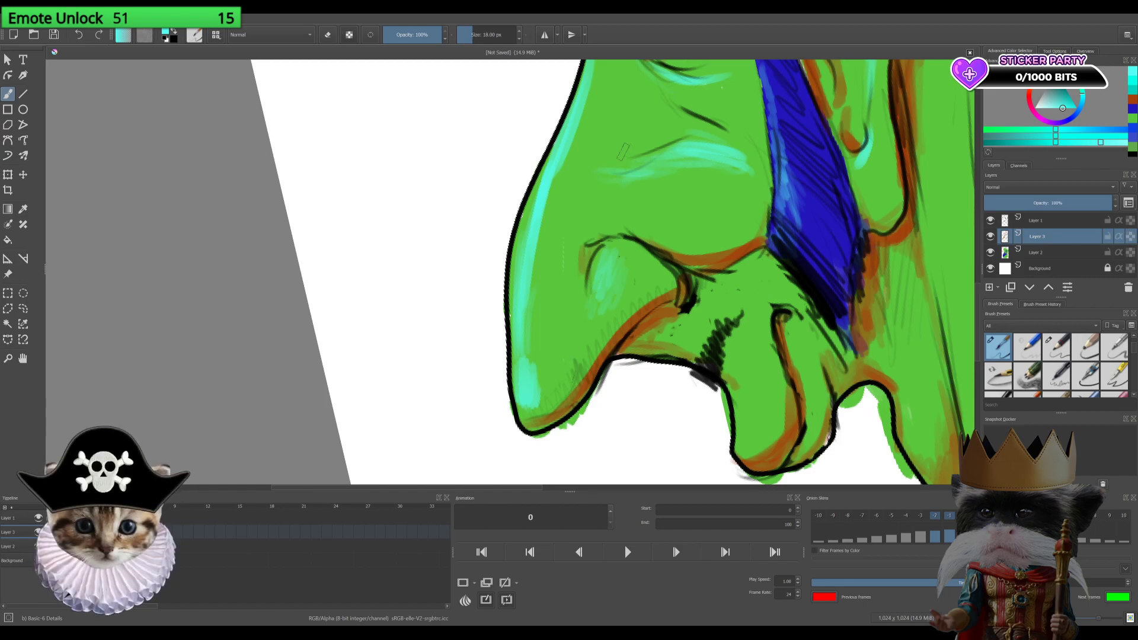
# Step: Brush a short cyan highlight on the lip and a long one down the neck
pyautogui.moveTo(696, 119); pyautogui.dragTo(703, 178)
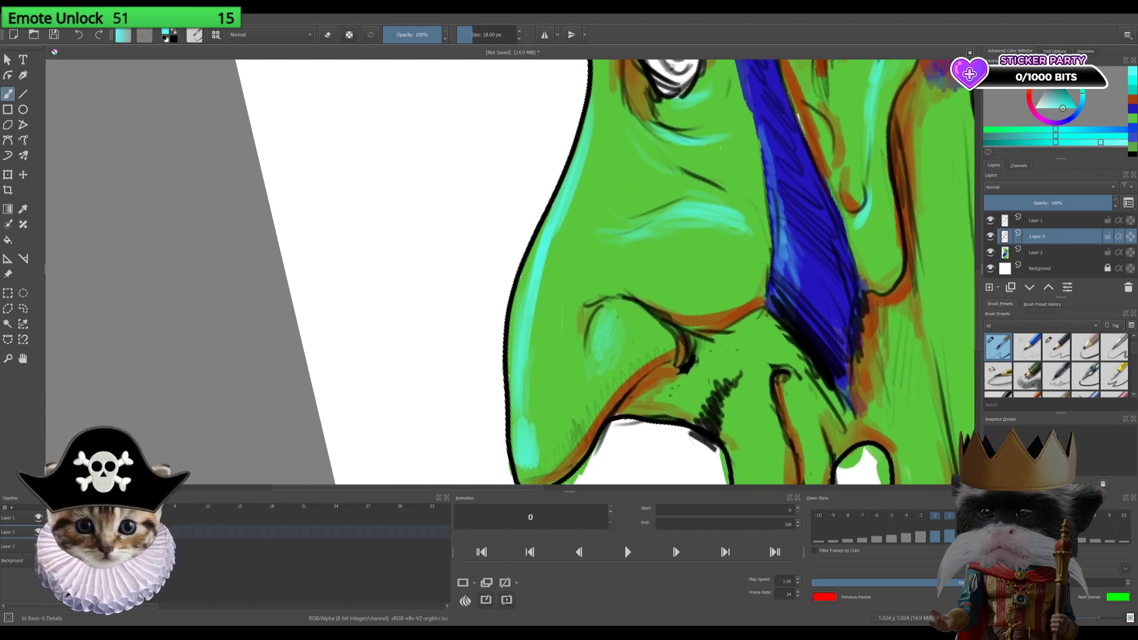
pyautogui.moveTo(954, 351); pyautogui.dragTo(851, 203)
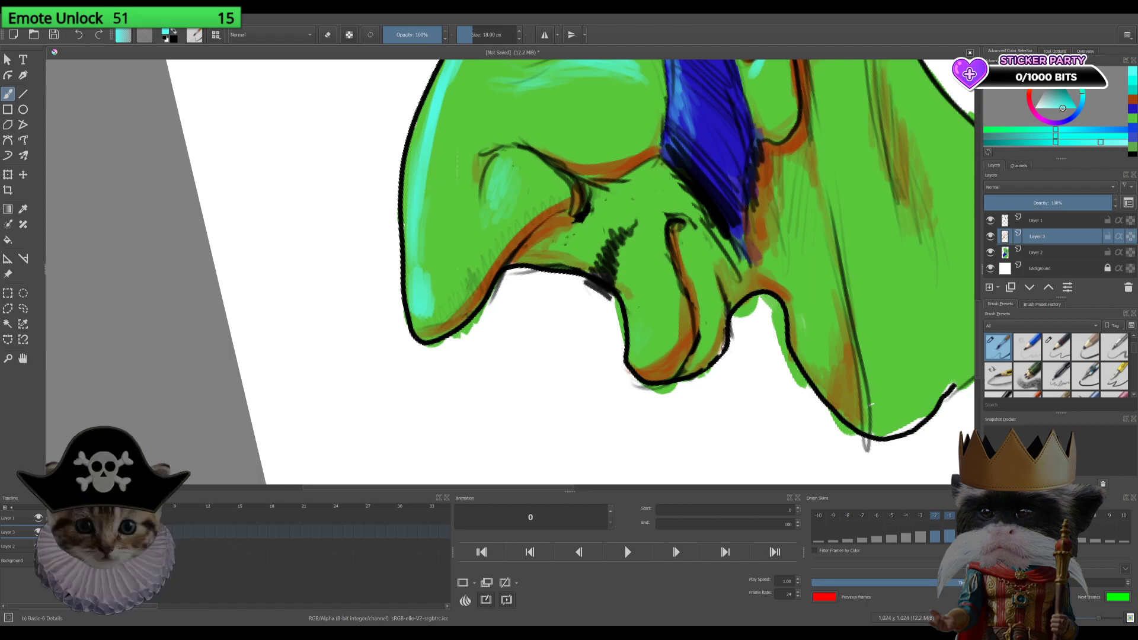
pyautogui.moveTo(650, 317); pyautogui.dragTo(651, 342)
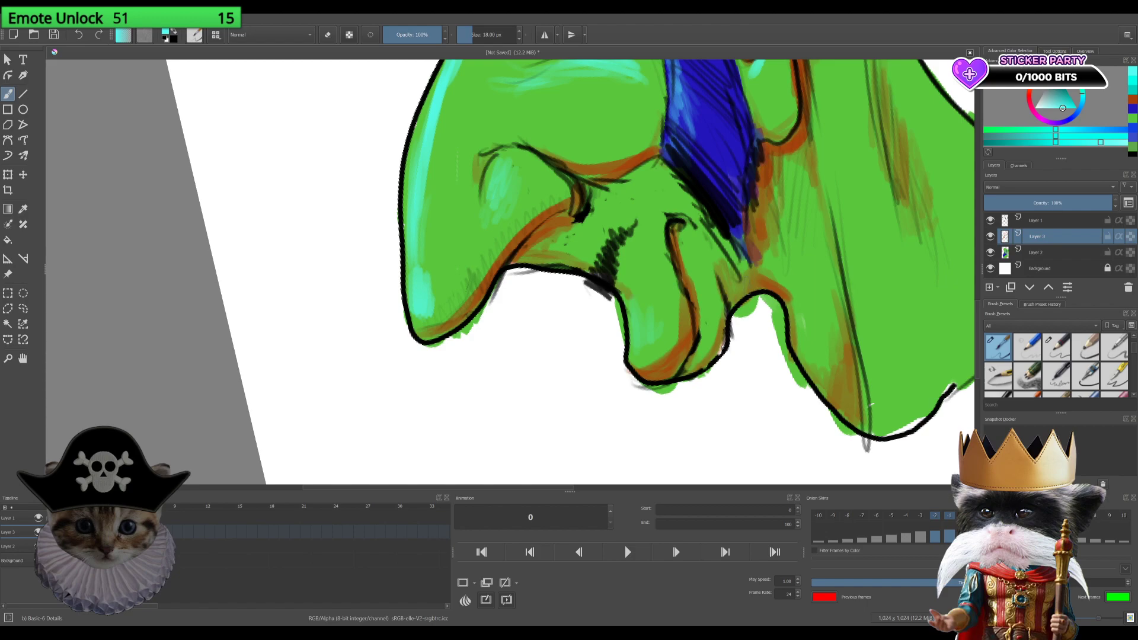
pyautogui.moveTo(856, 232)
pyautogui.mouseDown()
pyautogui.moveTo(804, 304)
pyautogui.moveTo(724, 355)
pyautogui.moveTo(821, 300)
pyautogui.moveTo(765, 405)
pyautogui.mouseUp()
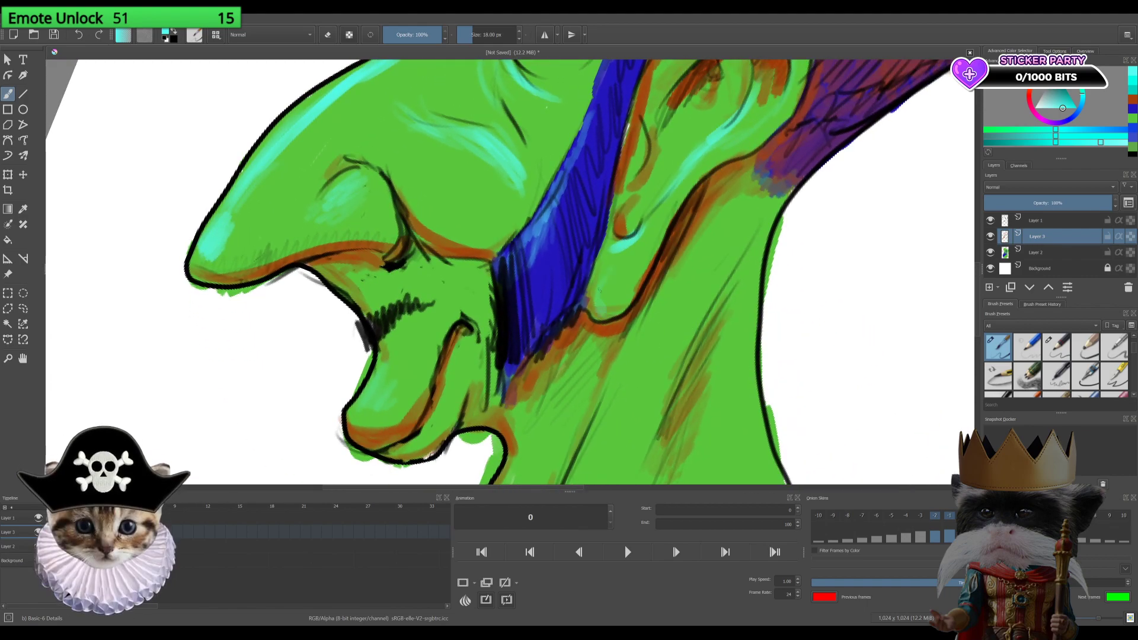
pyautogui.moveTo(818, 330)
pyautogui.mouseDown()
pyautogui.moveTo(856, 203)
pyautogui.moveTo(846, 255)
pyautogui.moveTo(822, 264)
pyautogui.moveTo(808, 211)
pyautogui.mouseUp()
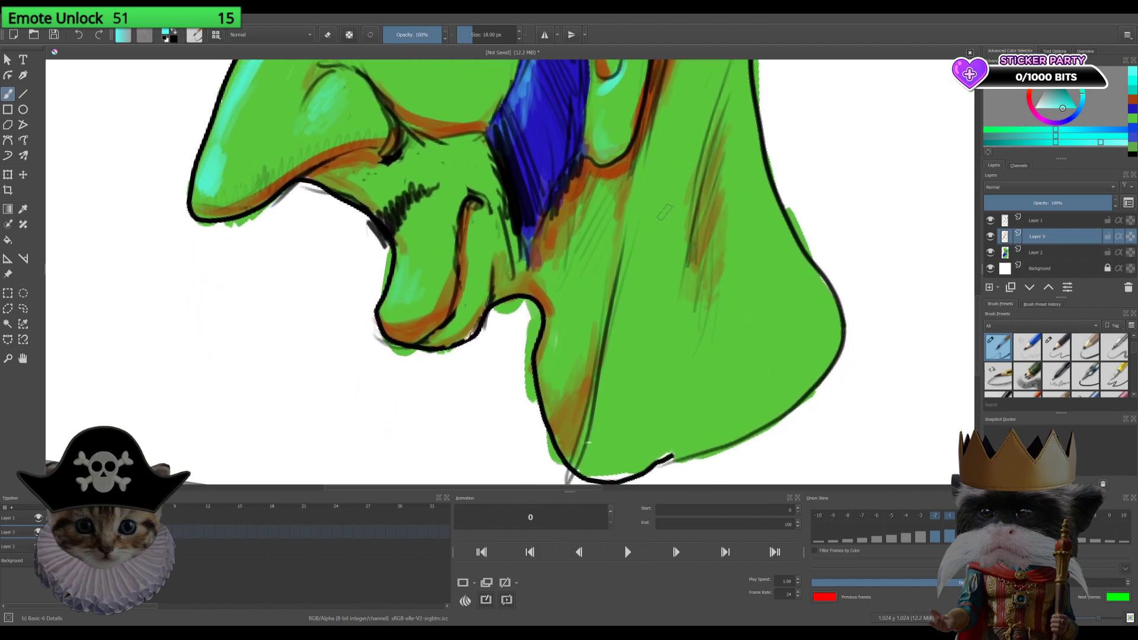
pyautogui.moveTo(650, 210); pyautogui.dragTo(611, 413)
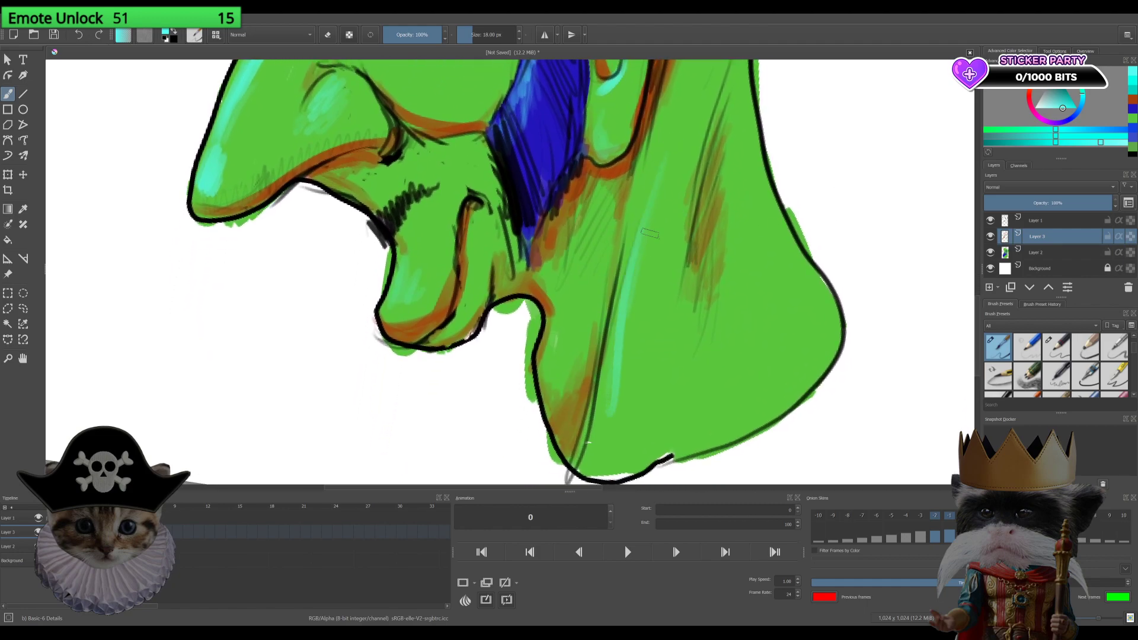
pyautogui.moveTo(610, 325); pyautogui.dragTo(740, 385)
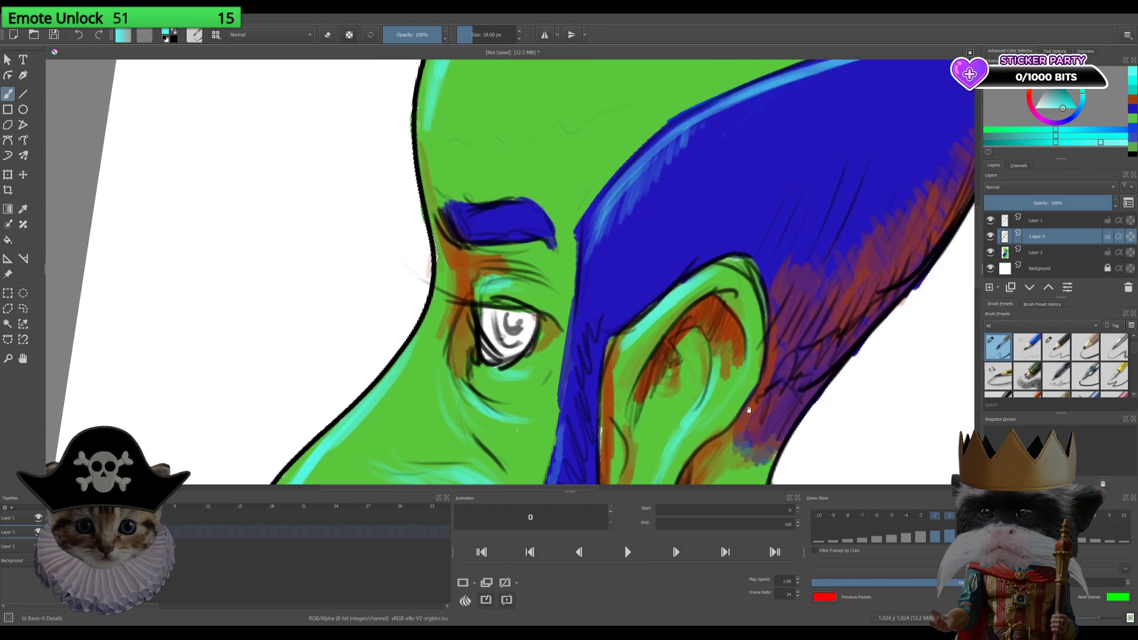
# Step: Pick a lighter cyan and dab small highlights on top of the bald head
pyautogui.press('-')
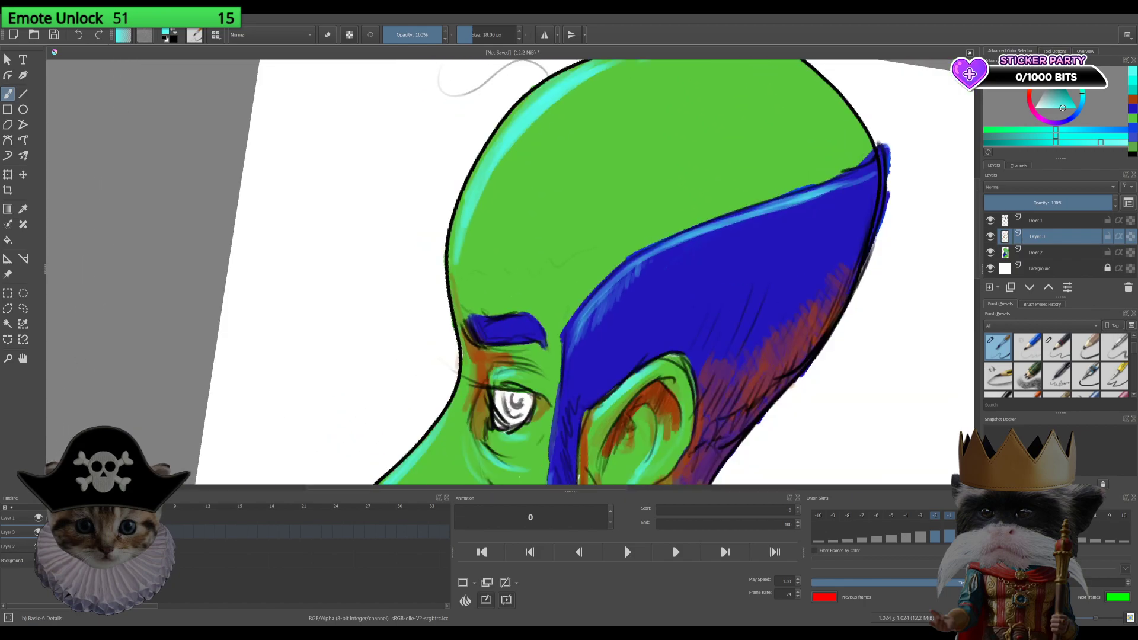
pyautogui.press('-')
pyautogui.press('-')
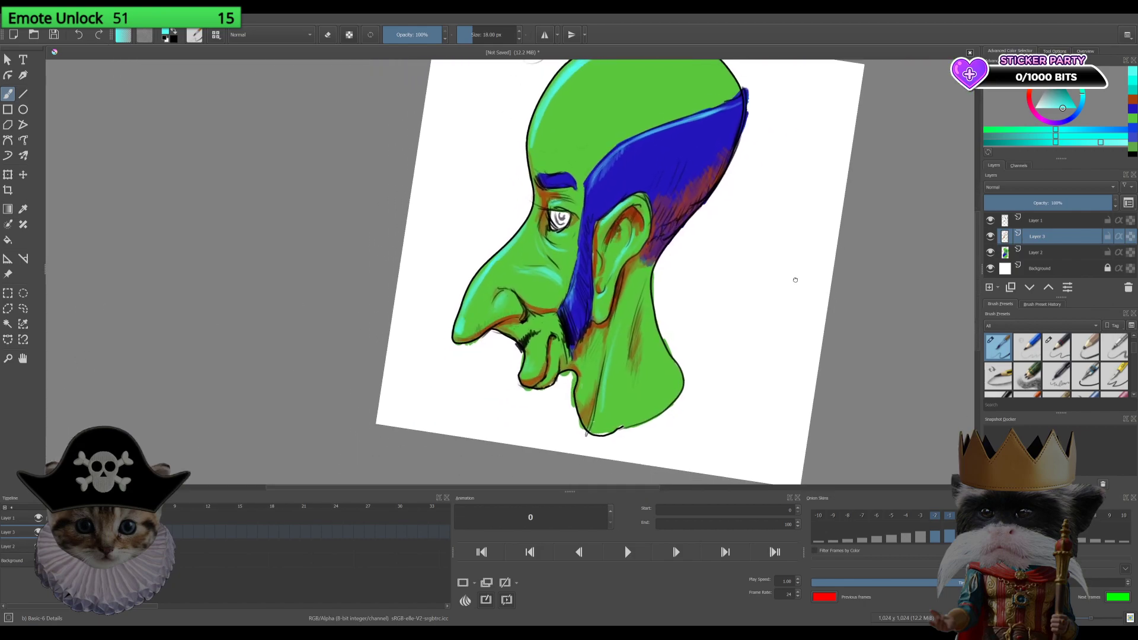
pyautogui.moveTo(768, 422); pyautogui.dragTo(785, 292)
pyautogui.click(1042, 109)
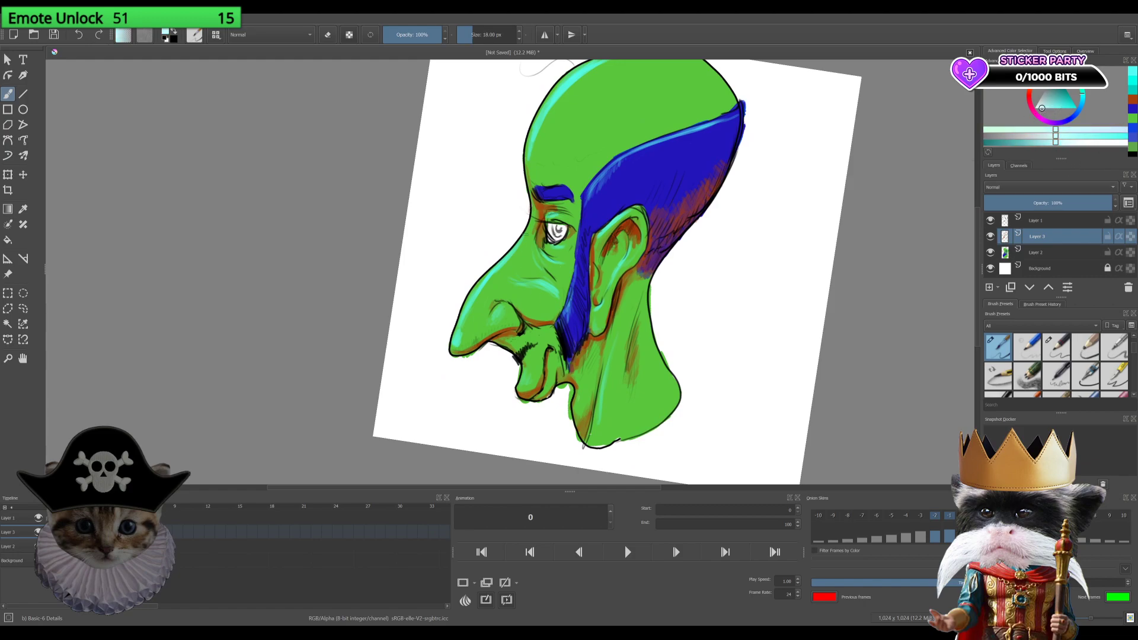
pyautogui.moveTo(535, 126); pyautogui.dragTo(547, 253)
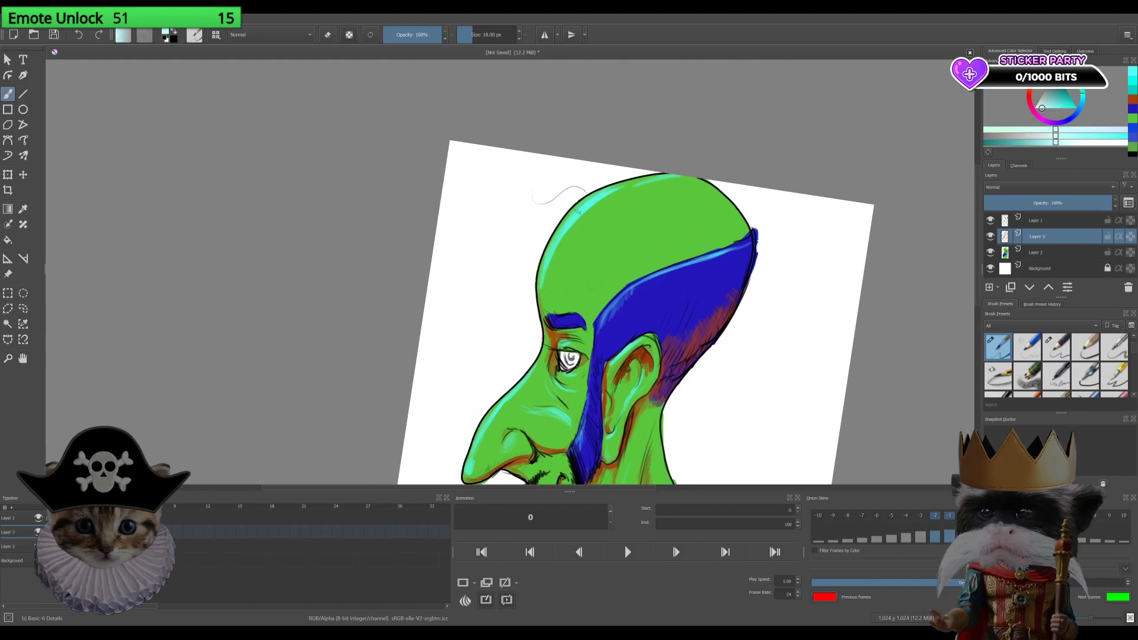
pyautogui.moveTo(581, 210); pyautogui.dragTo(585, 206)
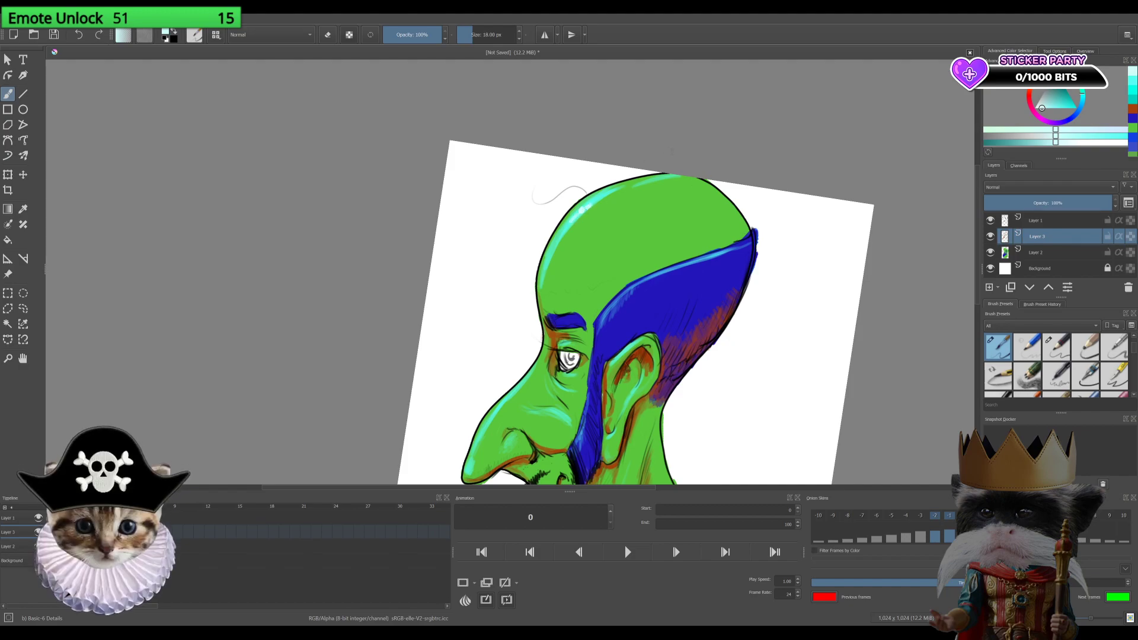
pyautogui.moveTo(649, 181); pyautogui.dragTo(659, 179)
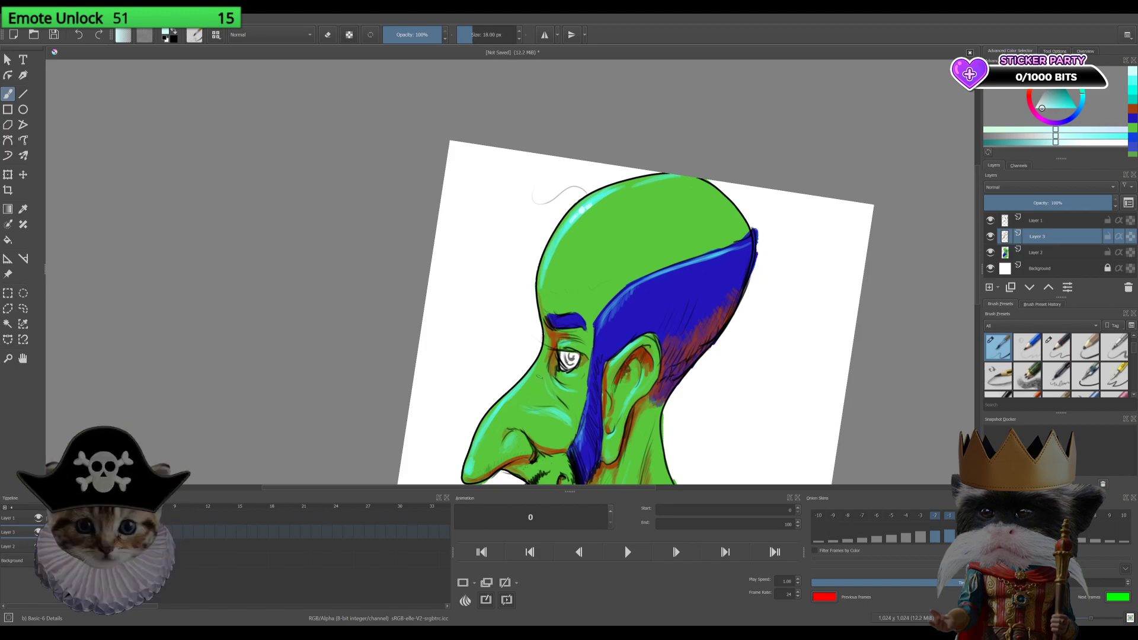
pyautogui.moveTo(543, 378); pyautogui.dragTo(560, 330)
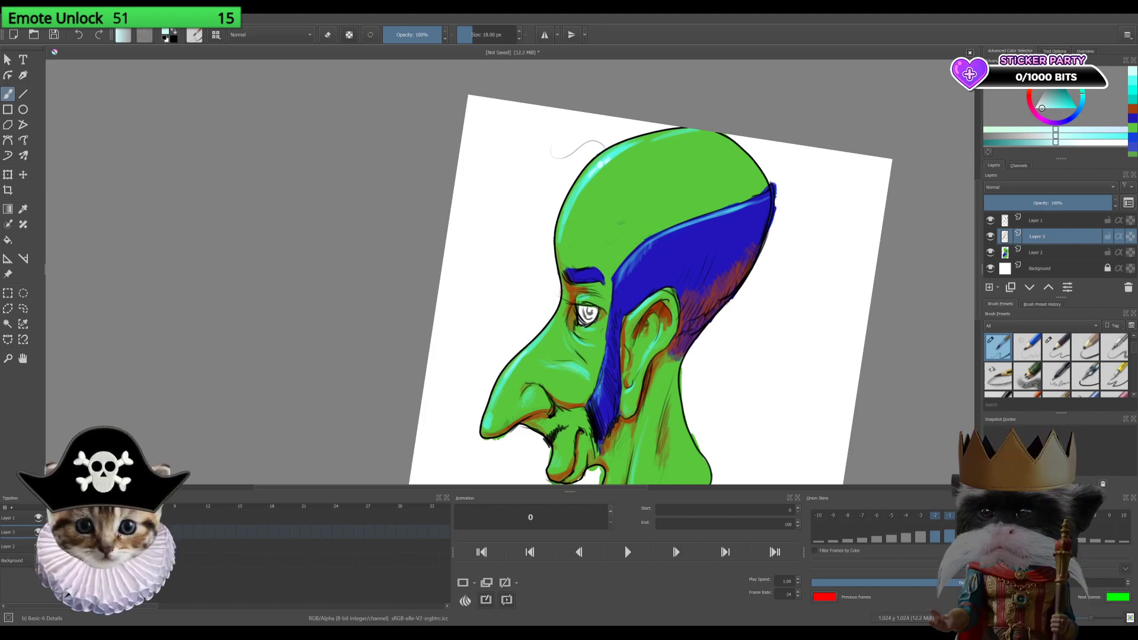
pyautogui.moveTo(621, 219)
pyautogui.mouseDown()
pyautogui.moveTo(611, 265)
pyautogui.moveTo(639, 251)
pyautogui.moveTo(648, 203)
pyautogui.mouseUp()
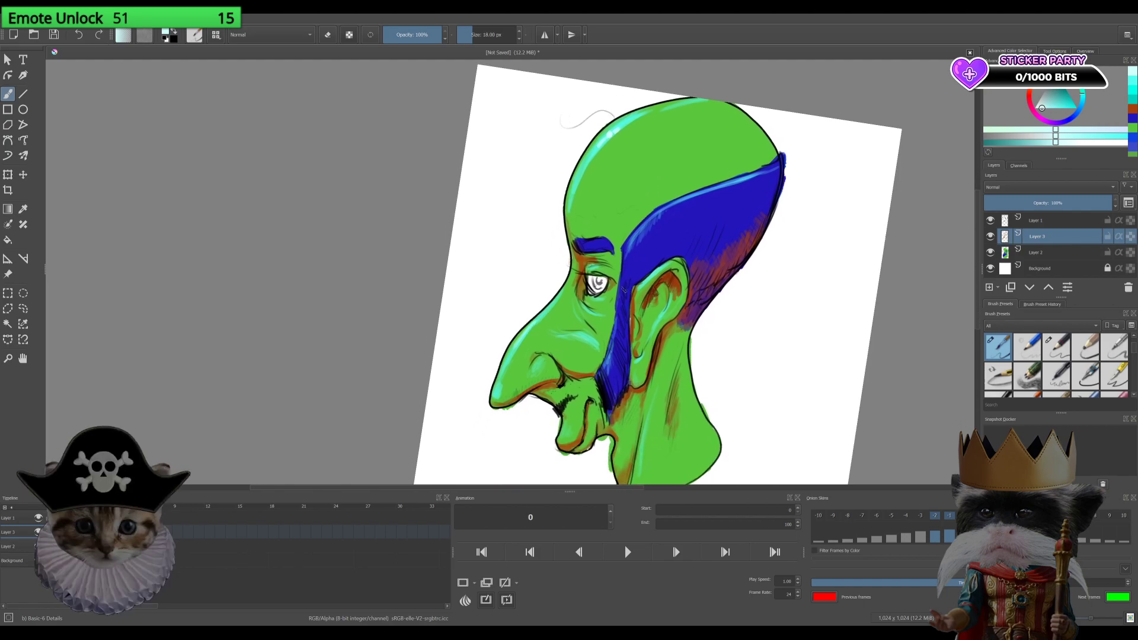
pyautogui.scroll(5, 621, 276)
pyautogui.moveTo(621, 276)
pyautogui.mouseDown()
pyautogui.moveTo(839, 308)
pyautogui.moveTo(760, 311)
pyautogui.mouseUp()
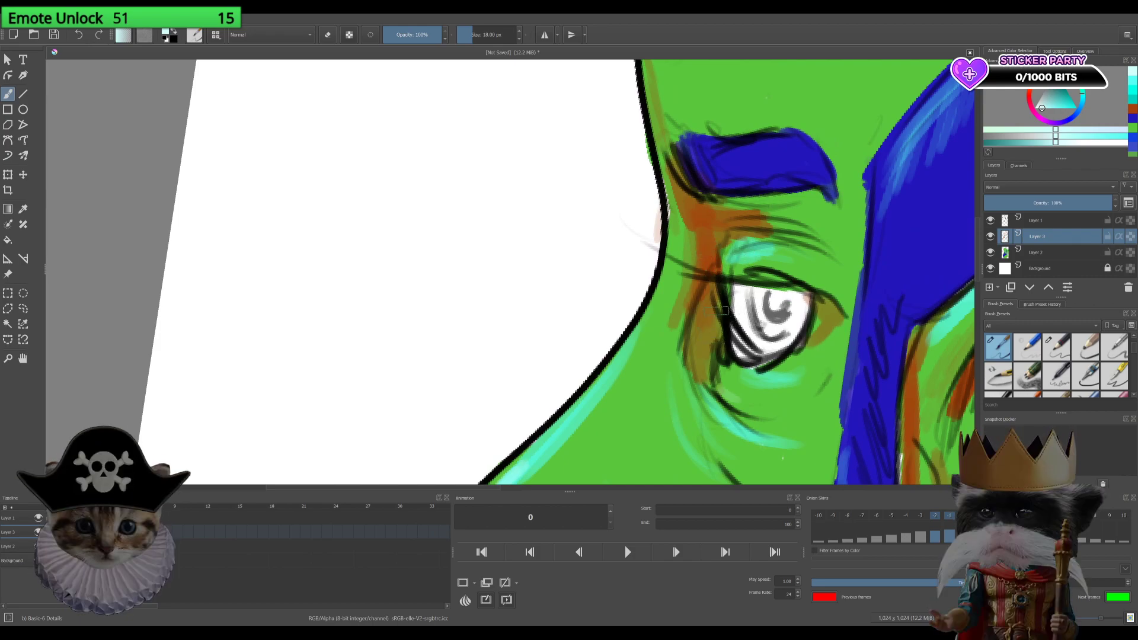
# Step: Paint sampled green over the lower eye white, then shade its lower-left edge in eyebrow orange-brown
pyautogui.keyDown('ctrl'); pyautogui.click(620, 359); pyautogui.keyUp('ctrl')
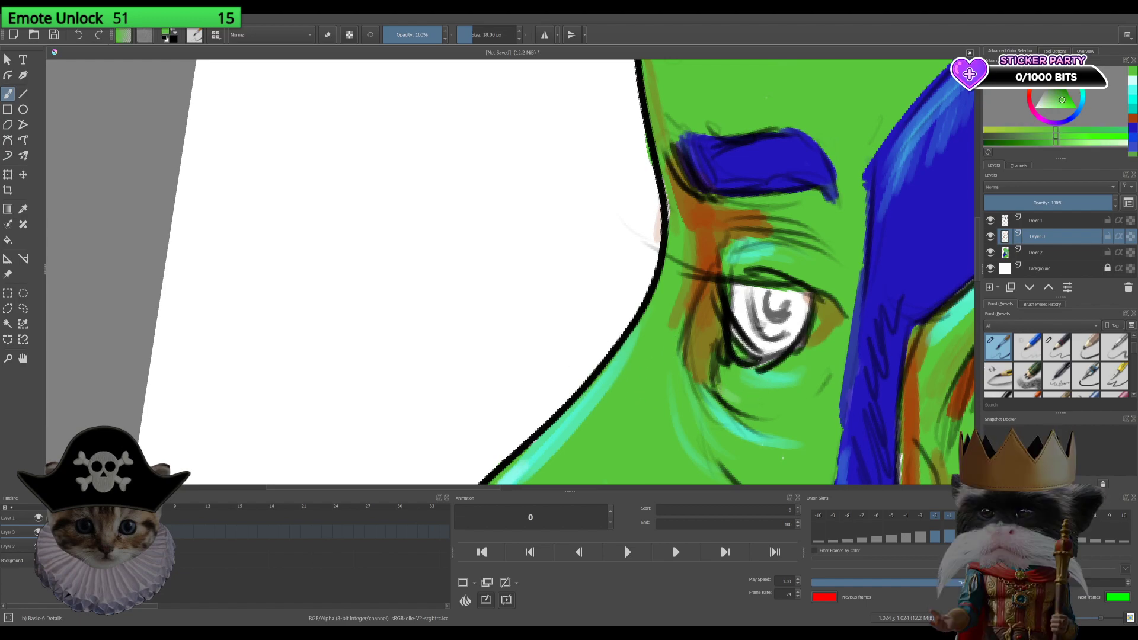
pyautogui.moveTo(766, 363); pyautogui.dragTo(735, 332)
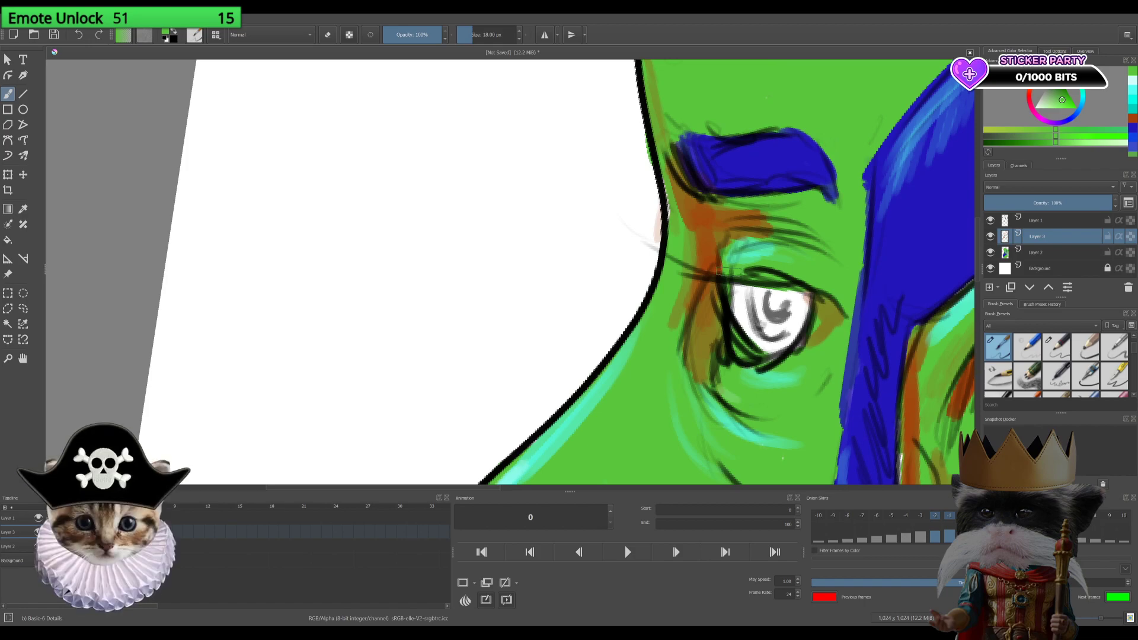
pyautogui.keyDown('ctrl'); pyautogui.click(687, 216); pyautogui.keyUp('ctrl')
pyautogui.moveTo(726, 358); pyautogui.dragTo(746, 333)
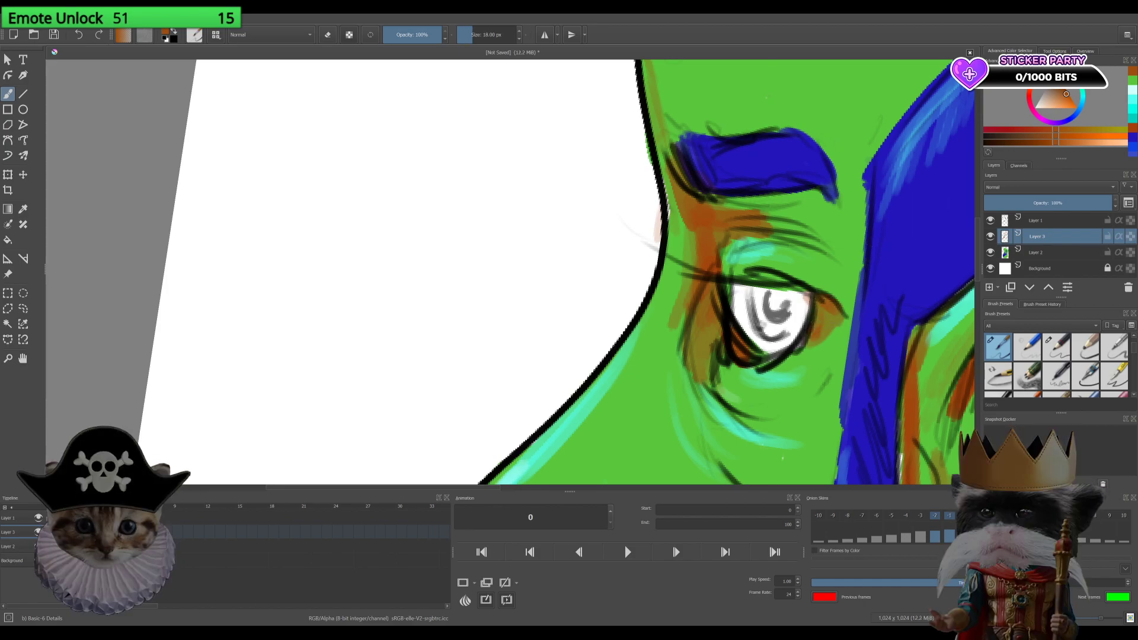
pyautogui.press('-')
pyautogui.press('-')
pyautogui.press('-')
pyautogui.press('-')
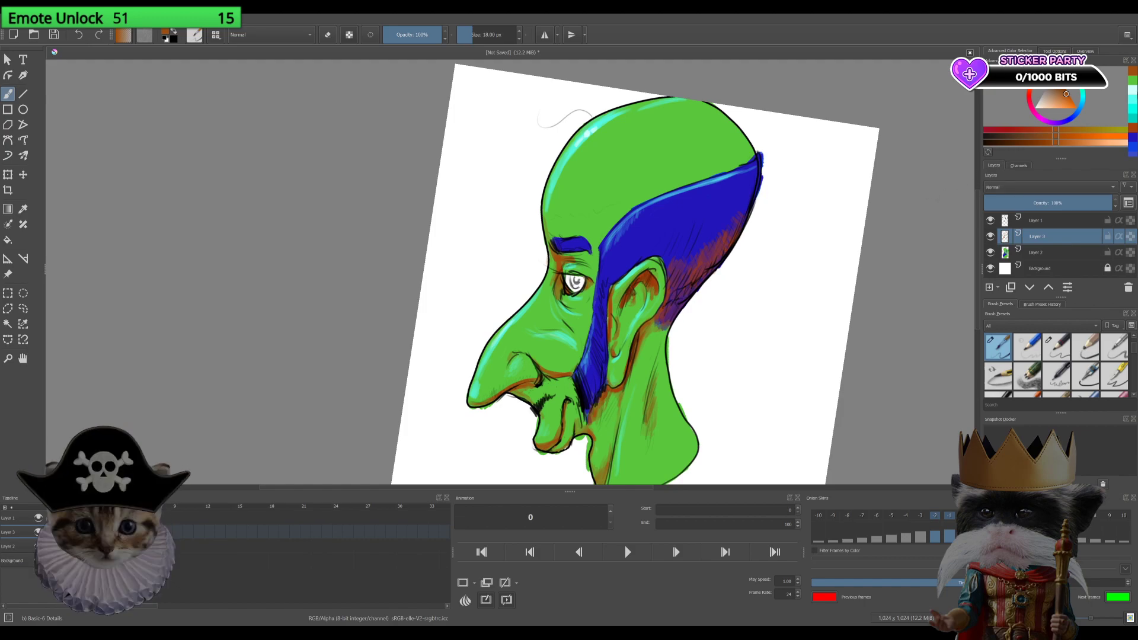
# Step: Pick a bright, saturated light cyan-blue in the Advanced Color Selector
pyautogui.moveTo(1075, 96); pyautogui.dragTo(1080, 111)
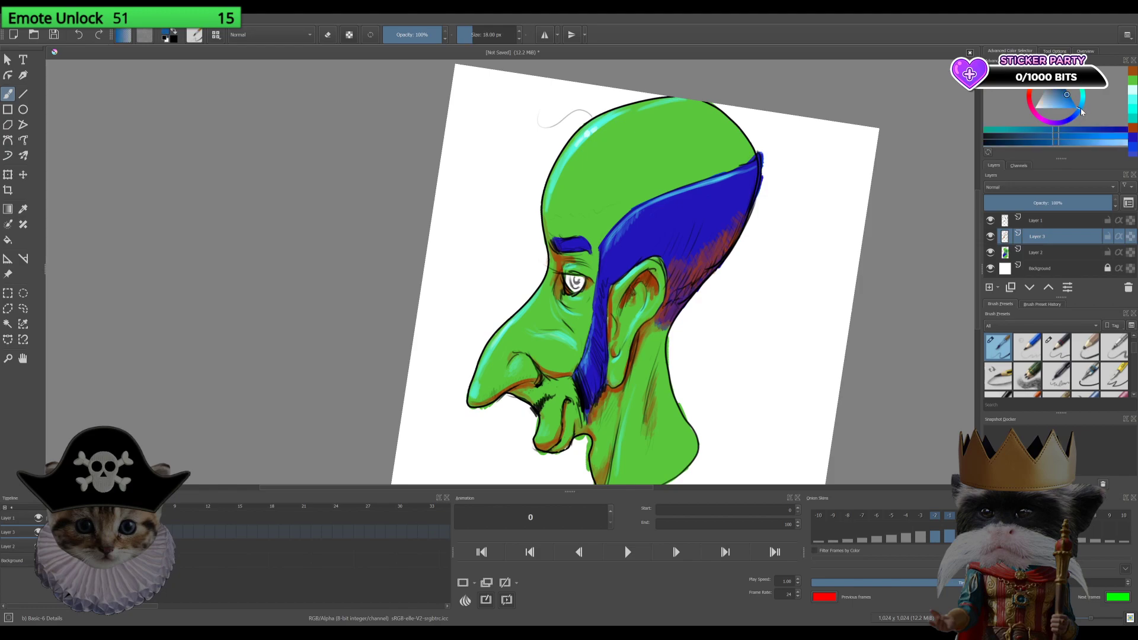
pyautogui.moveTo(1080, 108); pyautogui.dragTo(1079, 115)
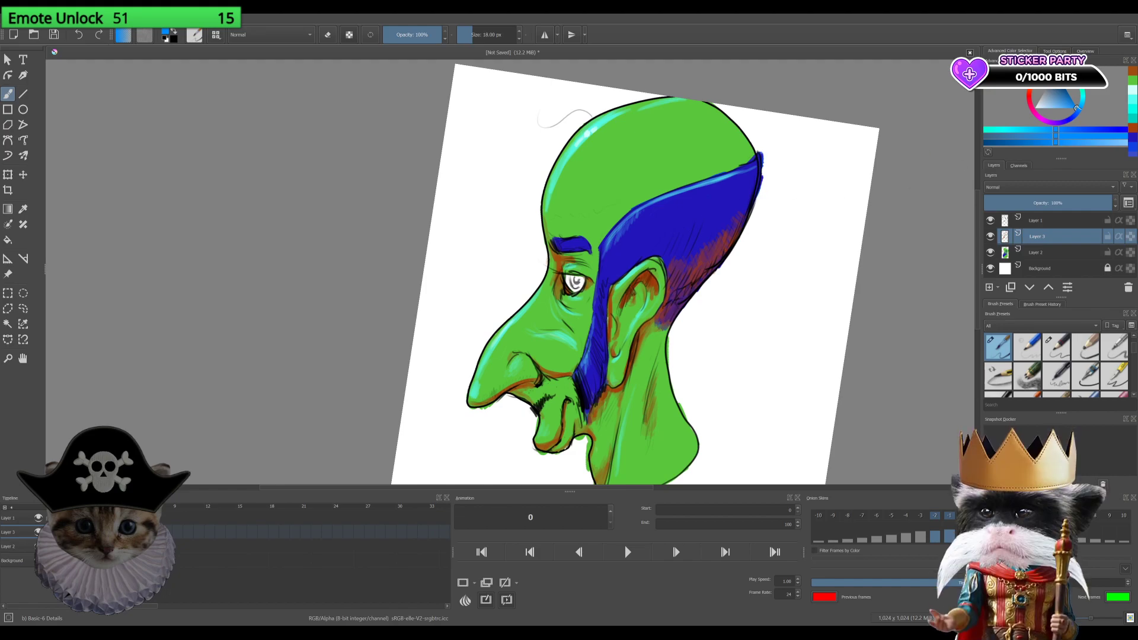
pyautogui.scroll(3, 504, 276)
pyautogui.scroll(2, 504, 276)
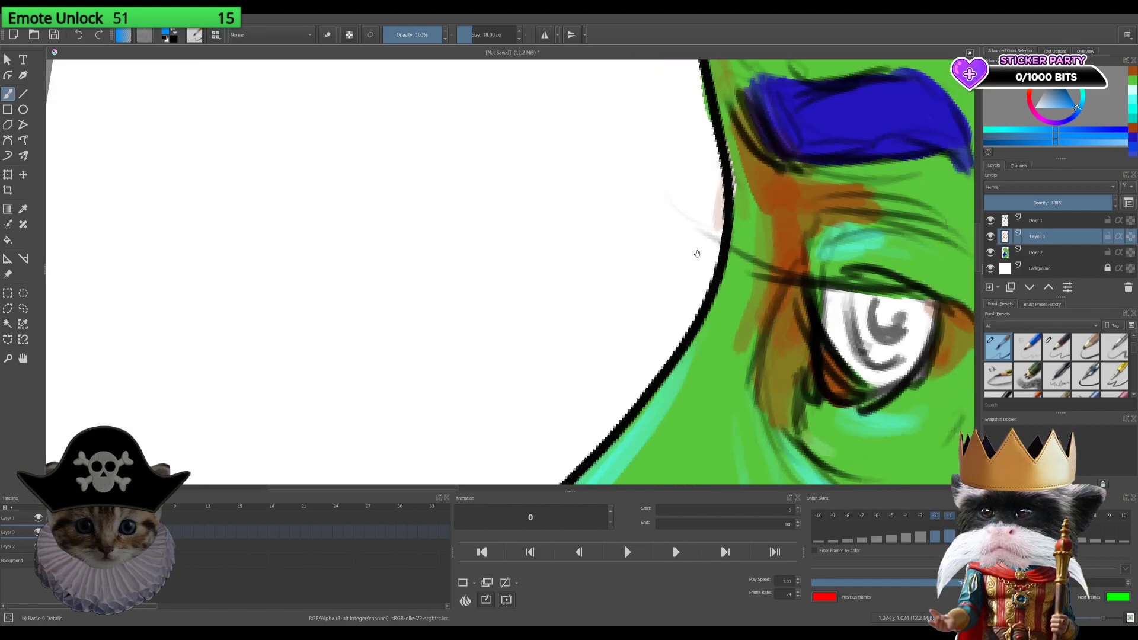
# Step: Shrink the brush and paint the iris bright blue, with dark blue down its left side
pyautogui.moveTo(703, 250); pyautogui.dragTo(556, 242)
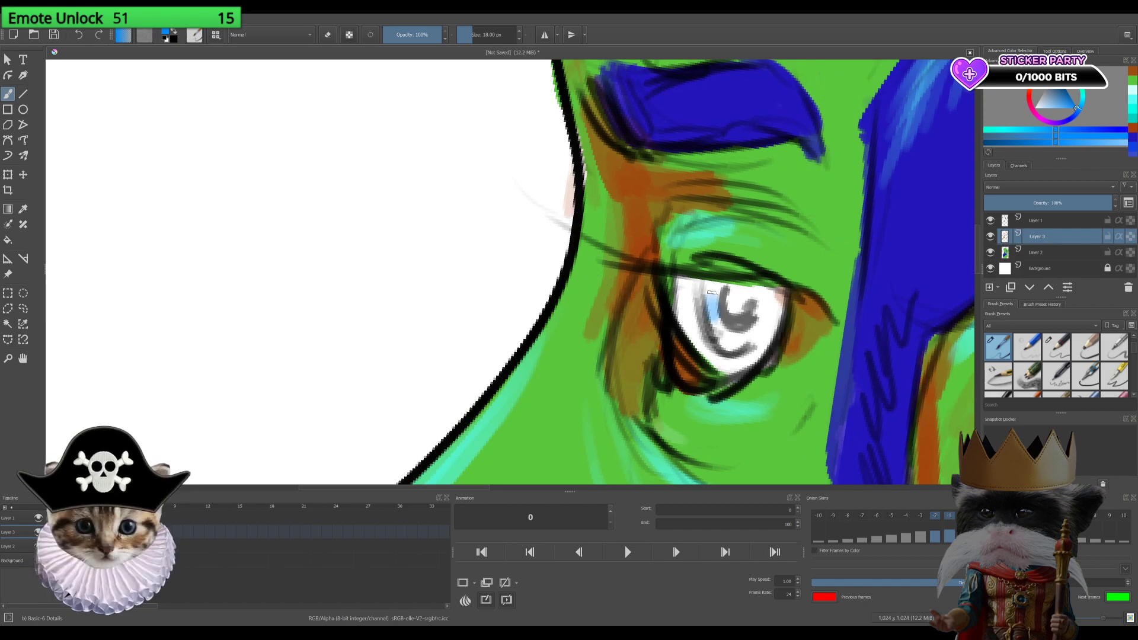
pyautogui.press('[')
pyautogui.press('[')
pyautogui.moveTo(711, 298); pyautogui.dragTo(702, 307)
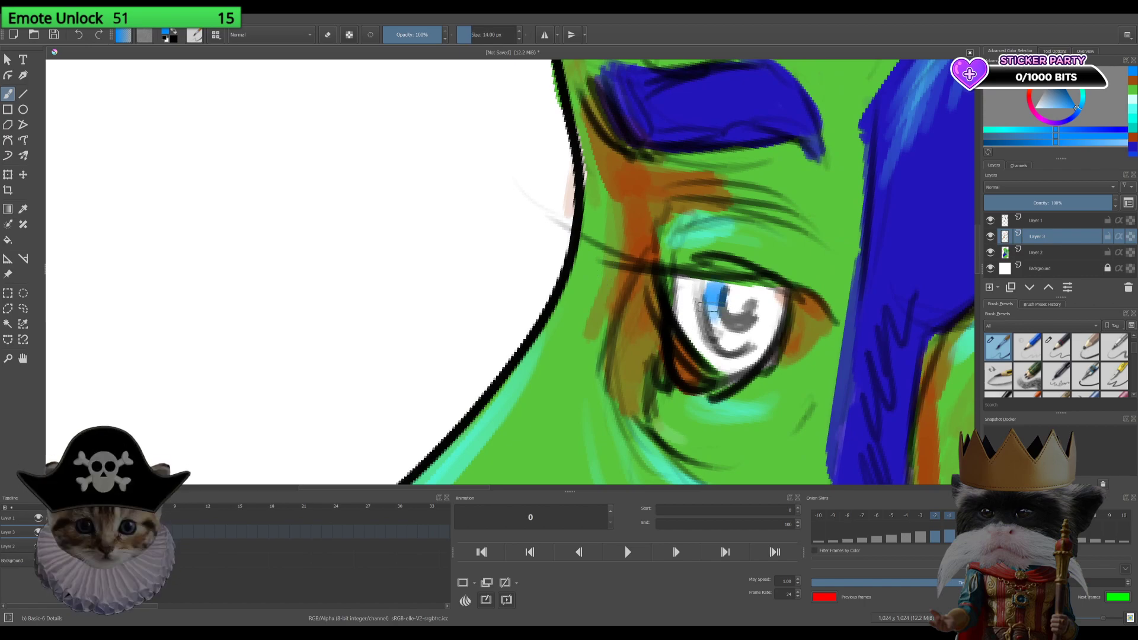
pyautogui.press('[')
pyautogui.press('[')
pyautogui.moveTo(711, 290); pyautogui.dragTo(704, 324)
# Step: Darken the iris's upper-right and fill its right and lower edges blue around the highlight
pyautogui.moveTo(711, 281)
pyautogui.mouseDown()
pyautogui.moveTo(699, 305)
pyautogui.moveTo(724, 336)
pyautogui.moveTo(758, 323)
pyautogui.moveTo(742, 332)
pyautogui.moveTo(768, 298)
pyautogui.moveTo(753, 301)
pyautogui.moveTo(750, 320)
pyautogui.mouseUp()
pyautogui.moveTo(773, 281); pyautogui.dragTo(753, 335)
pyautogui.moveTo(778, 296)
pyautogui.mouseDown()
pyautogui.moveTo(738, 347)
pyautogui.moveTo(768, 328)
pyautogui.moveTo(776, 290)
pyautogui.moveTo(766, 310)
pyautogui.mouseUp()
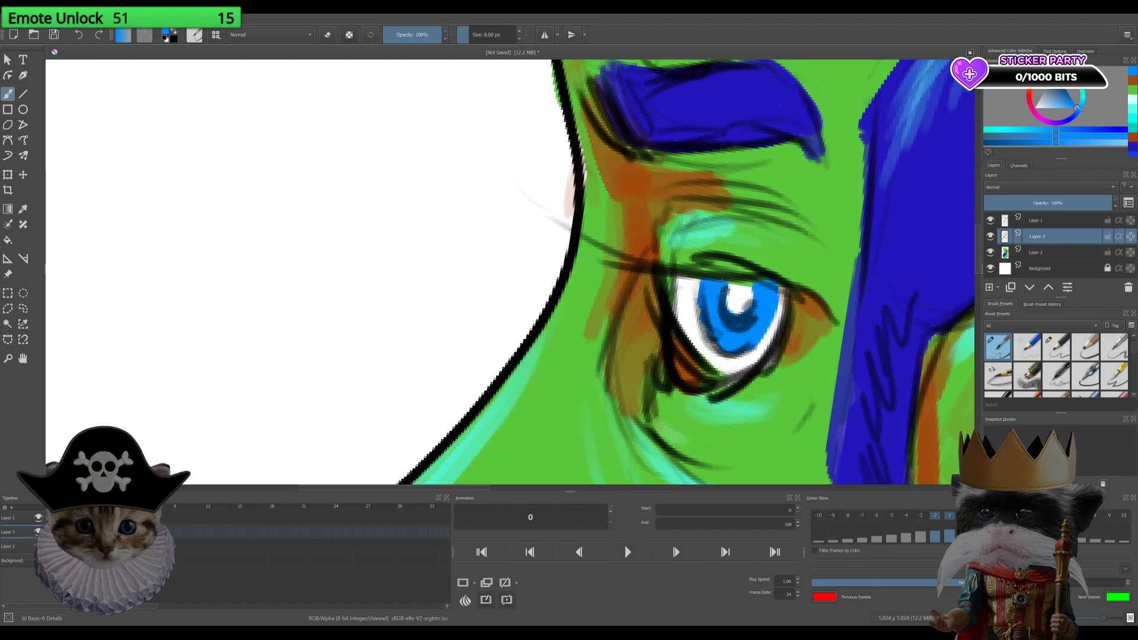
pyautogui.moveTo(735, 305)
pyautogui.mouseDown()
pyautogui.moveTo(730, 288)
pyautogui.moveTo(723, 315)
pyautogui.mouseUp()
# Step: Erase a clean white catchlight in the iris, then dab blue near the forehead
pyautogui.press('e')
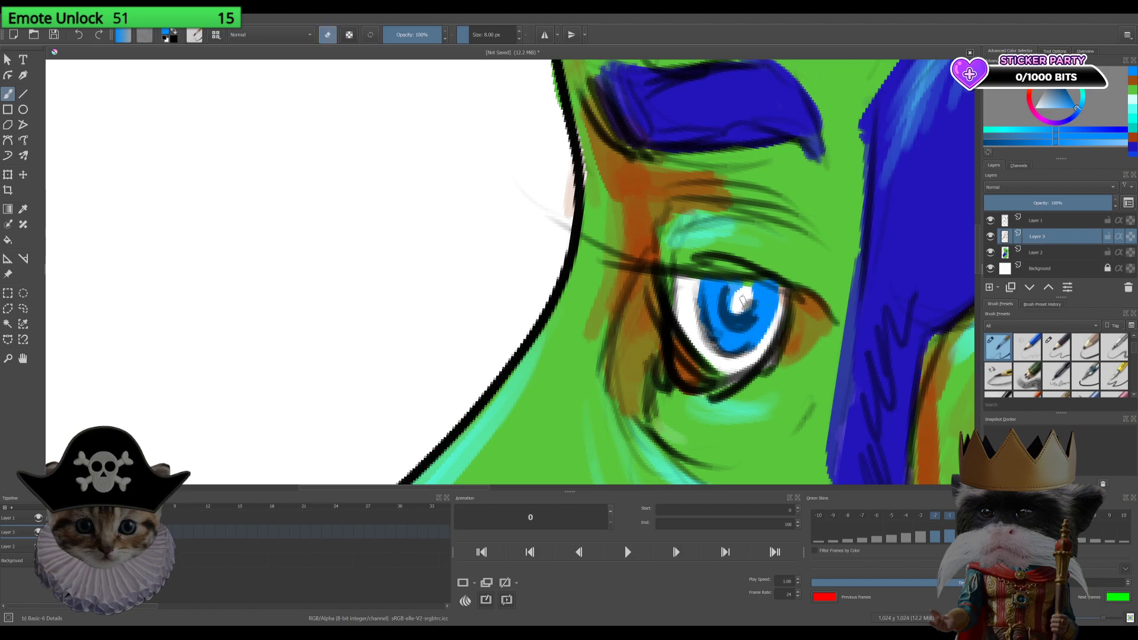
pyautogui.moveTo(738, 288); pyautogui.dragTo(732, 313)
pyautogui.moveTo(751, 313); pyautogui.dragTo(765, 316)
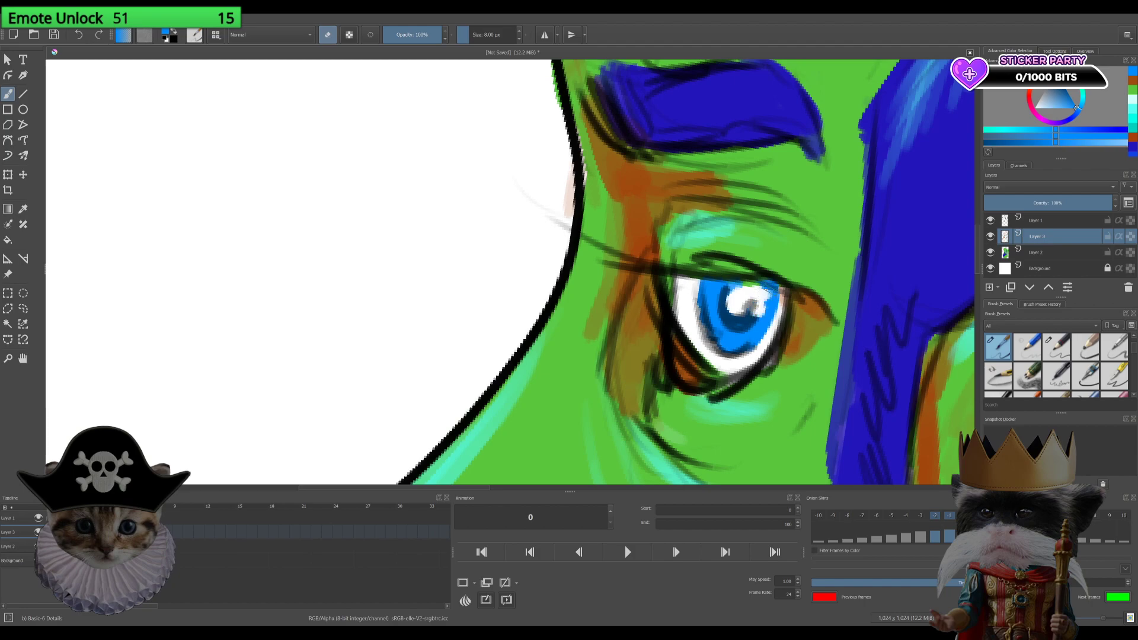
pyautogui.press('e')
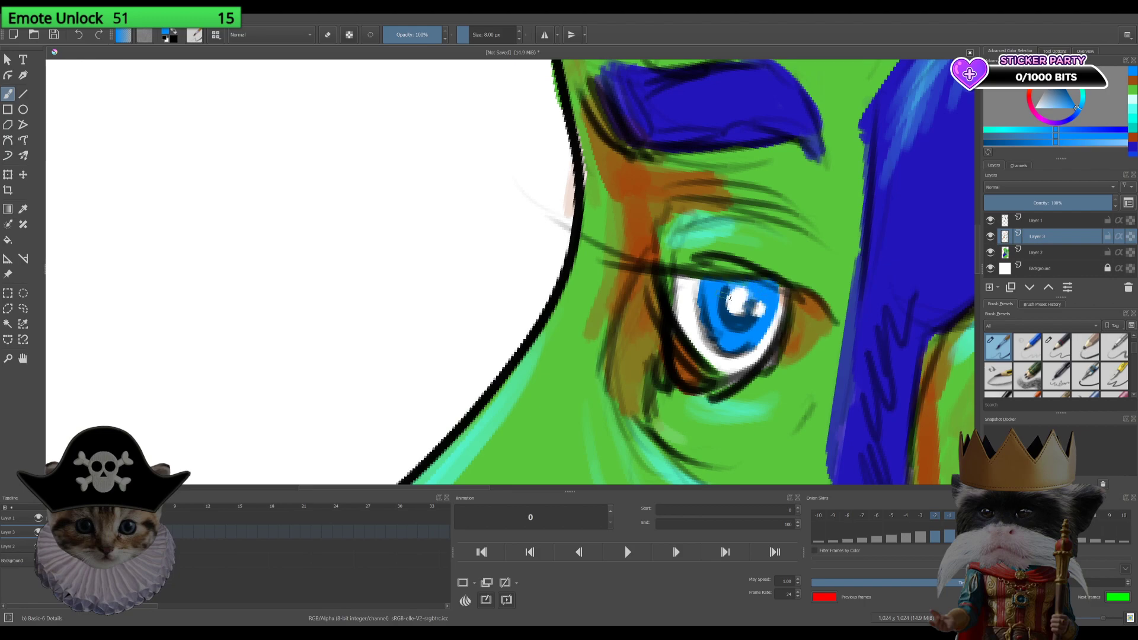
pyautogui.click(762, 166)
pyautogui.press('-')
pyautogui.press('-')
pyautogui.press('-')
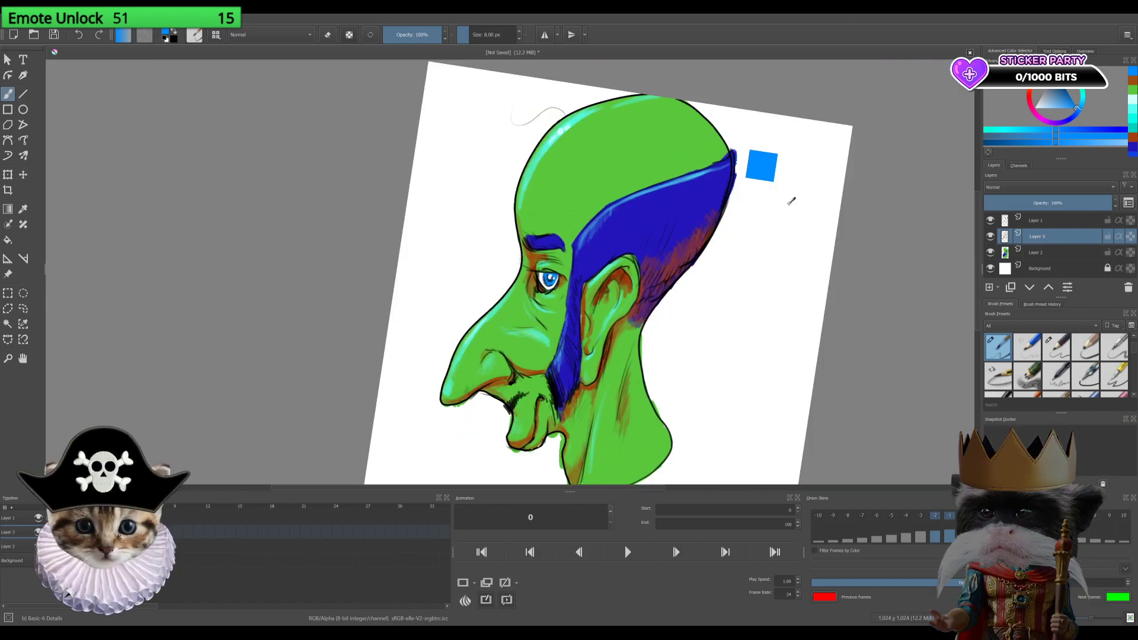
# Step: Choose a dark red and dot small red flecks onto the iris with a 1–3 px brush
pyautogui.press('+')
pyautogui.press('+')
pyautogui.press('+')
pyautogui.press('+')
pyautogui.press('+')
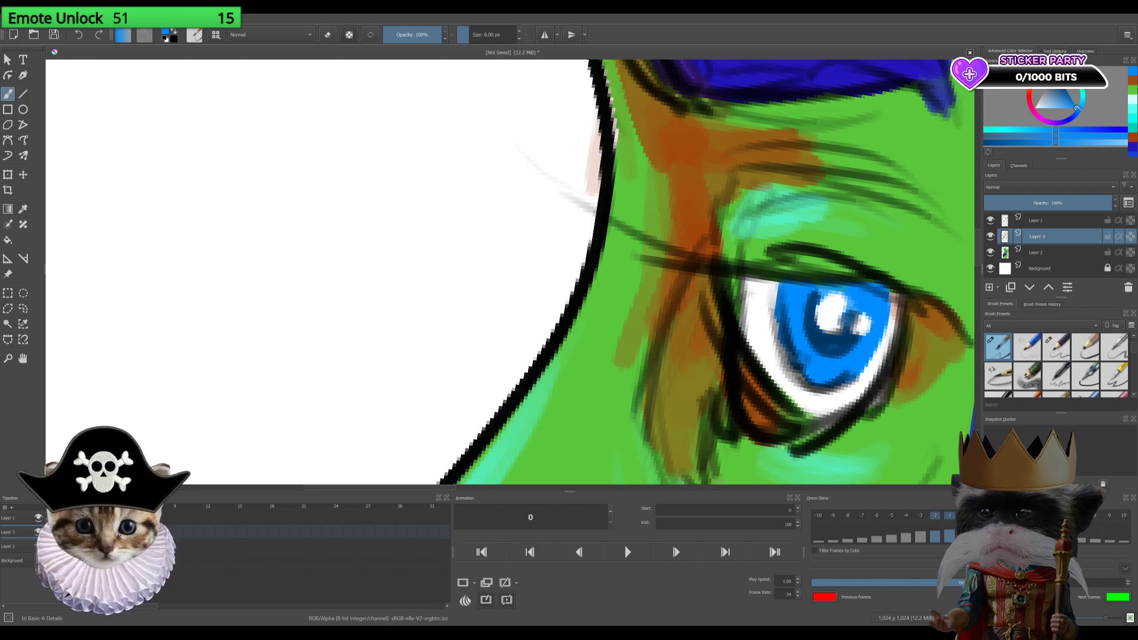
pyautogui.hscroll(5, 742, 338)
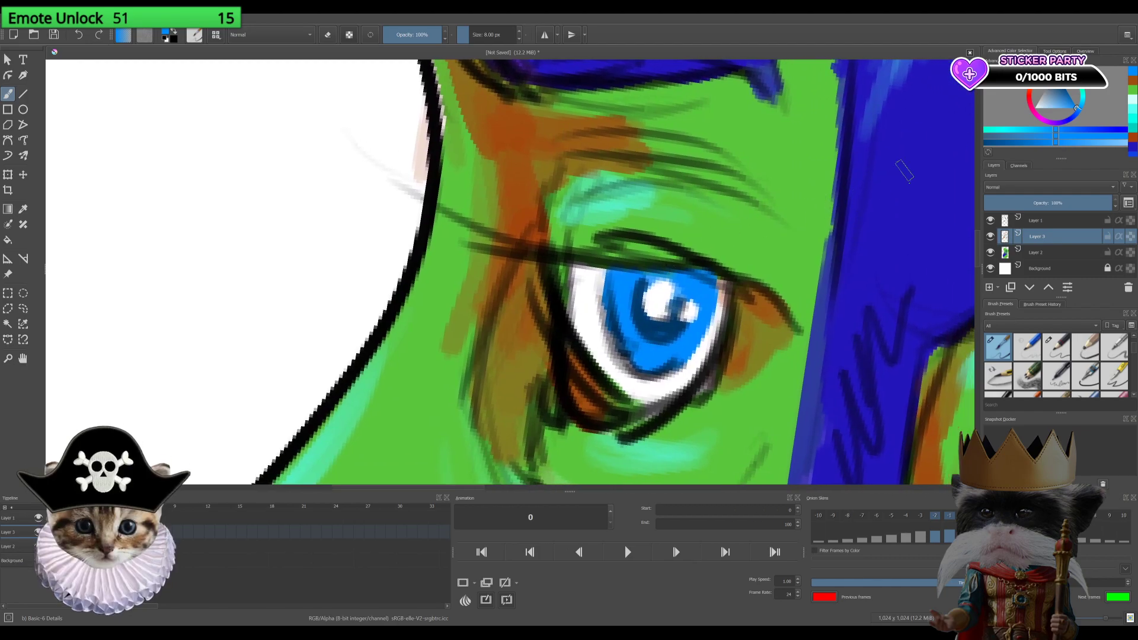
pyautogui.click(1030, 104)
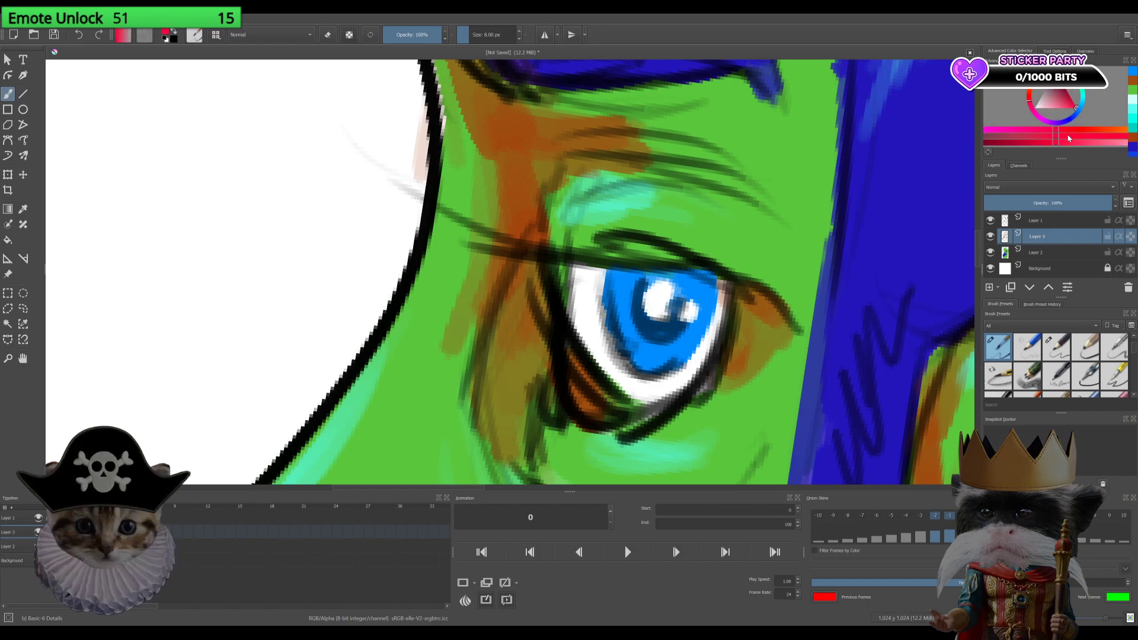
pyautogui.click(1068, 96)
pyautogui.press('[')
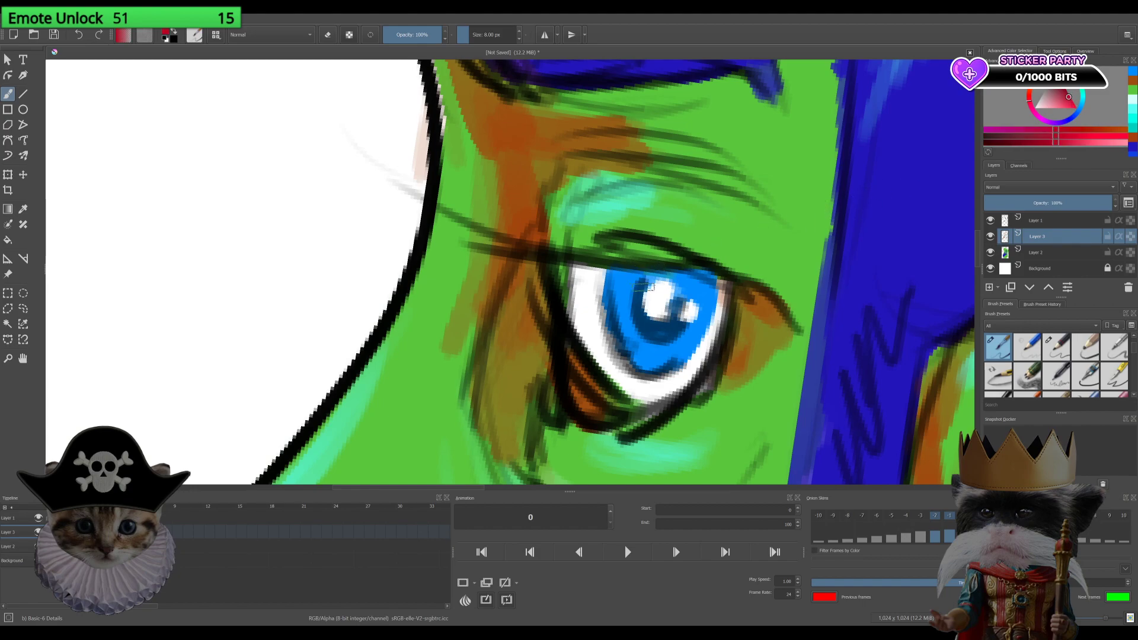
pyautogui.press('[')
pyautogui.click(625, 296)
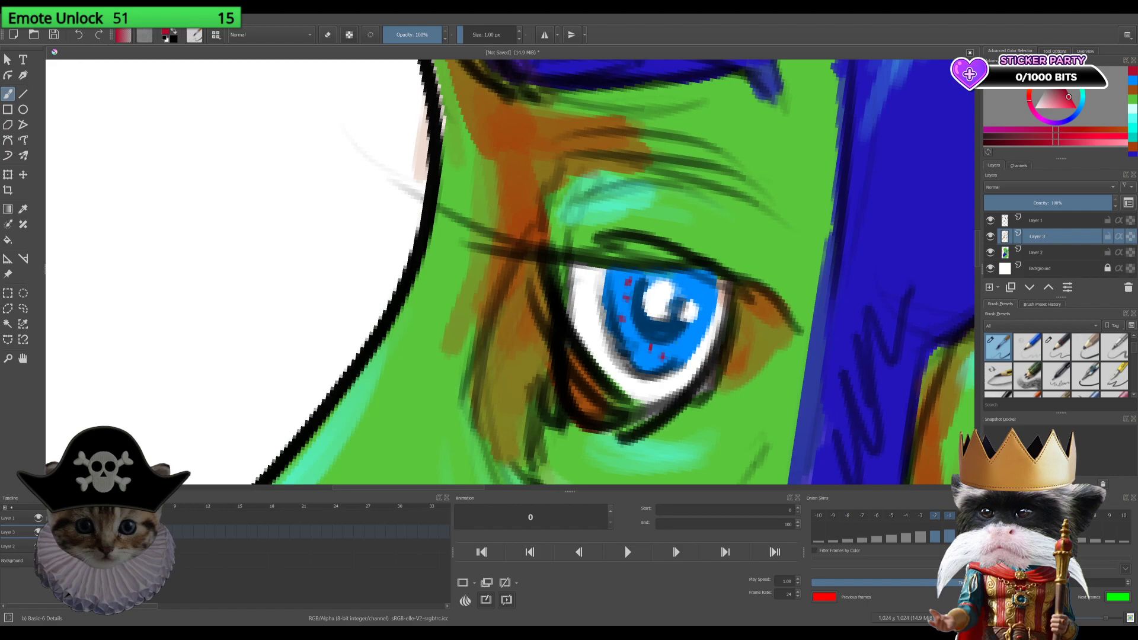
pyautogui.press(']')
pyautogui.press(']')
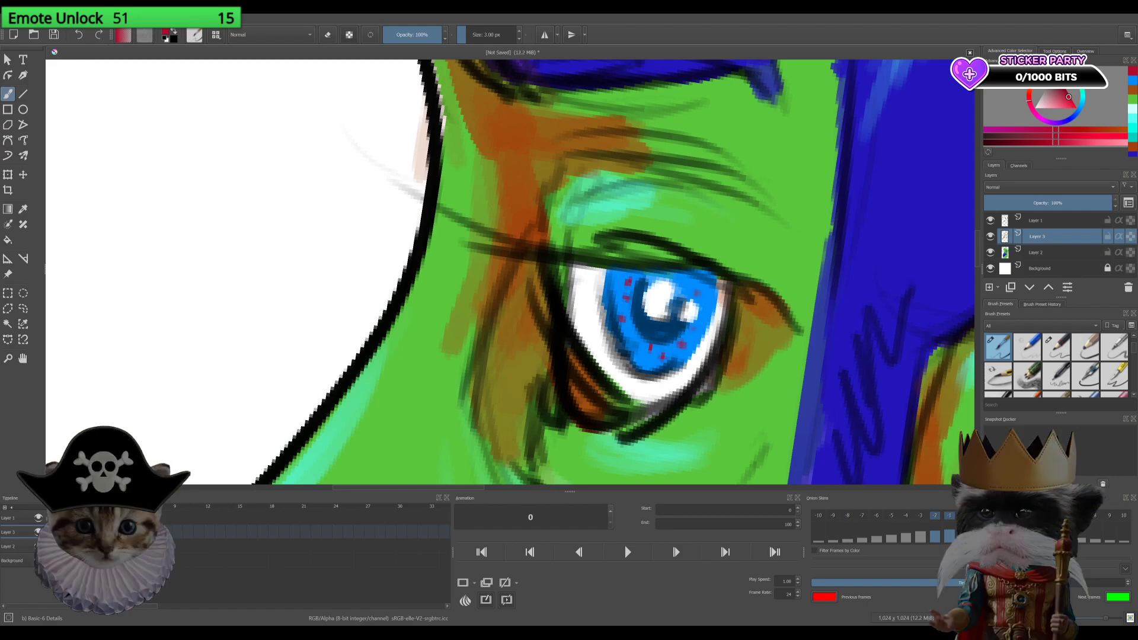
pyautogui.click(695, 286)
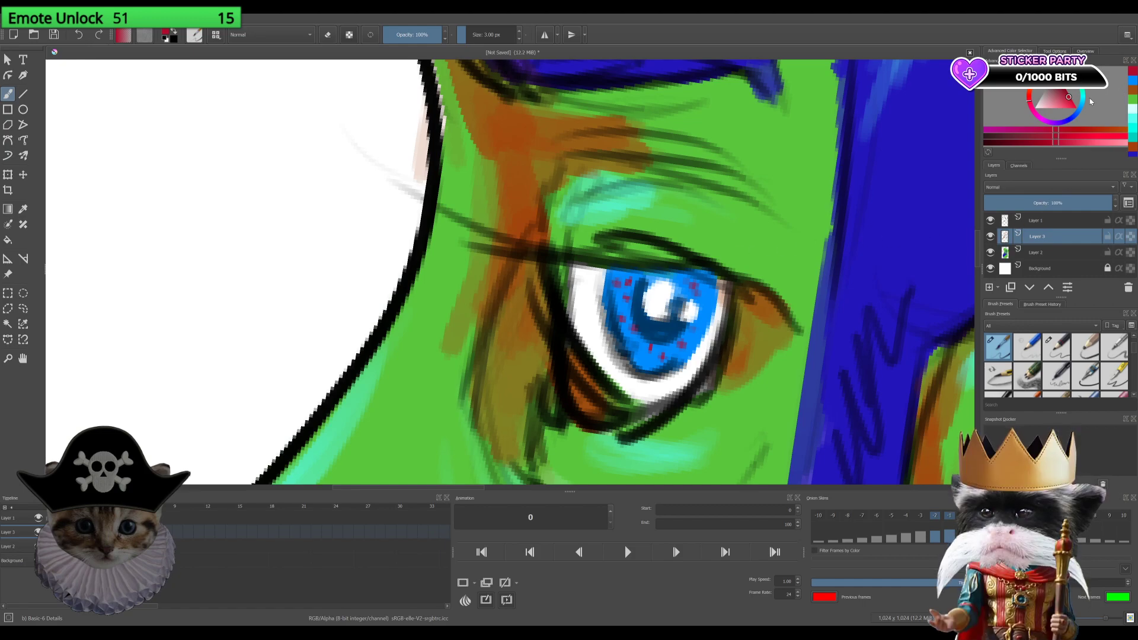
# Step: Adjust the red shade, then sample black from the eye outline and thicken the pupil's lower edge
pyautogui.click(1075, 107)
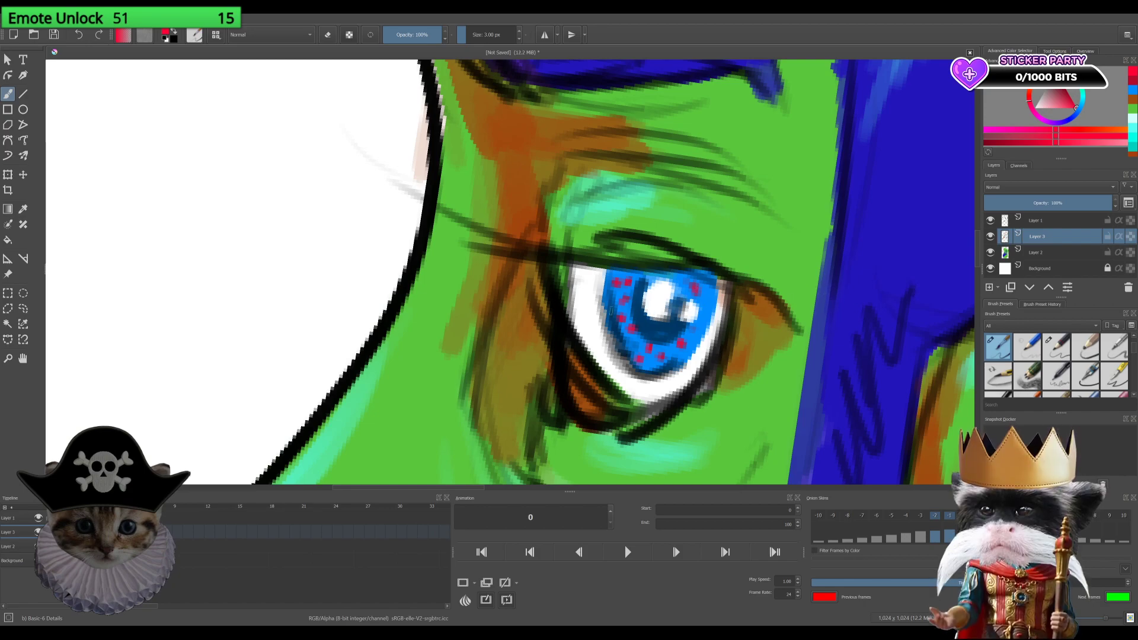
pyautogui.keyDown('ctrl'); pyautogui.click(555, 302); pyautogui.keyUp('ctrl')
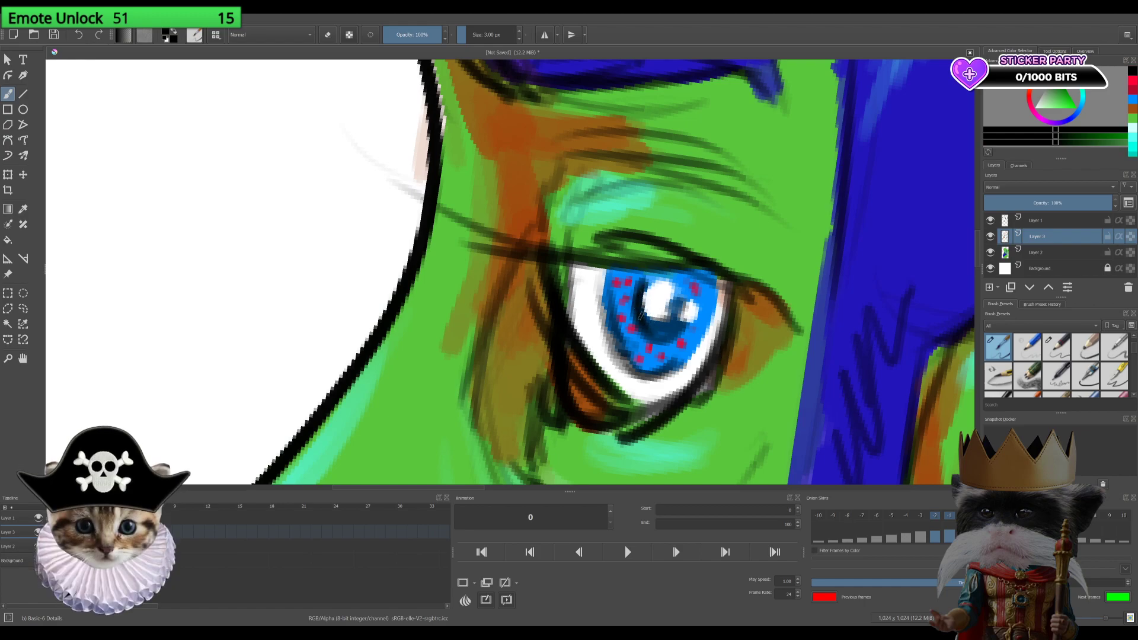
pyautogui.moveTo(651, 328); pyautogui.dragTo(656, 323)
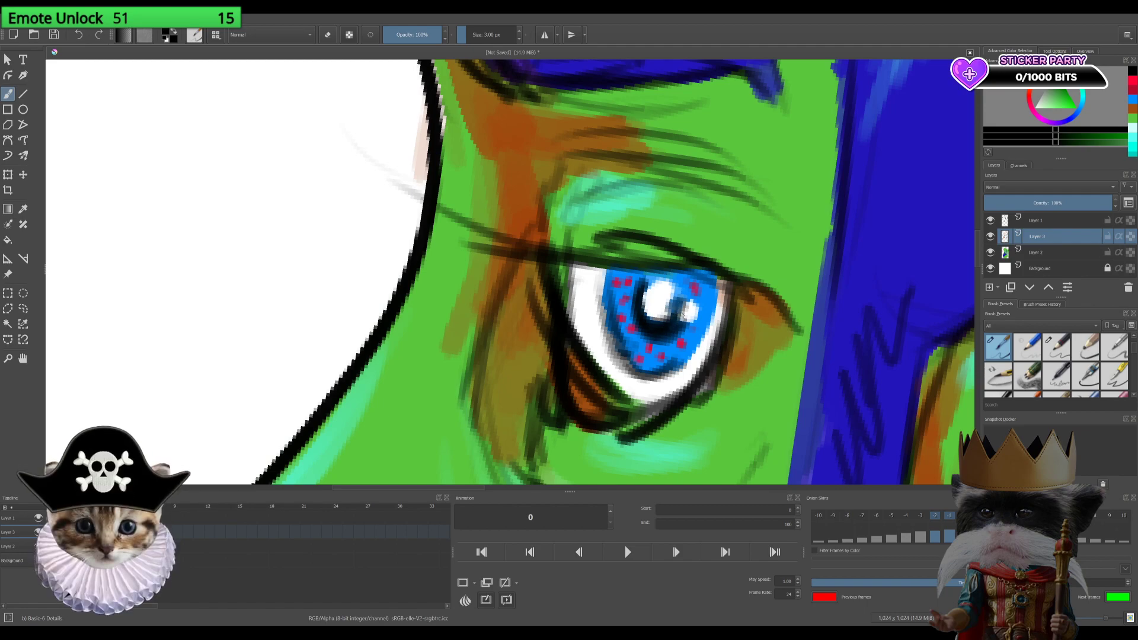
pyautogui.press('-')
pyautogui.press('-')
pyautogui.press('-')
pyautogui.press('-')
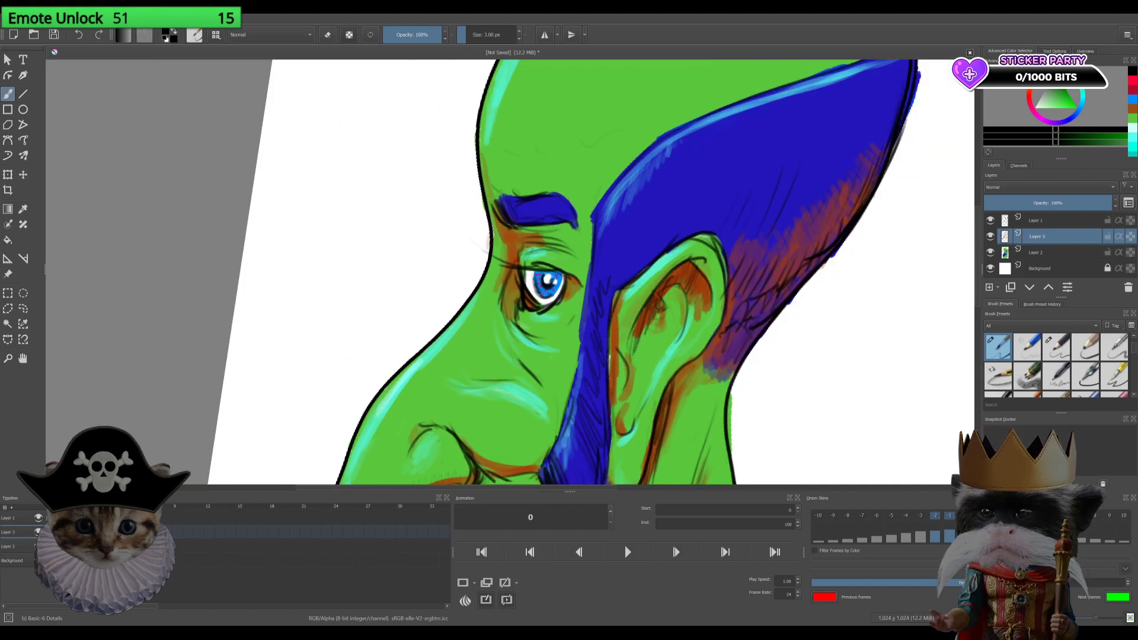
pyautogui.press('-')
pyautogui.press('-')
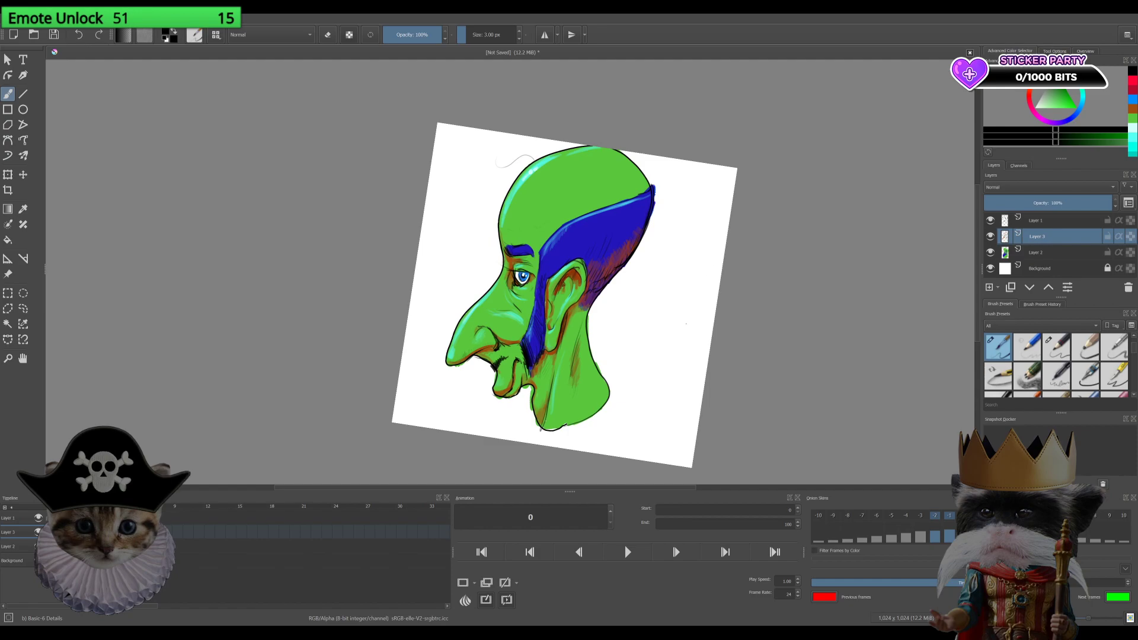
# Step: Reset the tilted canvas to upright and brush a 7 beside the neck
pyautogui.press('5')
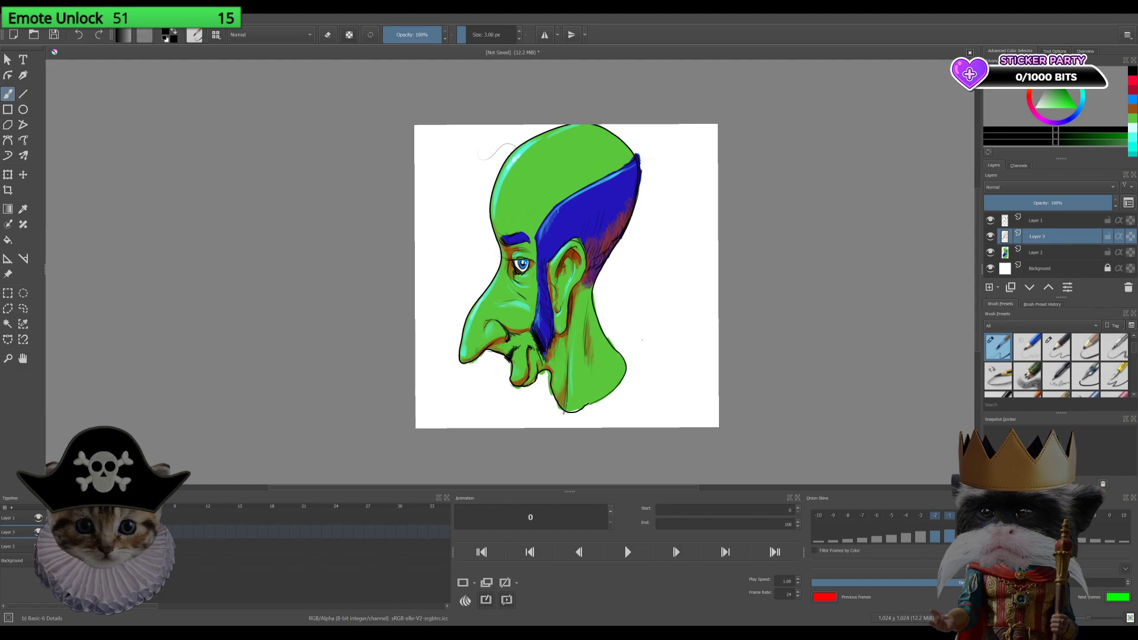
pyautogui.moveTo(641, 336)
pyautogui.mouseDown()
pyautogui.moveTo(646, 346)
pyautogui.moveTo(668, 339)
pyautogui.moveTo(643, 372)
pyautogui.moveTo(691, 344)
pyautogui.mouseUp()
# Step: Hand-write the year 2021 under 7-2 beside the neck
pyautogui.moveTo(675, 346); pyautogui.dragTo(672, 358)
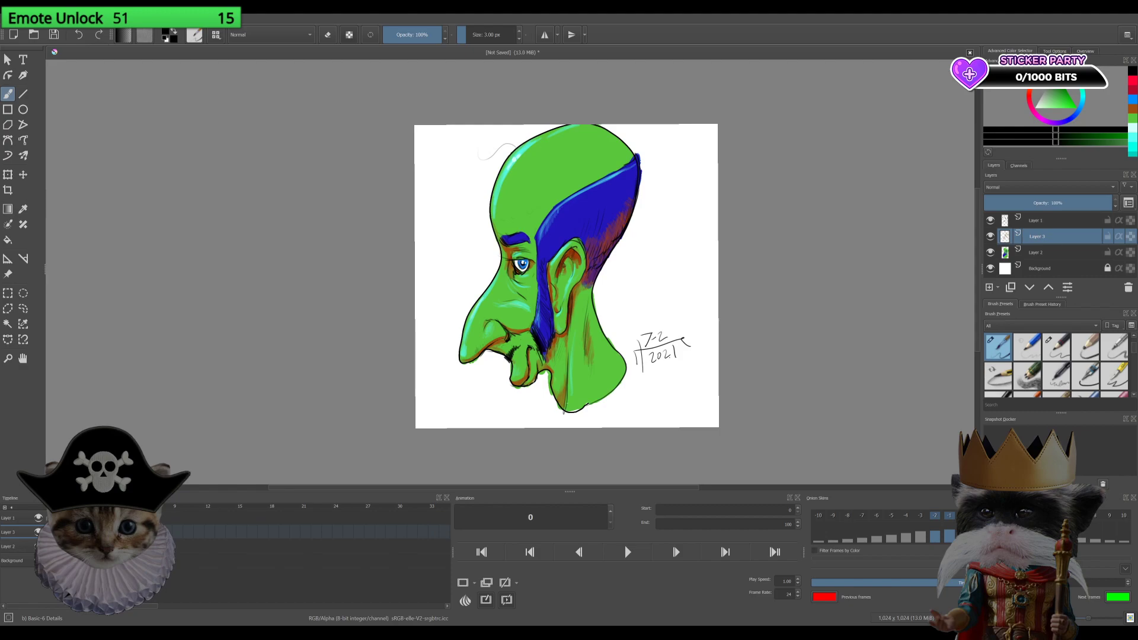